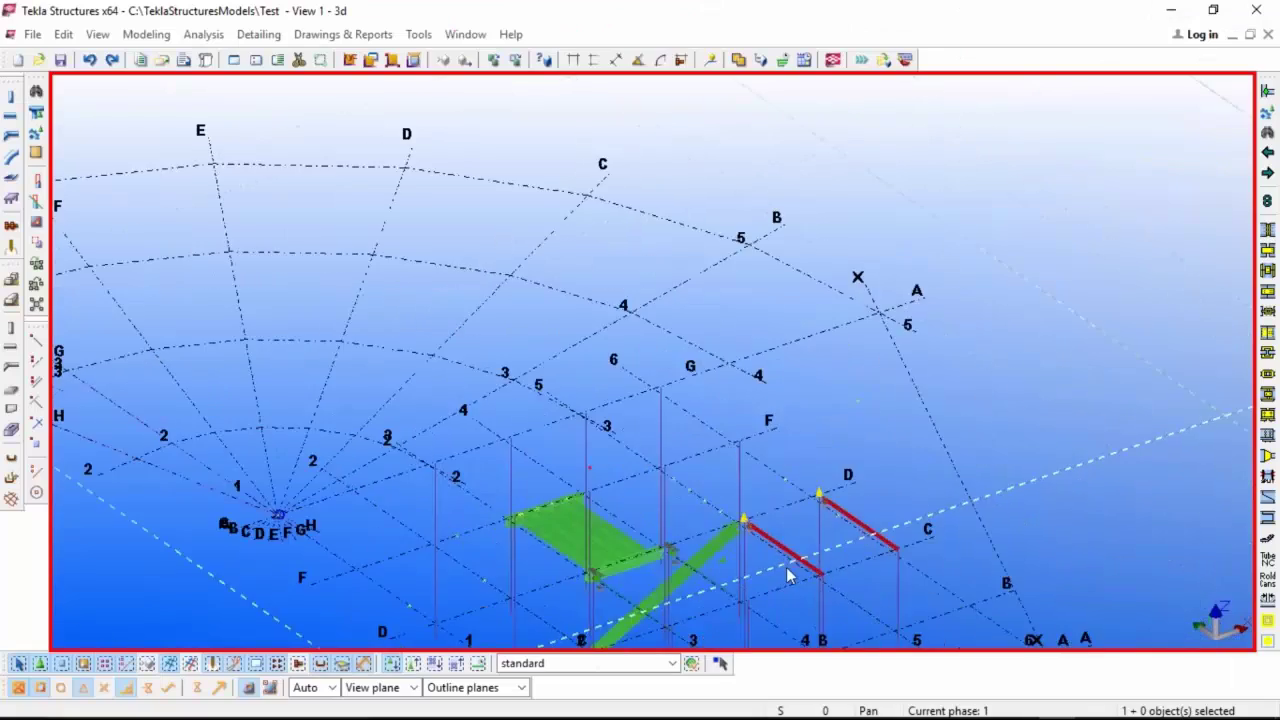
Zoom out and orbit the 3D view to see the whole grid model from a new angle.
scroll(648, 523, down, 3)
scroll(640, 470, up, 2)
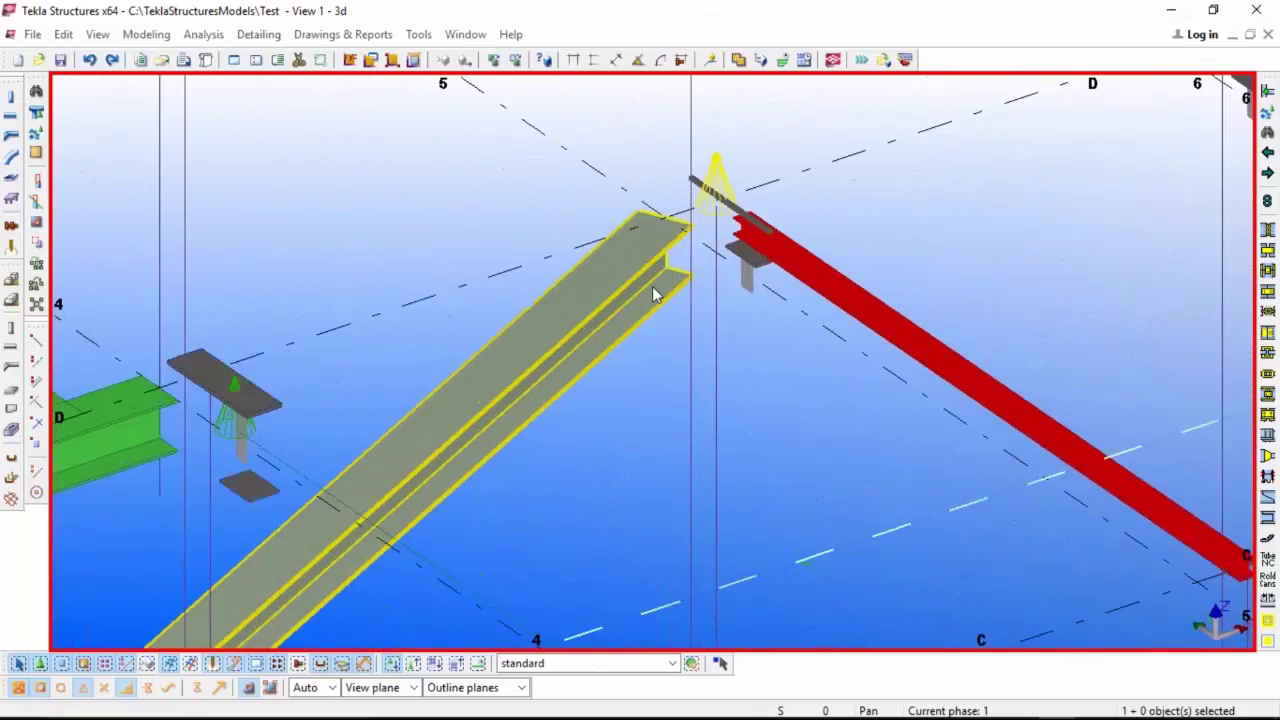
scroll(625, 420, down, 3)
scroll(616, 382, down, 10)
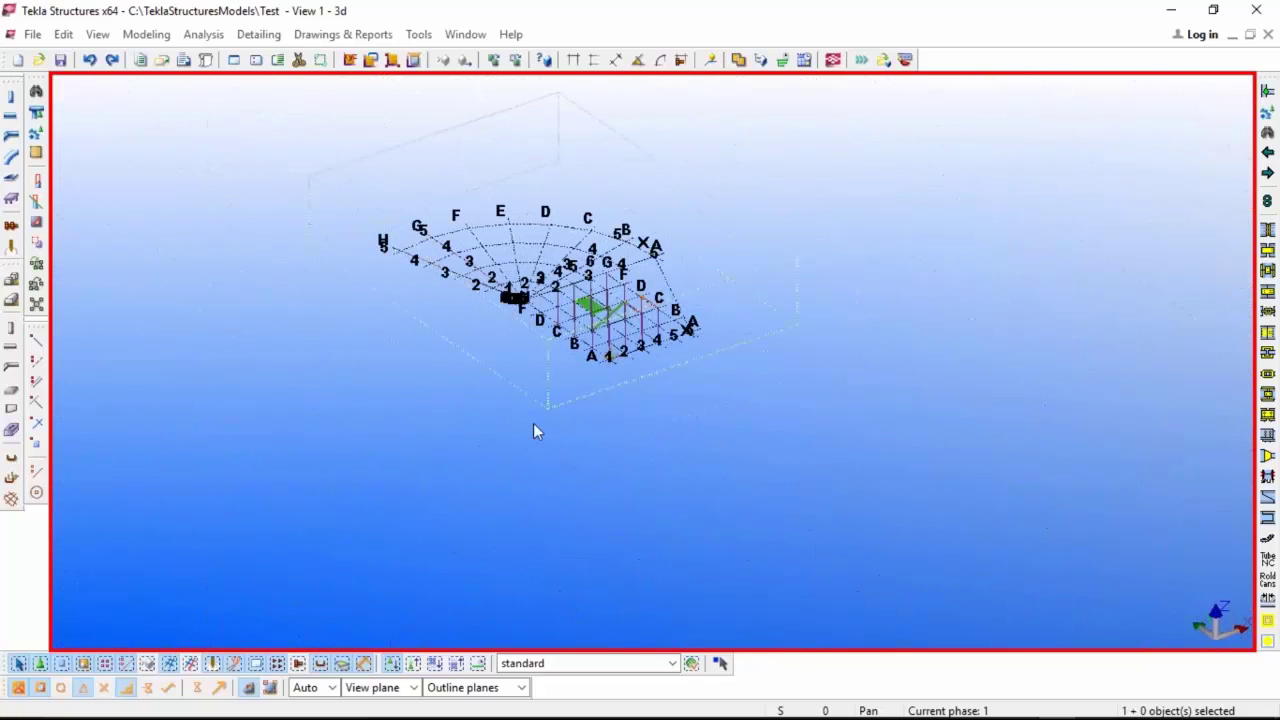
scroll(530, 435, down, 1)
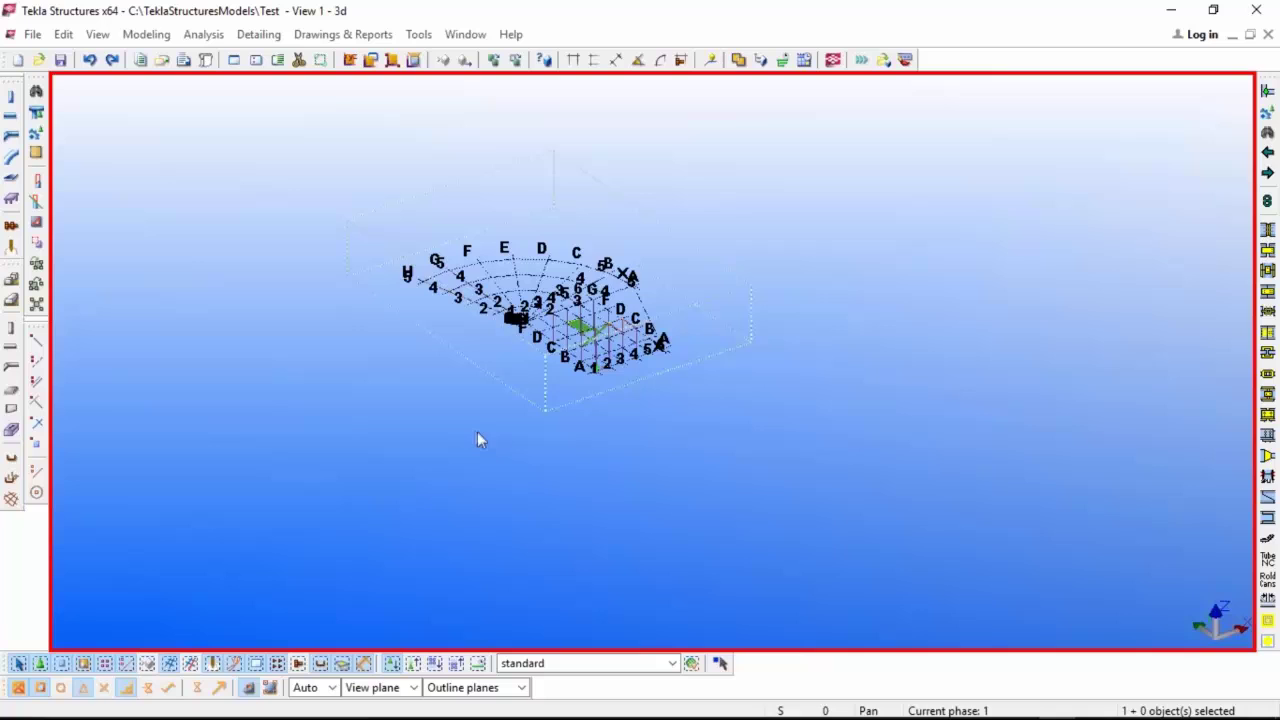
ctrl+middle_drag(423, 410, 430, 437)
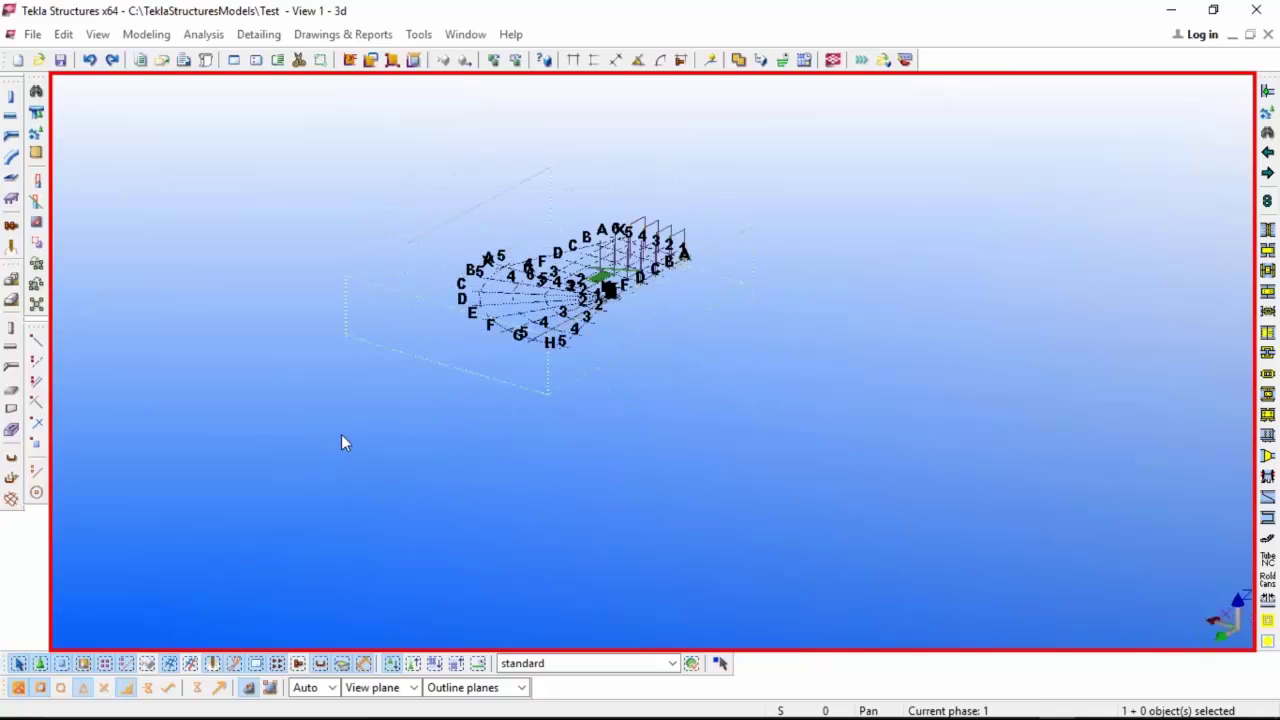
ctrl+middle_drag(337, 443, 490, 296)
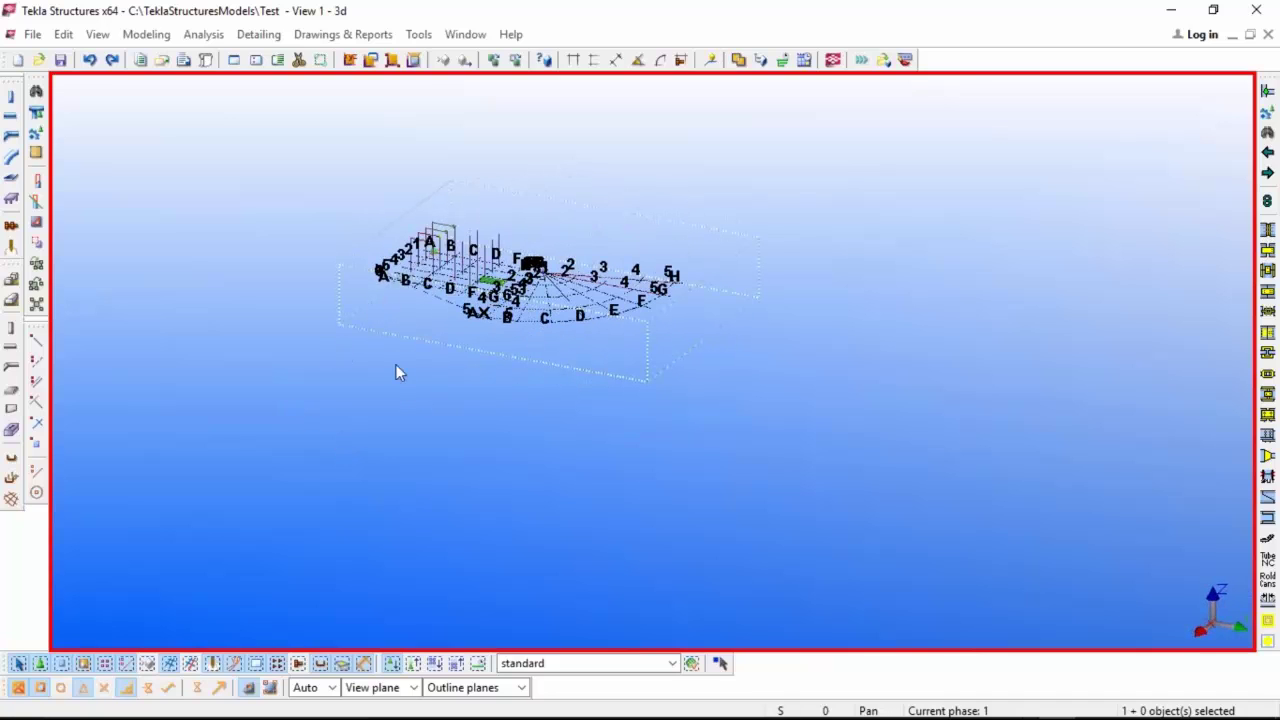
ctrl+middle_drag(395, 372, 767, 362)
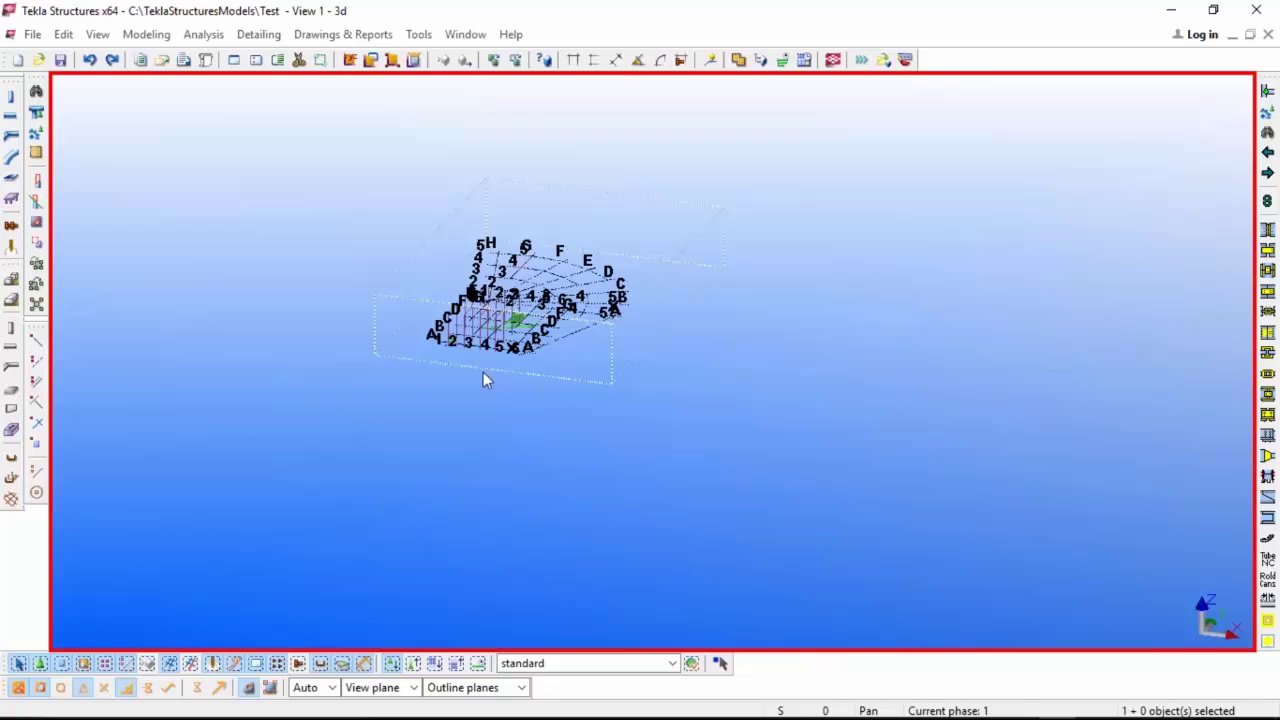
Zoom in and shift the view onto the red girder's end connection.
scroll(429, 369, up, 5)
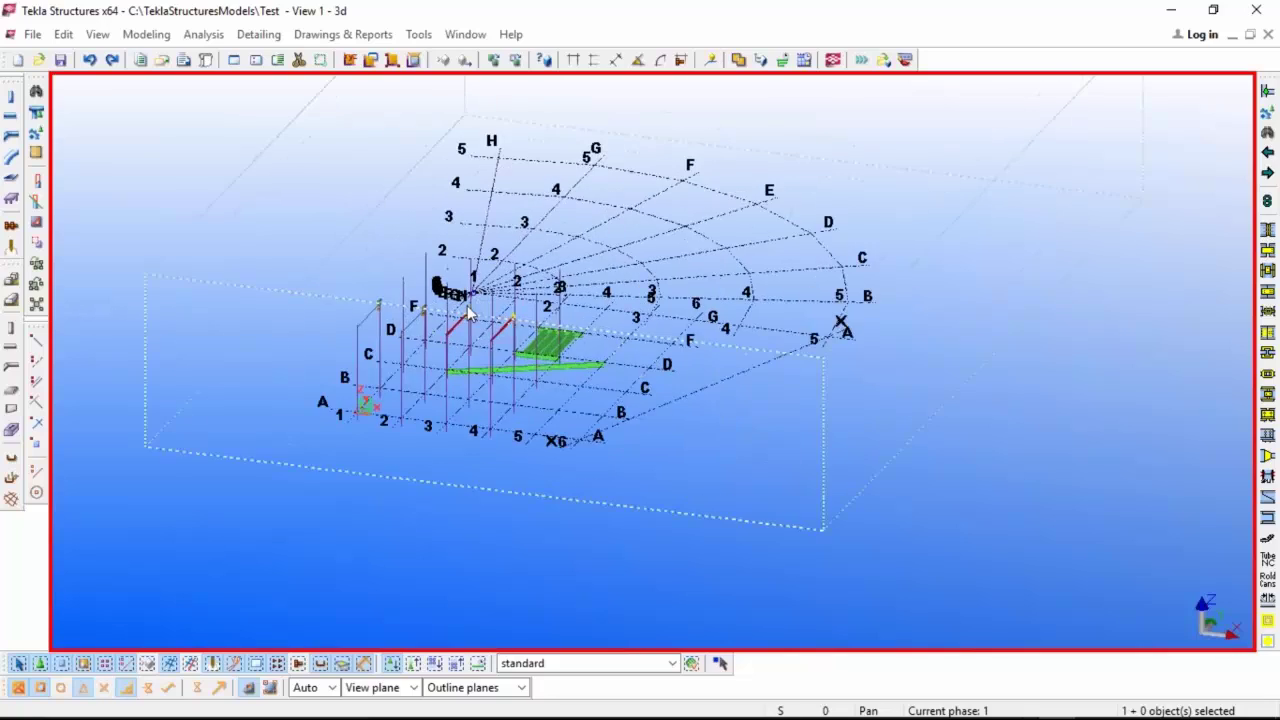
scroll(435, 362, down, 3)
scroll(480, 380, up, 6)
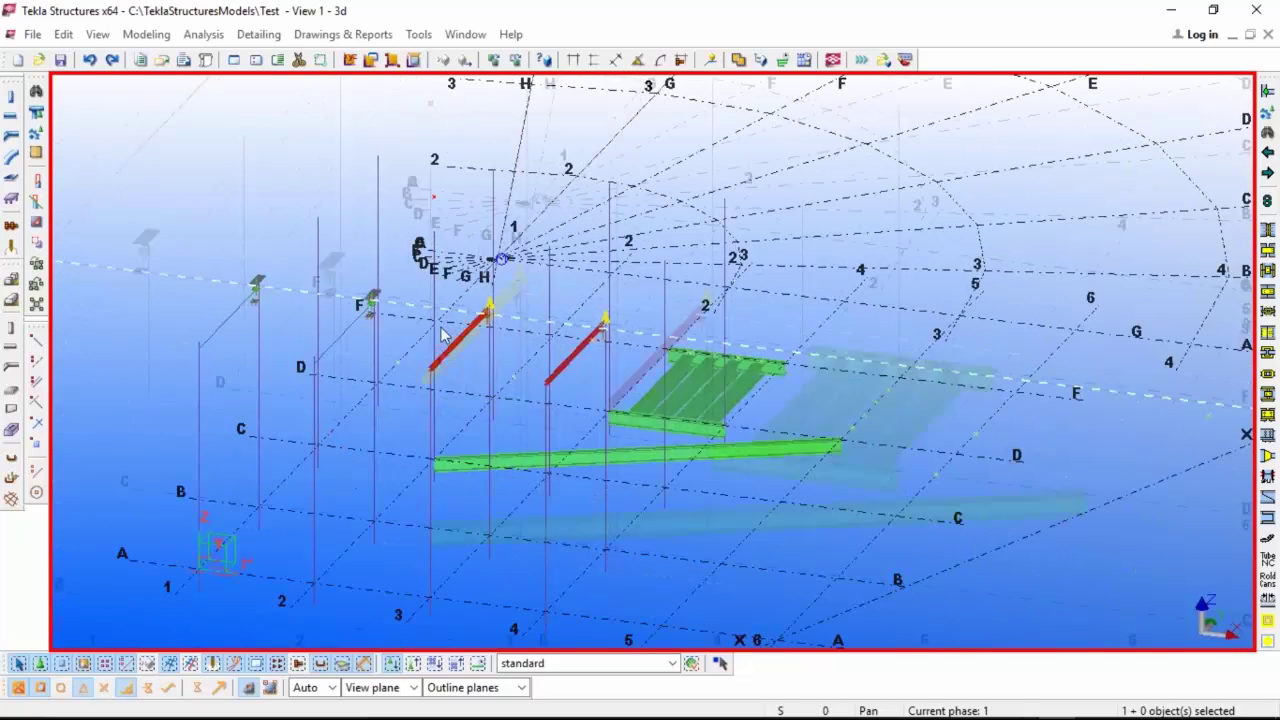
scroll(480, 380, up, 2)
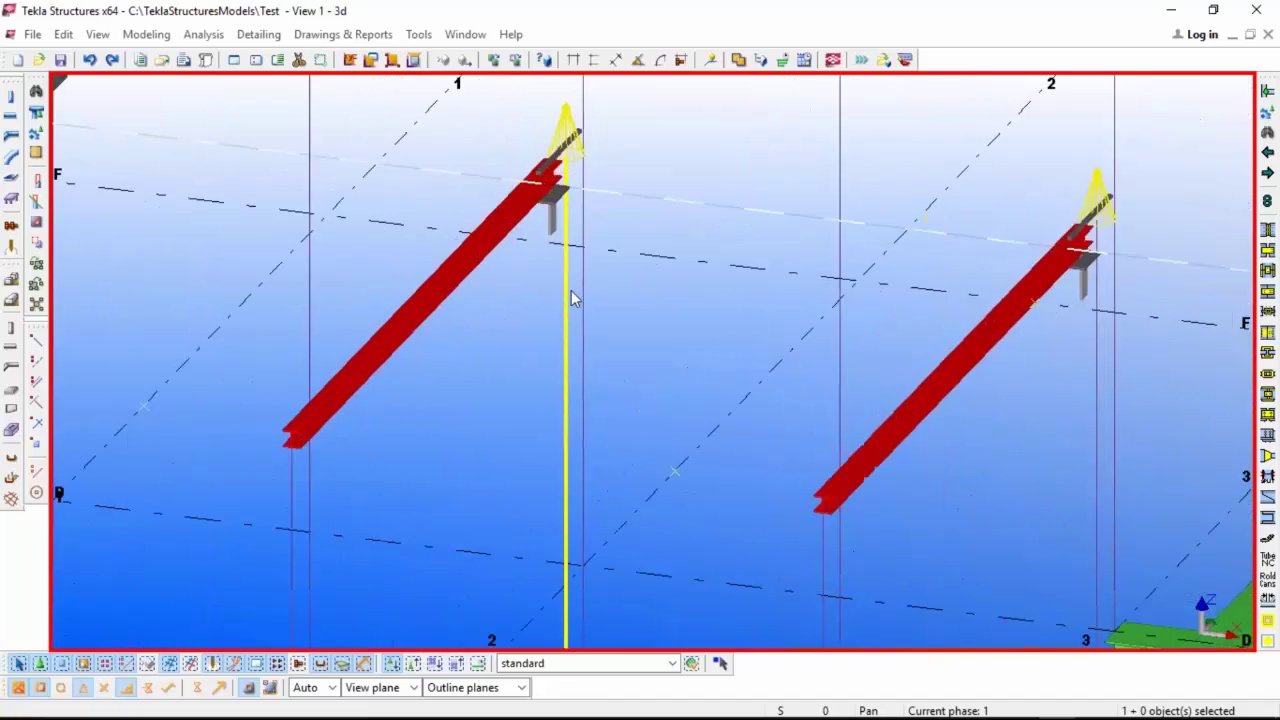
scroll(588, 322, up, 4)
ctrl+middle_drag(588, 322, 934, 329)
scroll(629, 303, up, 5)
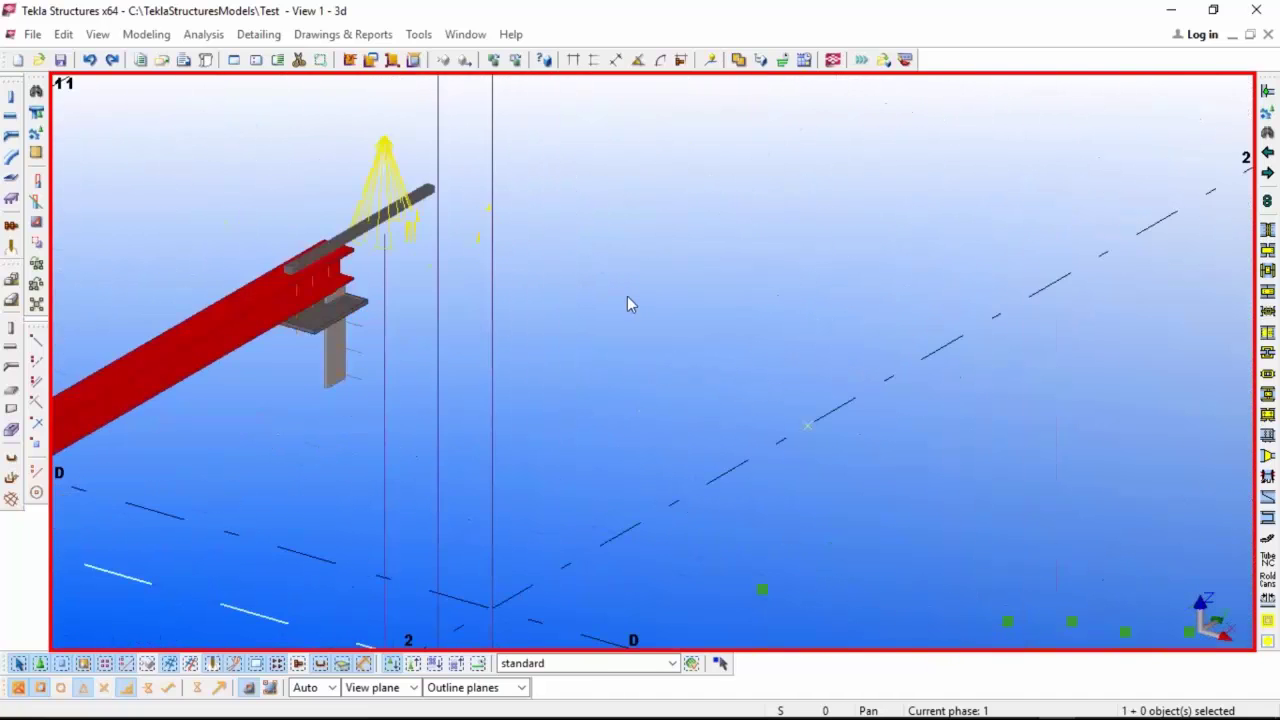
middle_drag(368, 345, 700, 340)
scroll(645, 330, up, 4)
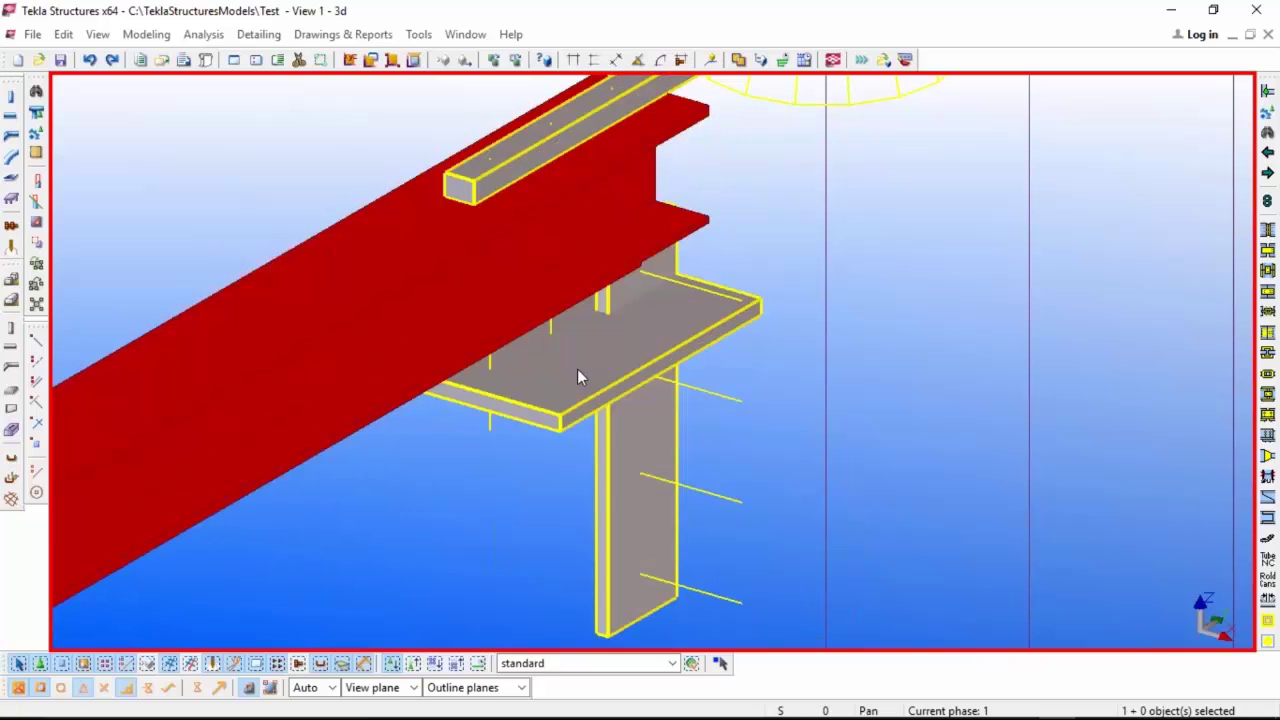
scroll(577, 369, down, 4)
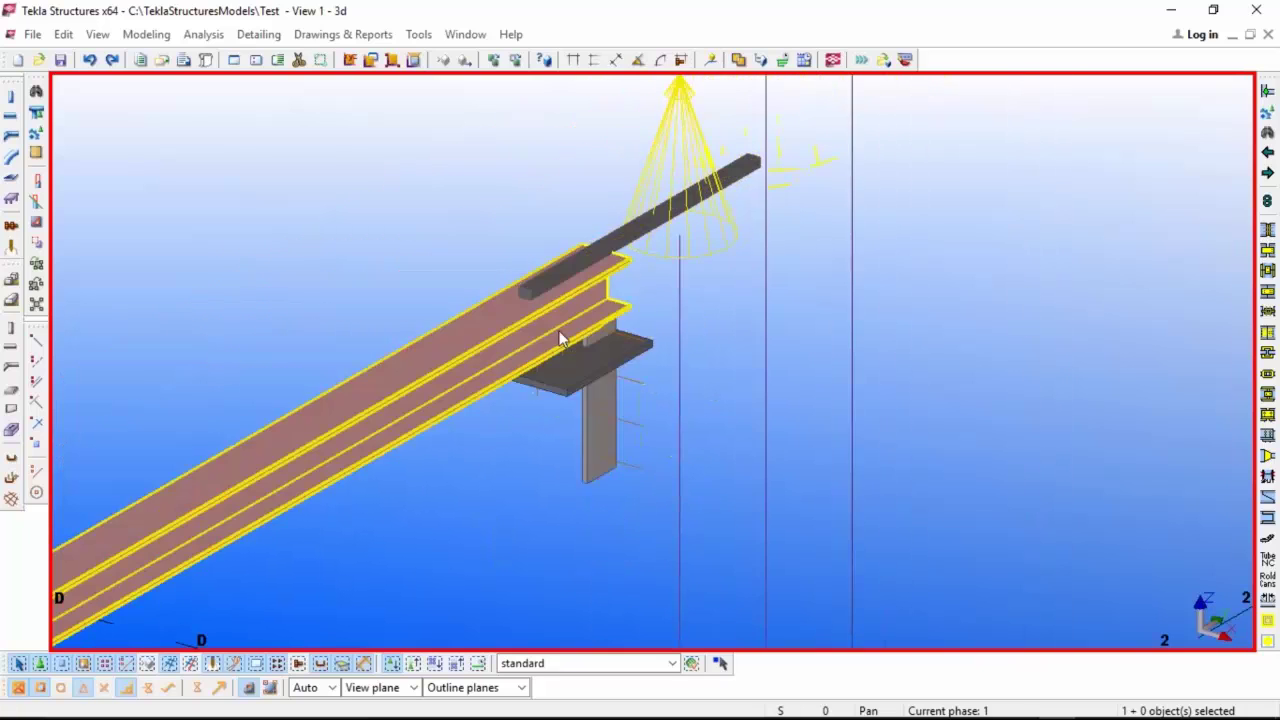
scroll(558, 330, up, 2)
Pick positions on the girder and left transverse beam, then bring up PowerPoint's training slides.
key(ctrl+m)
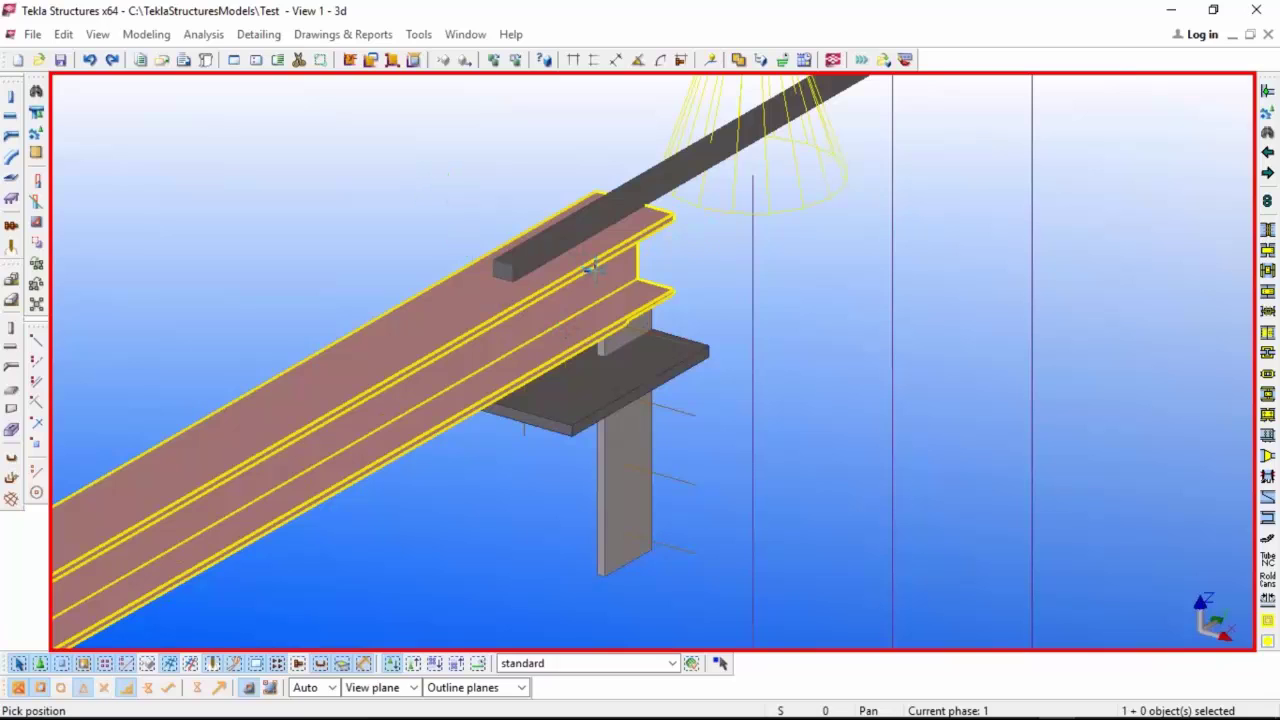
scroll(586, 268, up, 2)
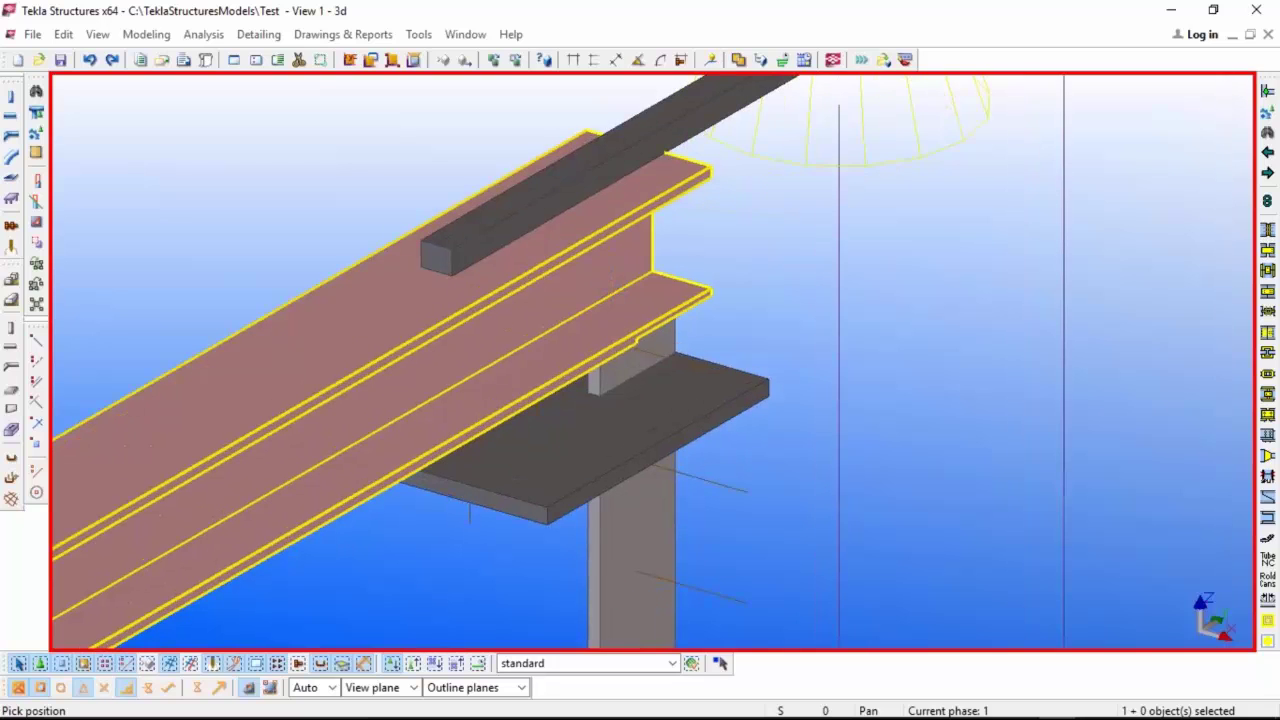
ctrl+middle_drag(620, 324, 574, 318)
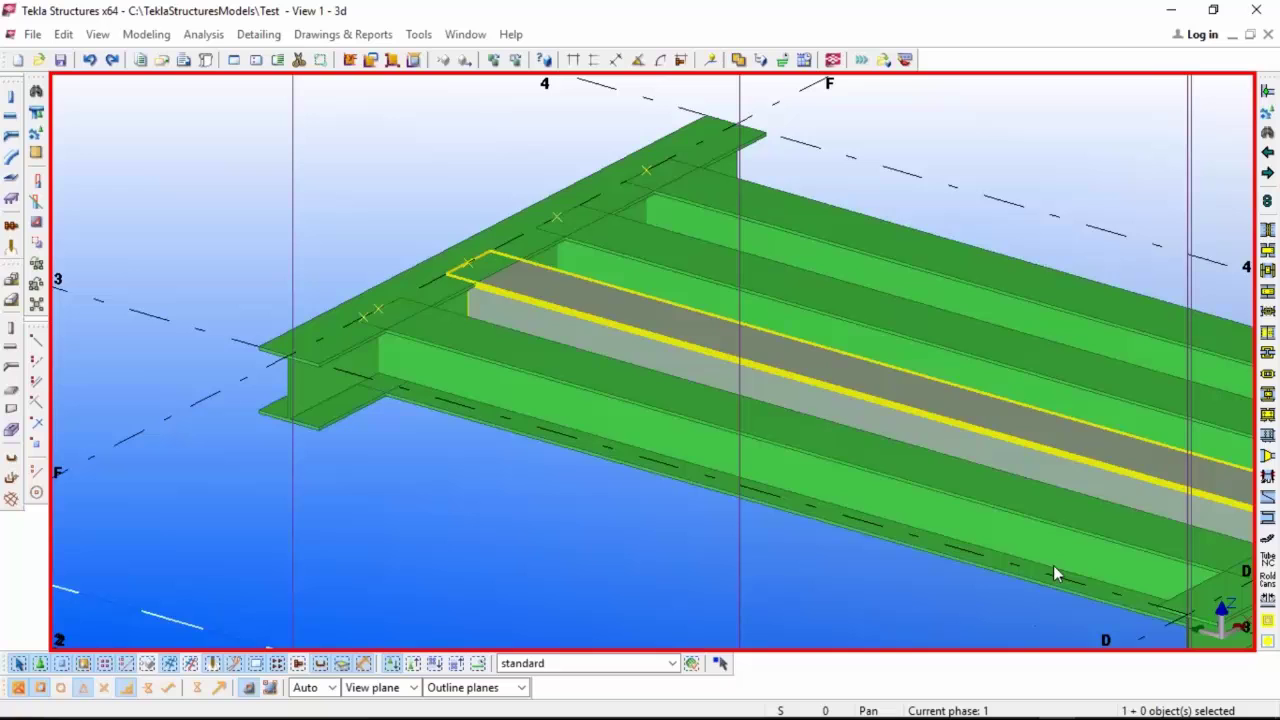
click(372, 291)
key(ctrl+m)
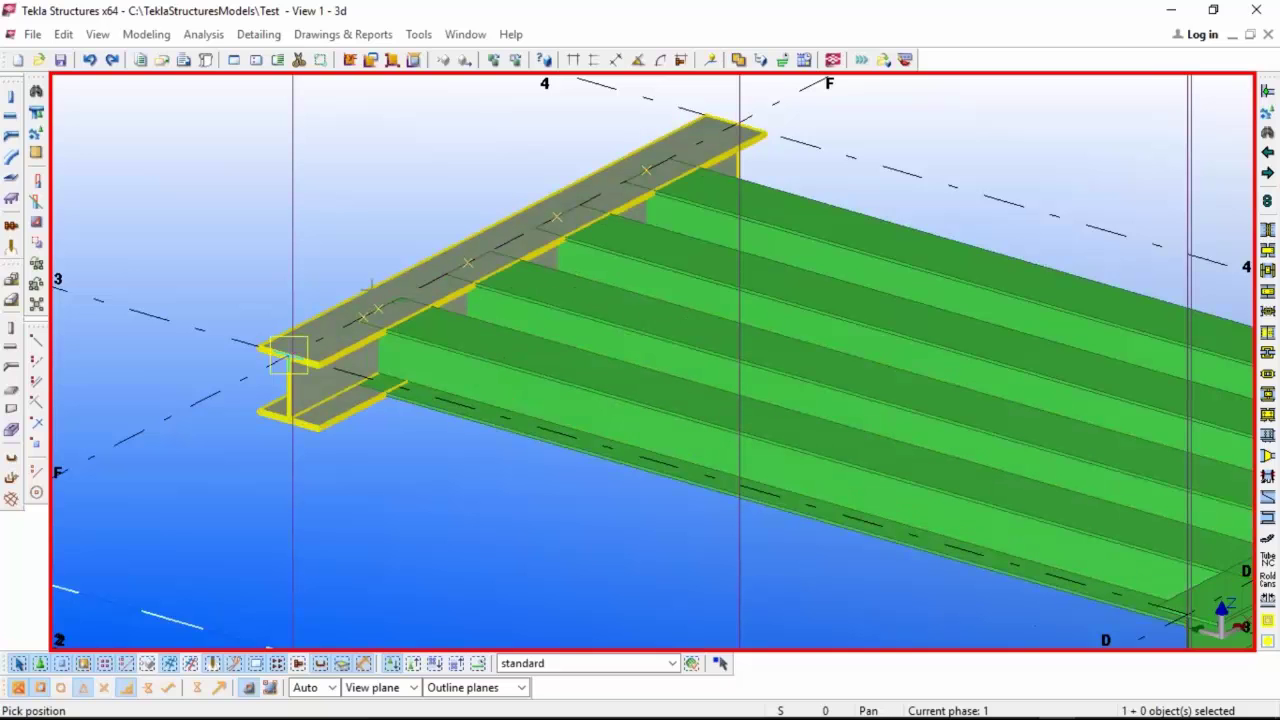
scroll(365, 340, up, 4)
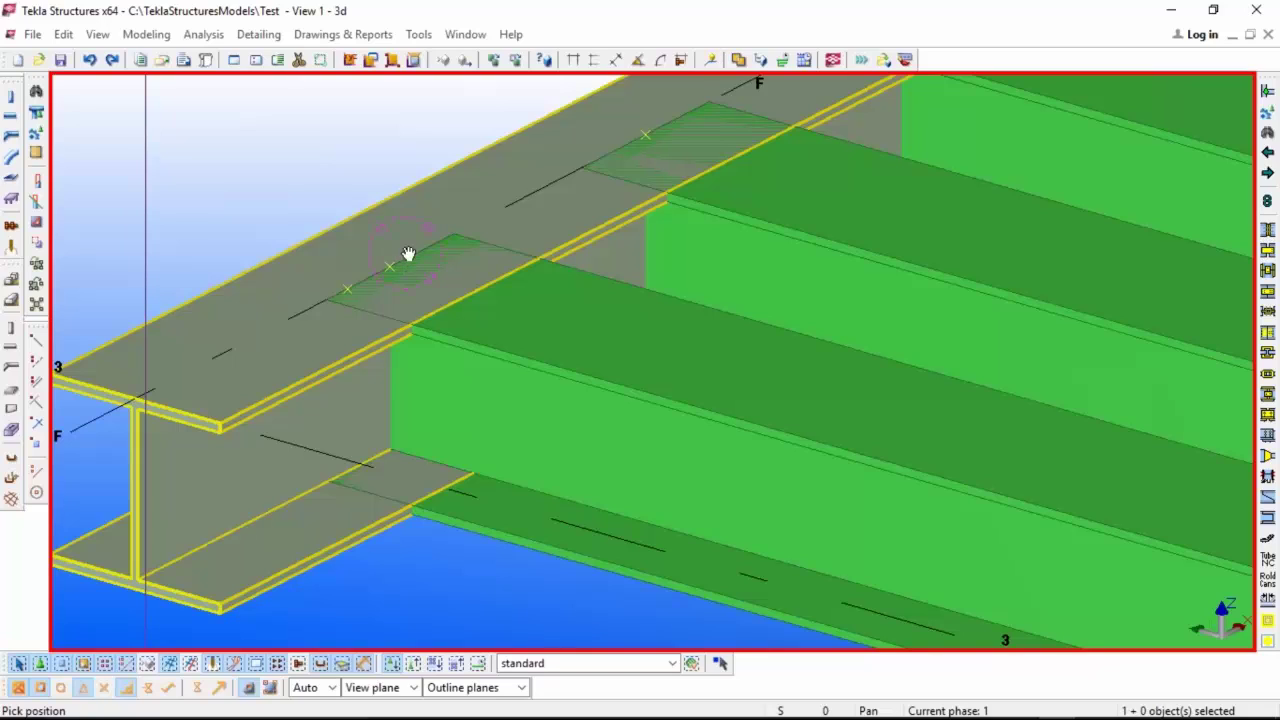
ctrl+middle_drag(391, 263, 483, 271)
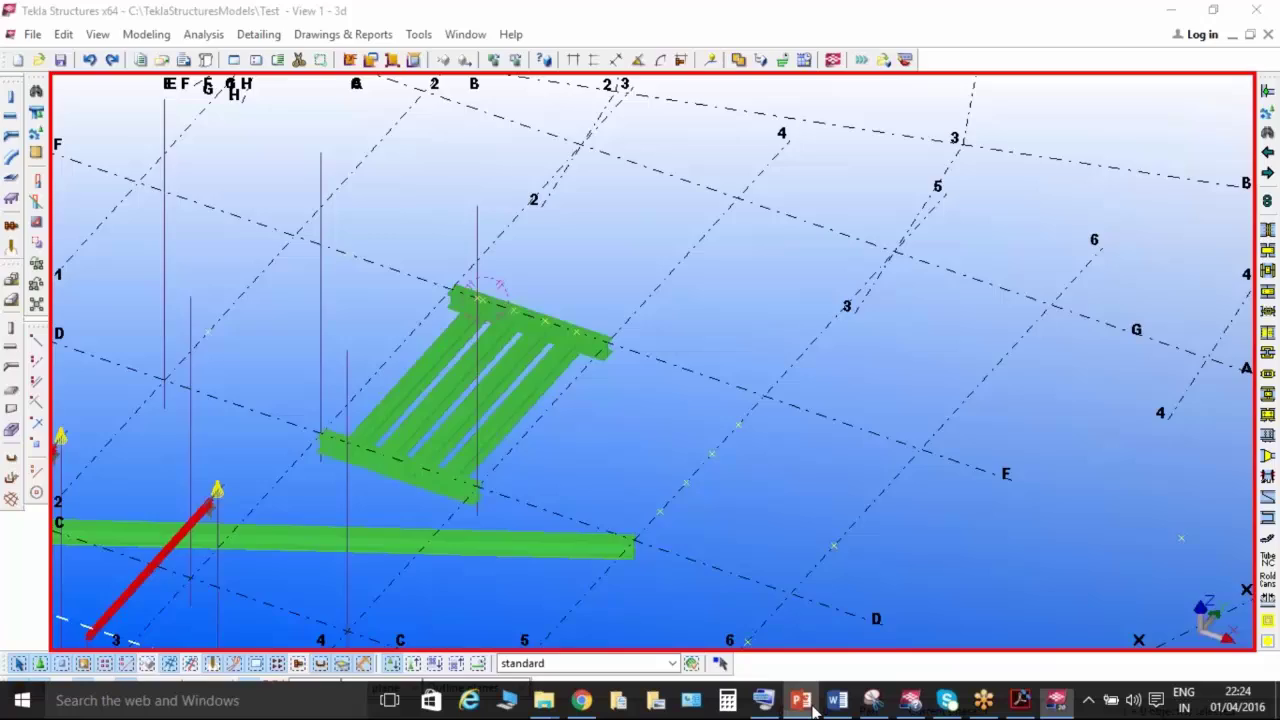
click(810, 704)
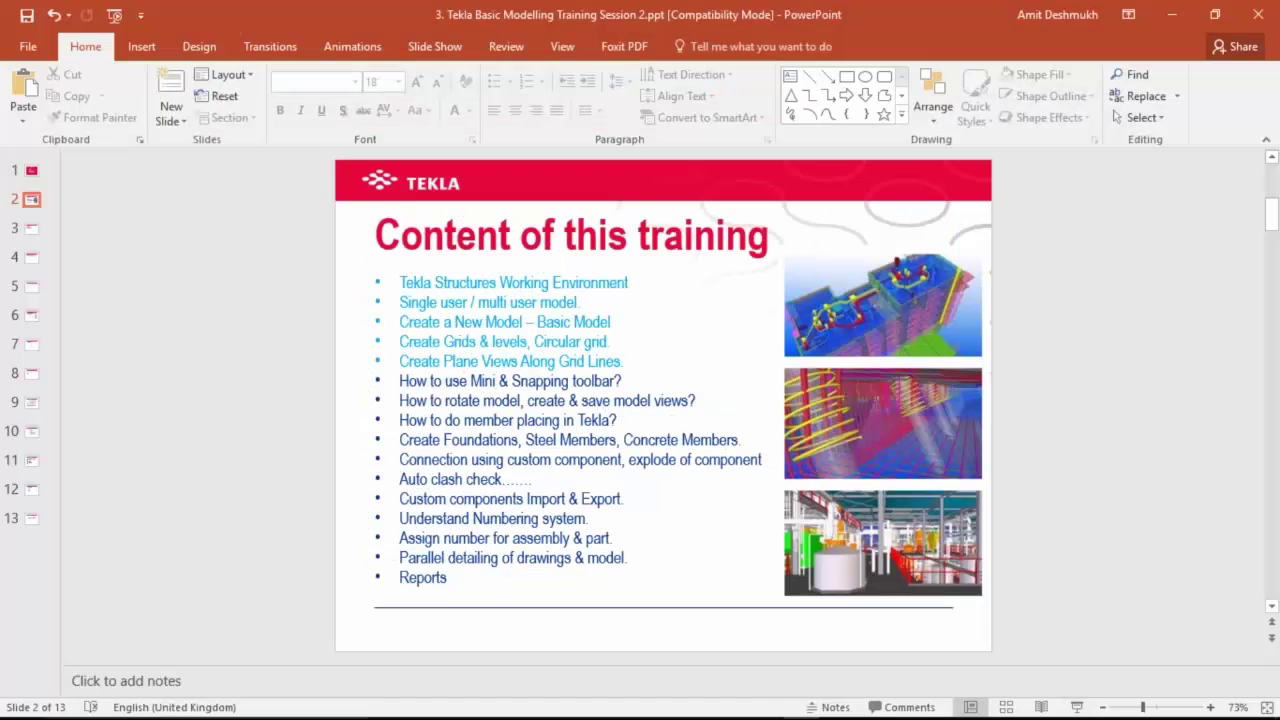
Minimize PowerPoint and orbit the Tekla model to a new viewpoint.
click(1172, 14)
ctrl+middle_drag(677, 371, 620, 350)
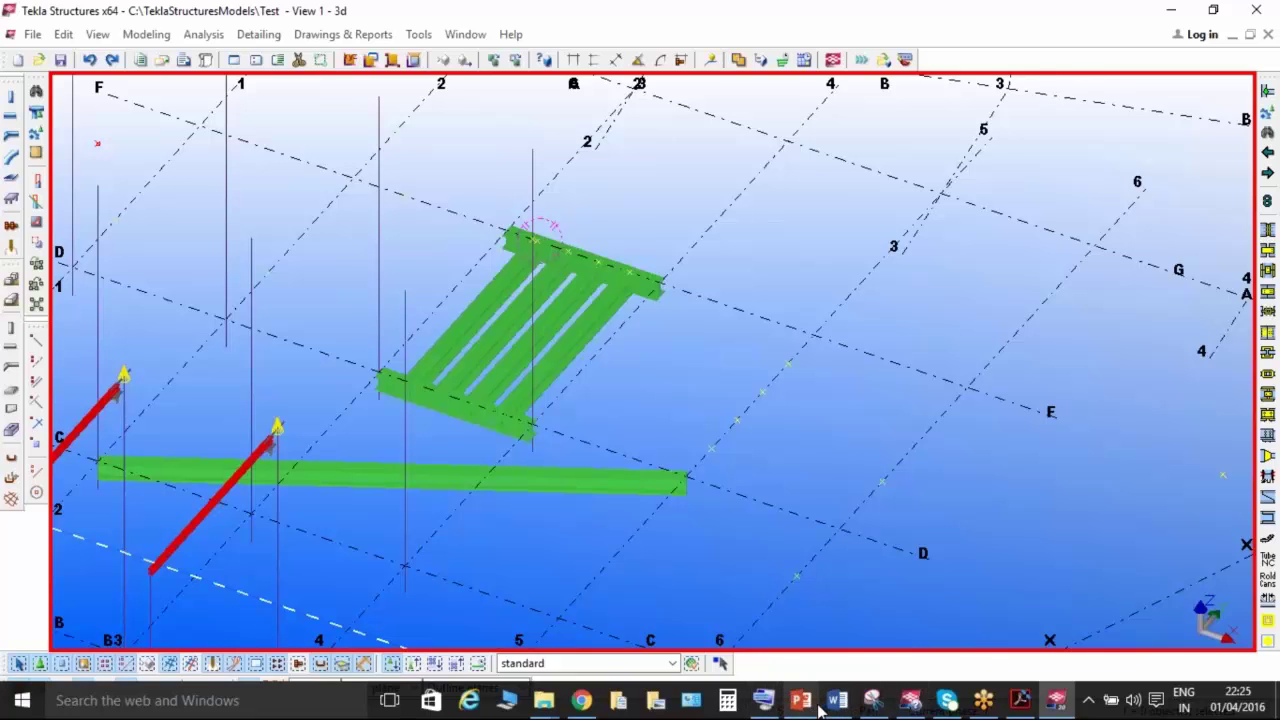
click(812, 707)
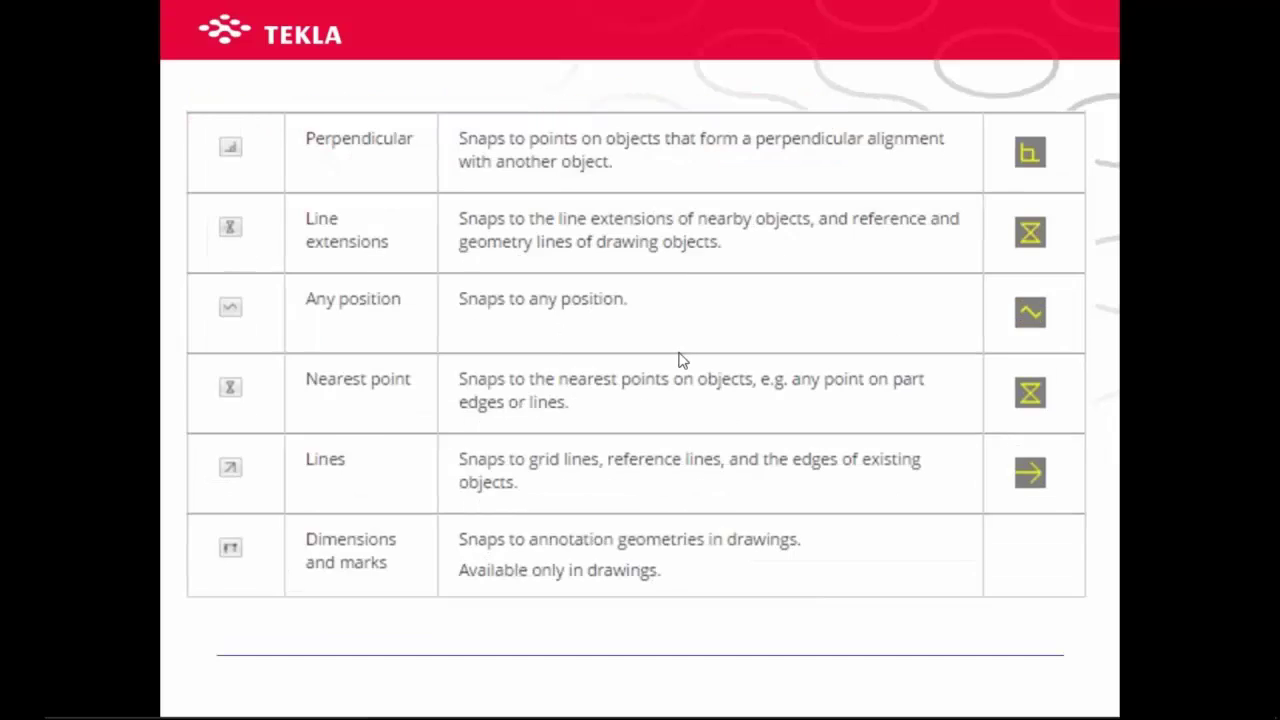
key(Left)
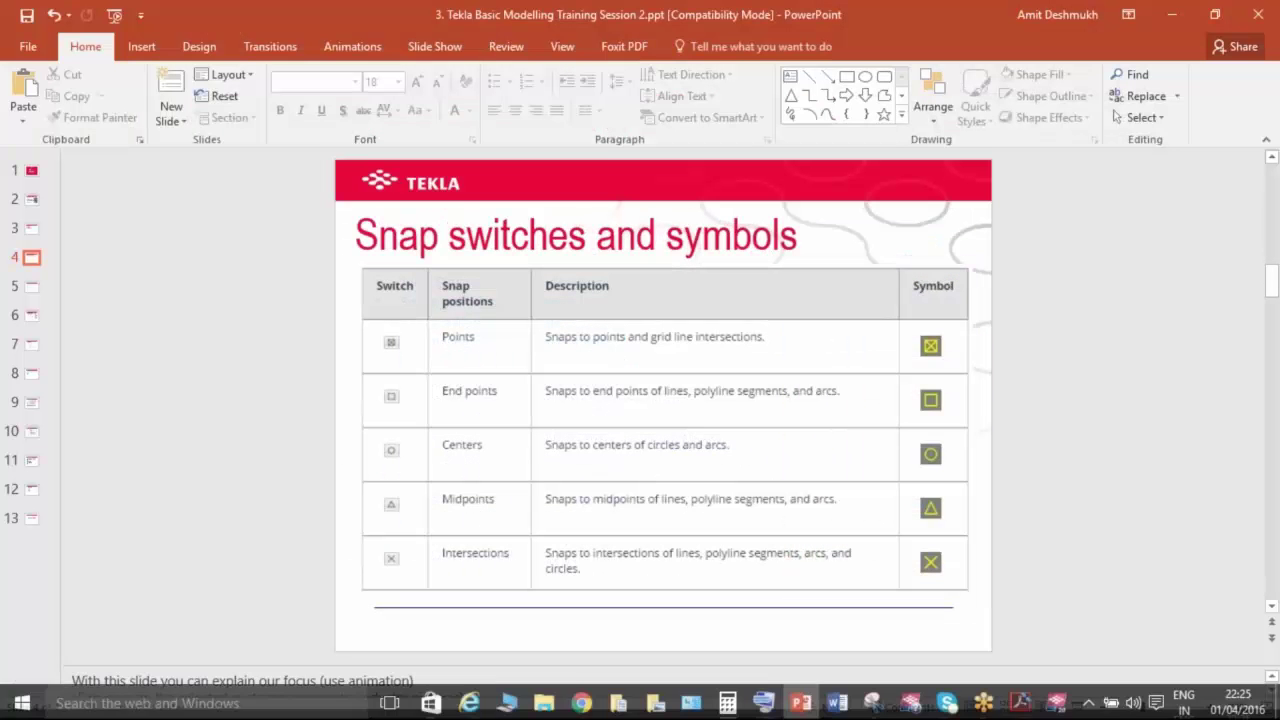
click(906, 702)
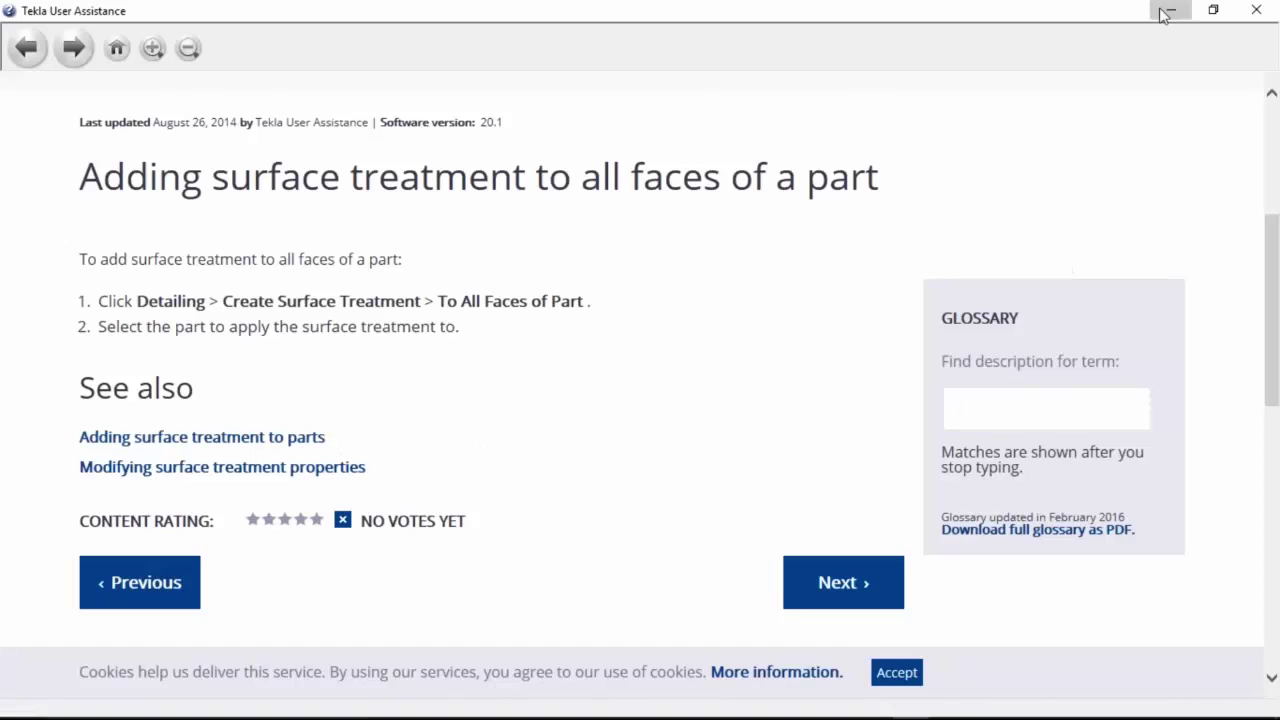
click(1171, 10)
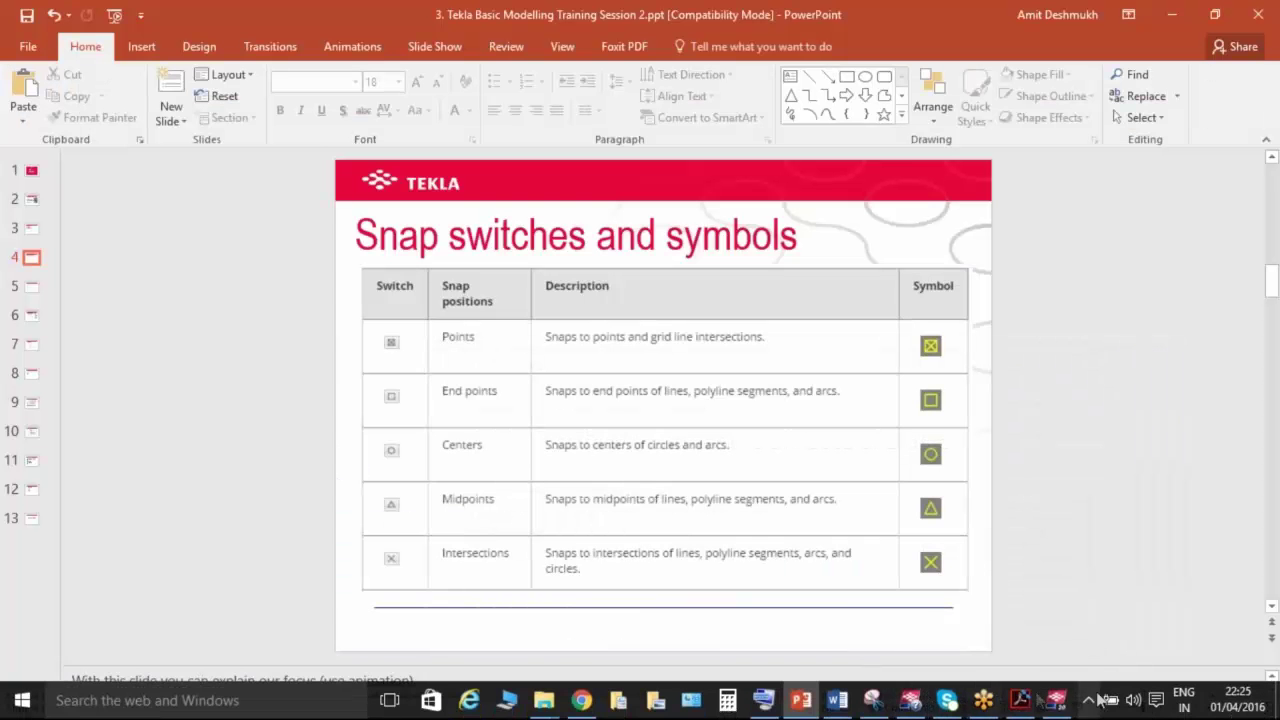
click(1056, 700)
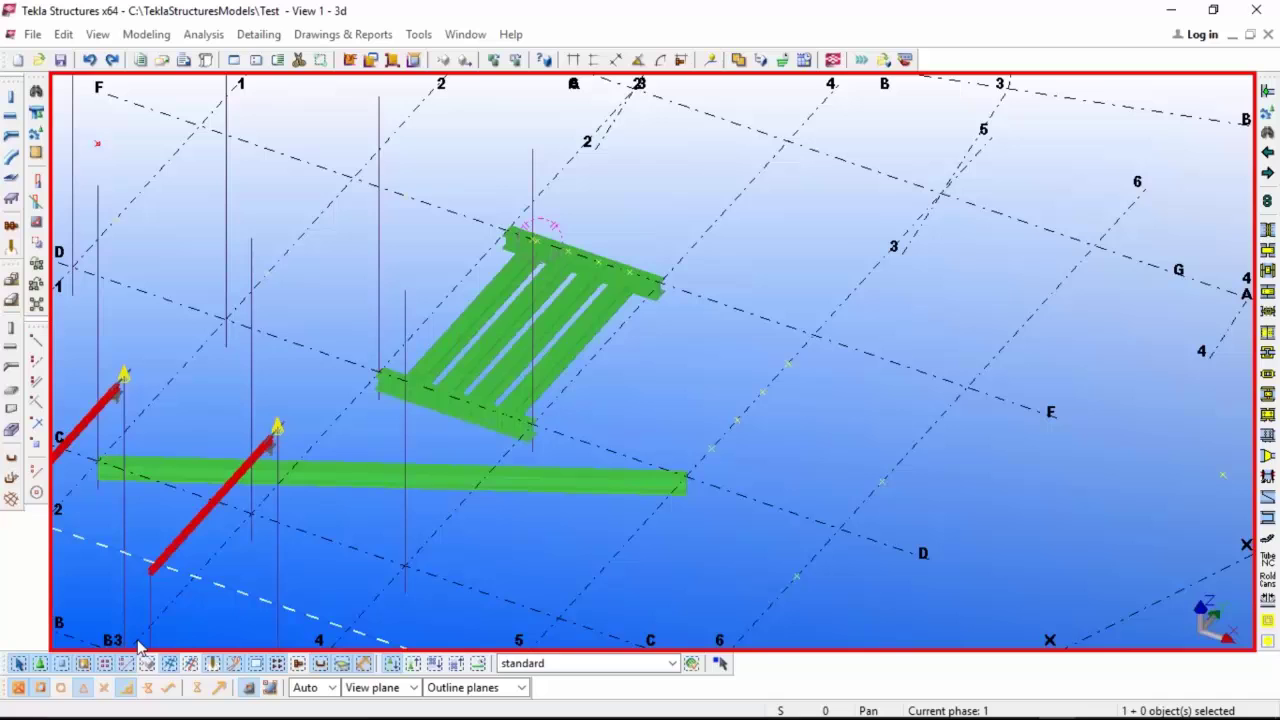
Detach the snapping settings into a floating panel and move it clear of the beams.
drag(38, 675, 340, 318)
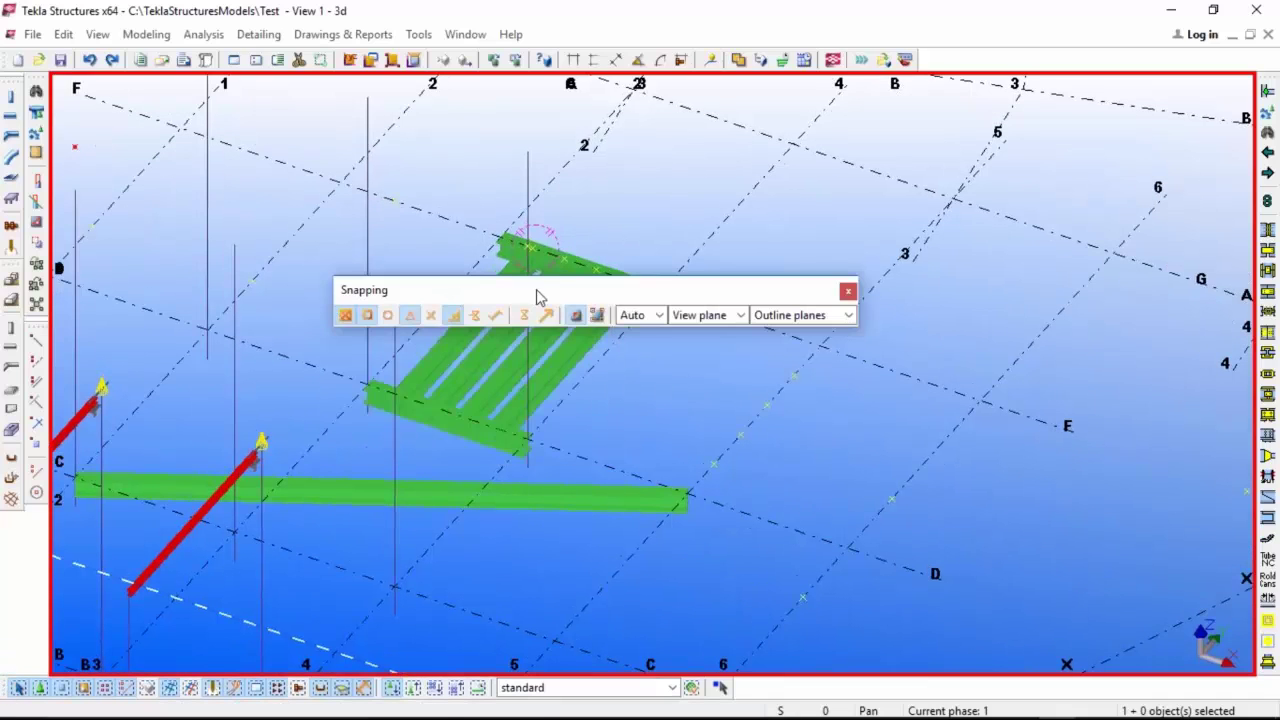
drag(514, 291, 566, 271)
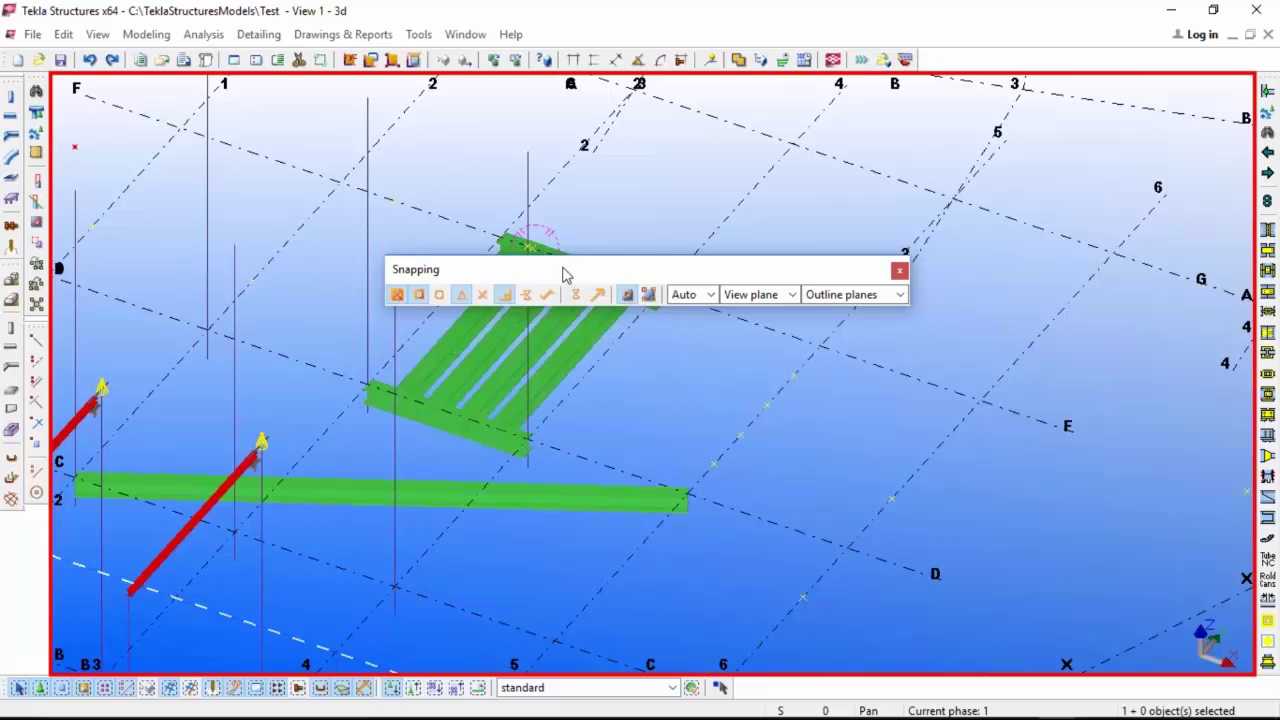
drag(650, 237, 738, 198)
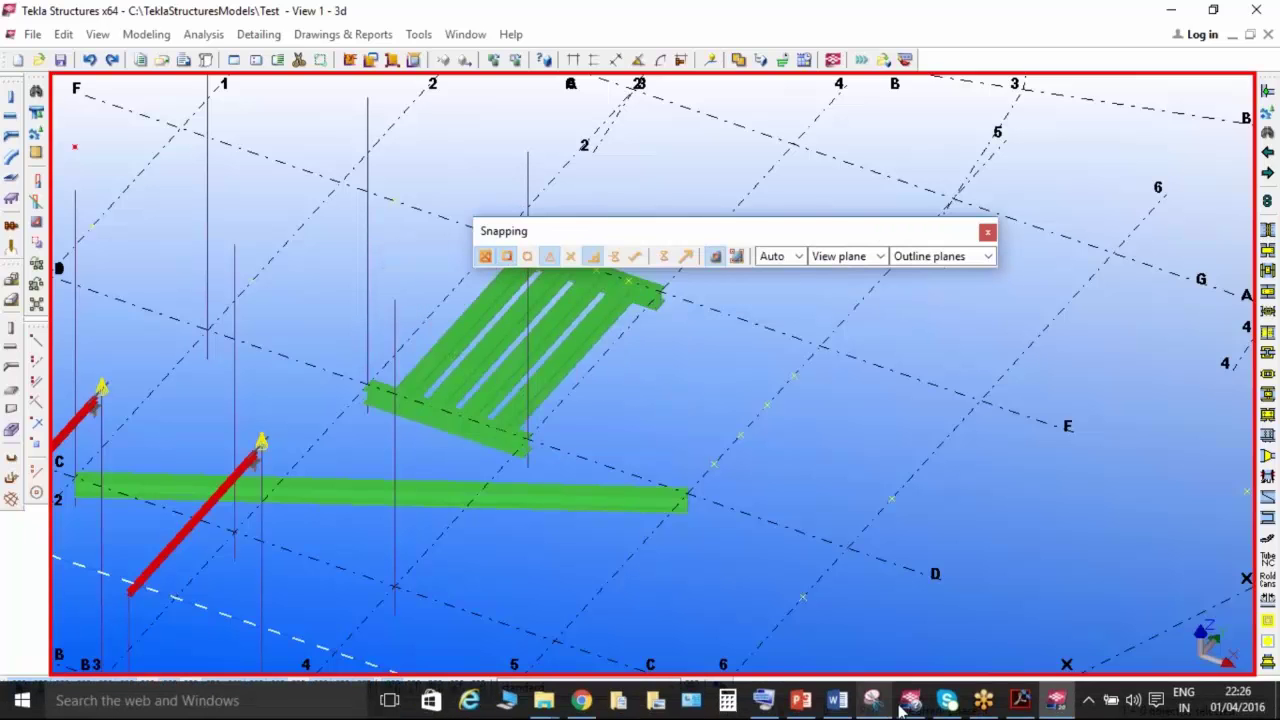
Switch to the PowerPoint training deck and start the full-screen slide show.
click(800, 700)
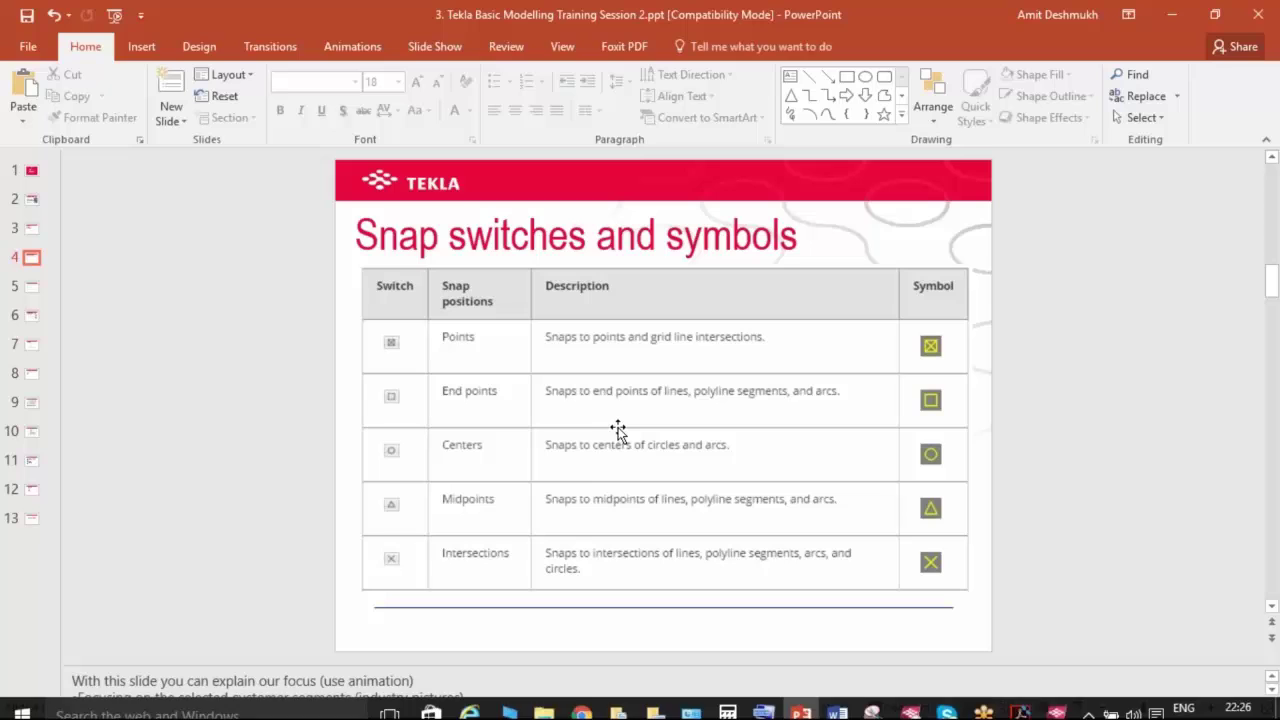
click(1077, 707)
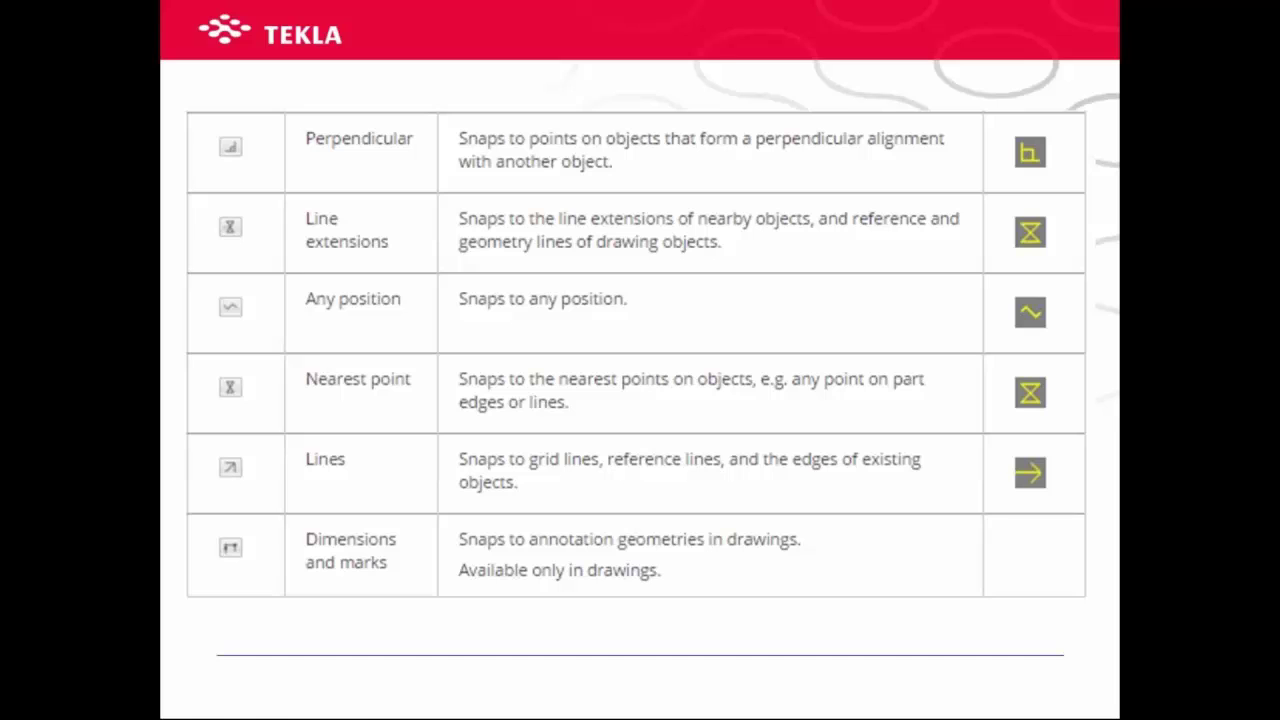
End the slide show and browse back to the Mini Toolbar slide in Normal view.
key(Escape)
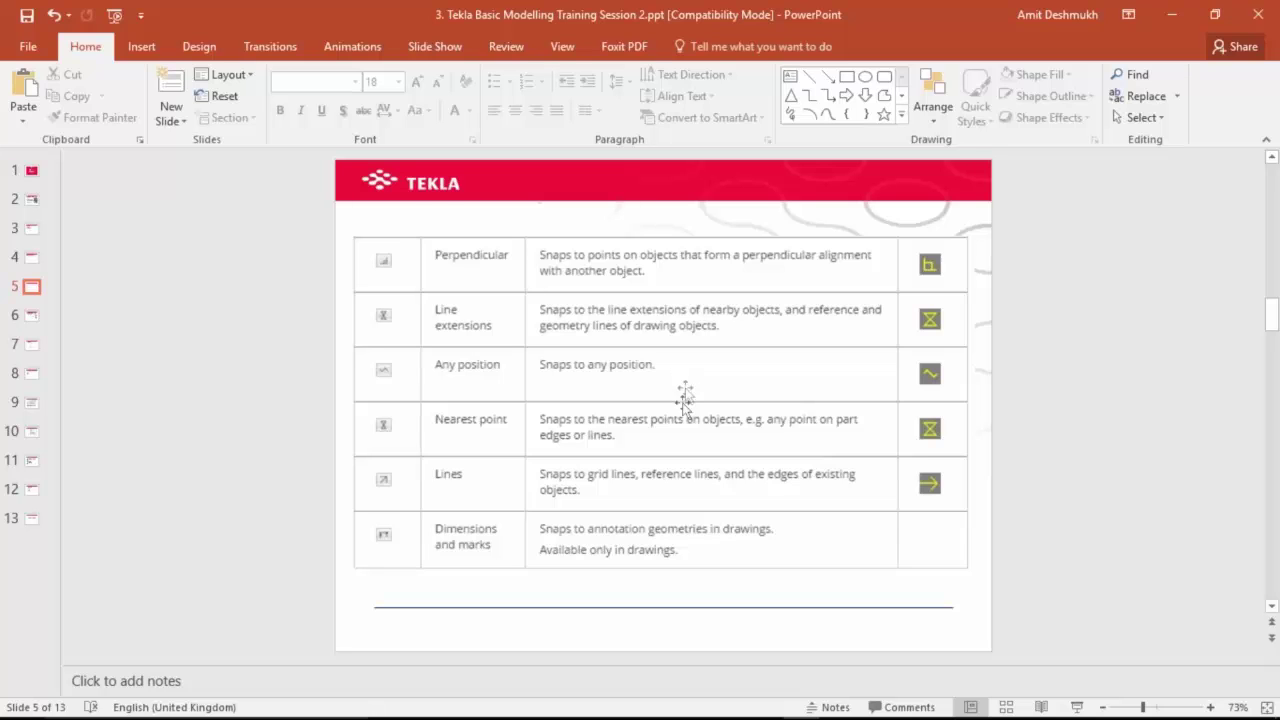
key(Page_Up)
key(Page_Up)
scroll(800, 437, down, 2)
scroll(713, 480, up, 2)
scroll(710, 473, down, 2)
scroll(700, 450, up, 1)
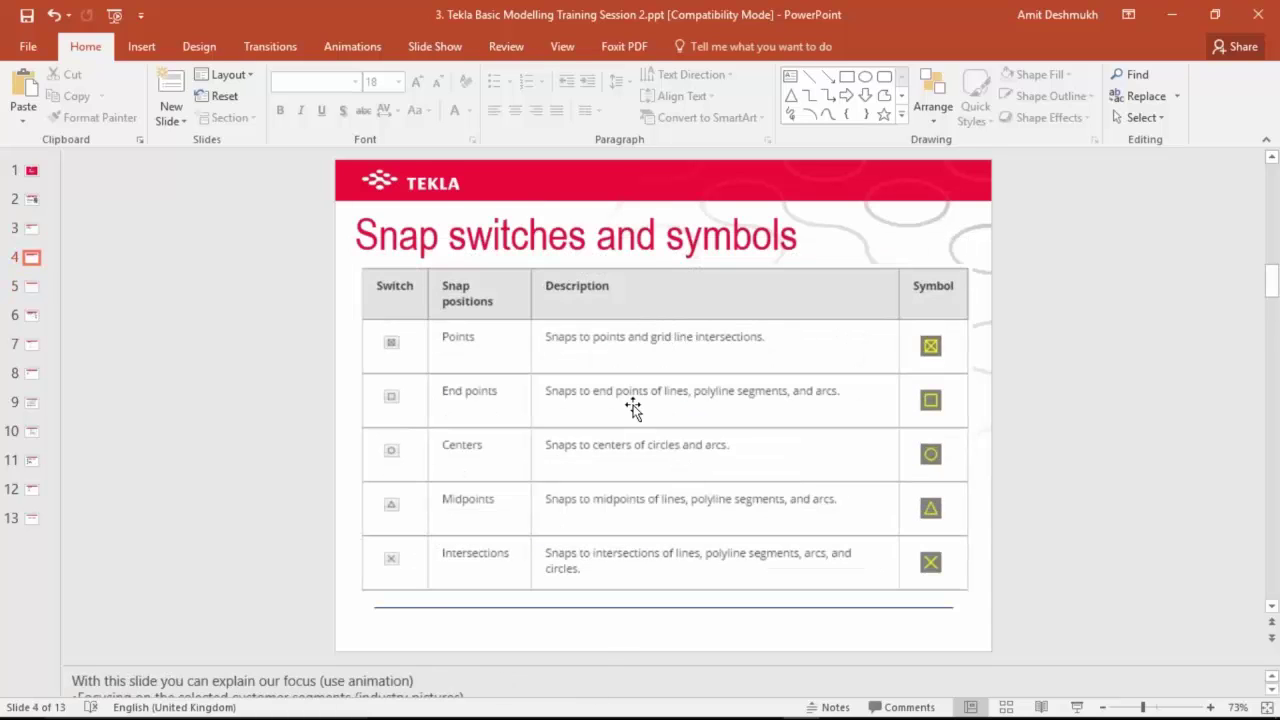
scroll(634, 409, up, 1)
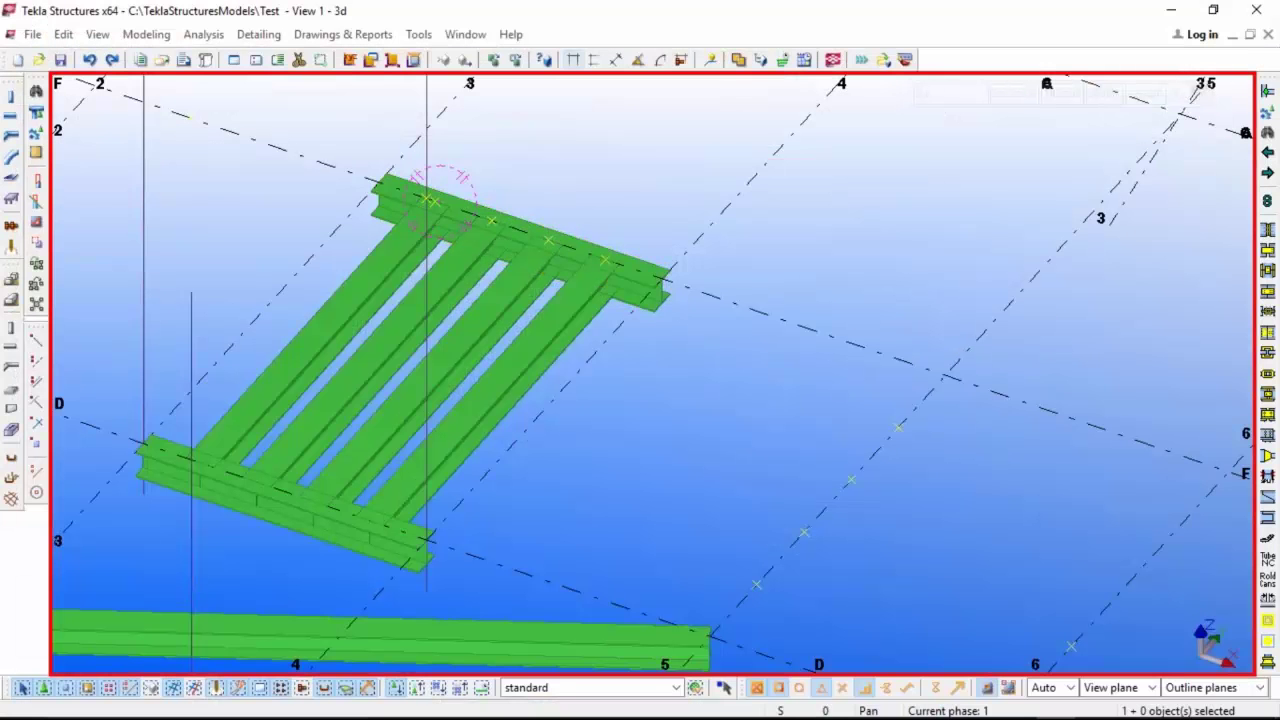
Turn the Mini Toolbar option off from the Tools menu, then turn it back on.
click(418, 35)
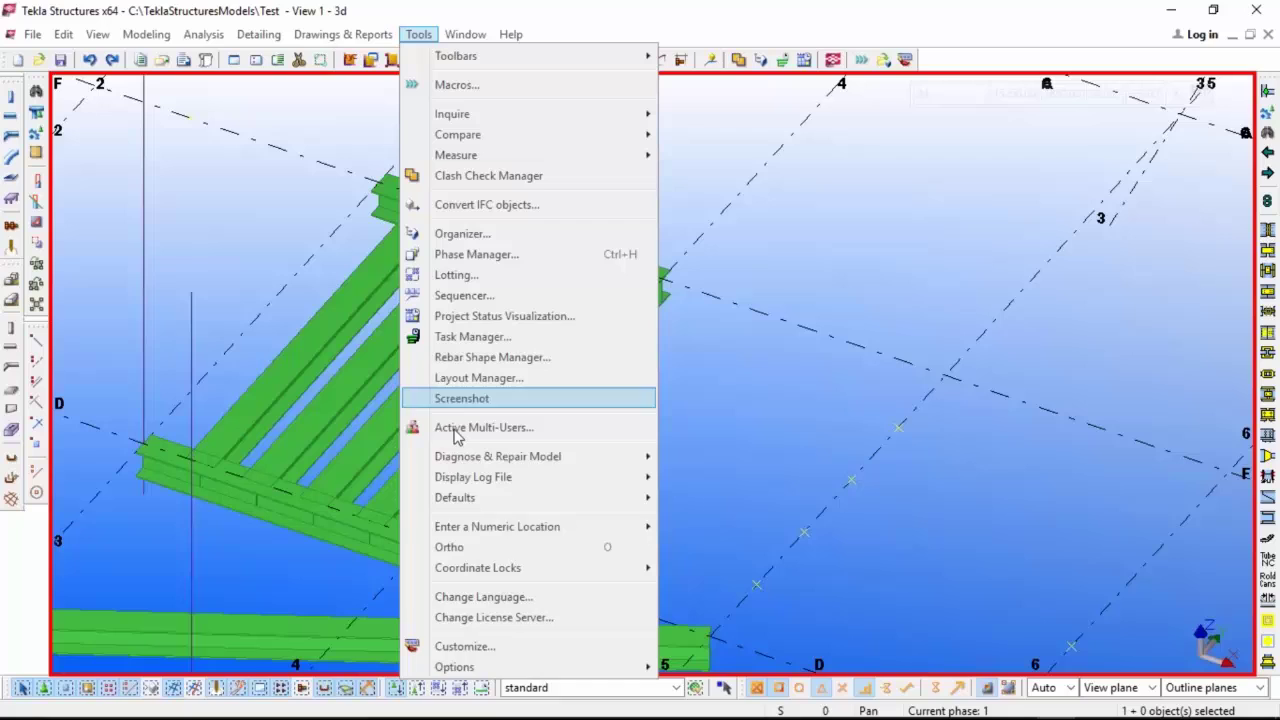
mouse_move(590, 670)
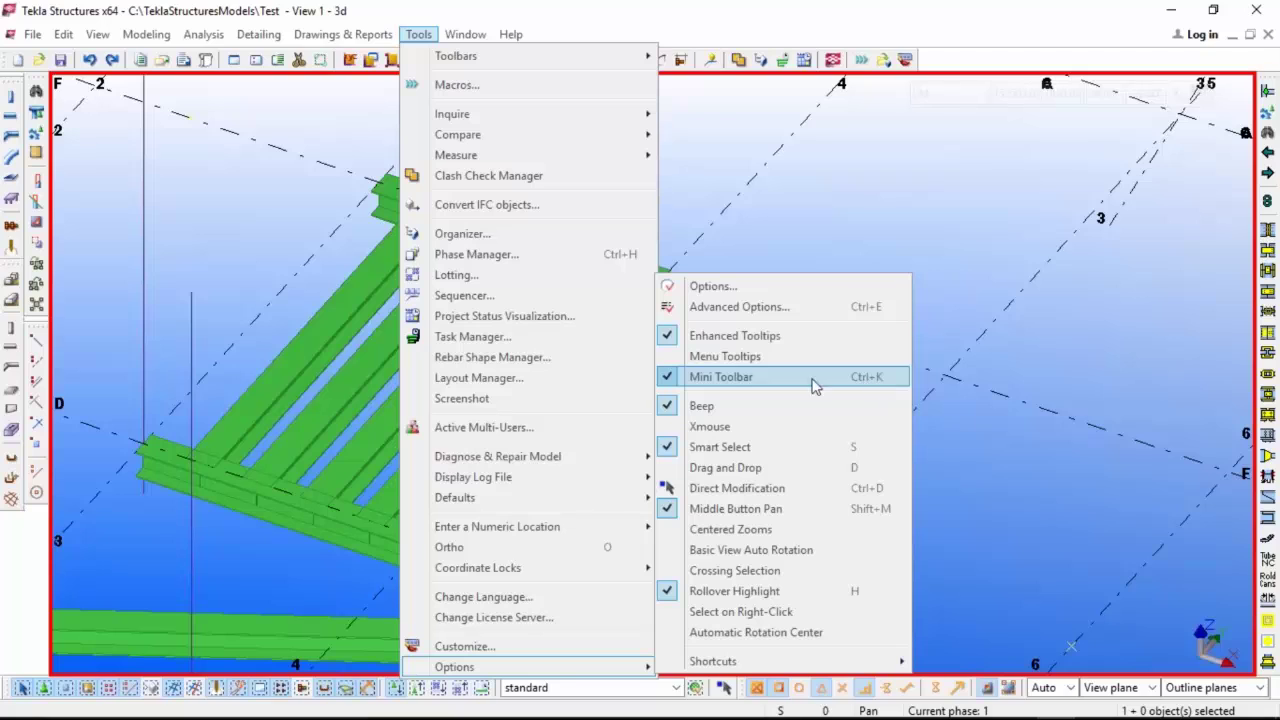
click(668, 380)
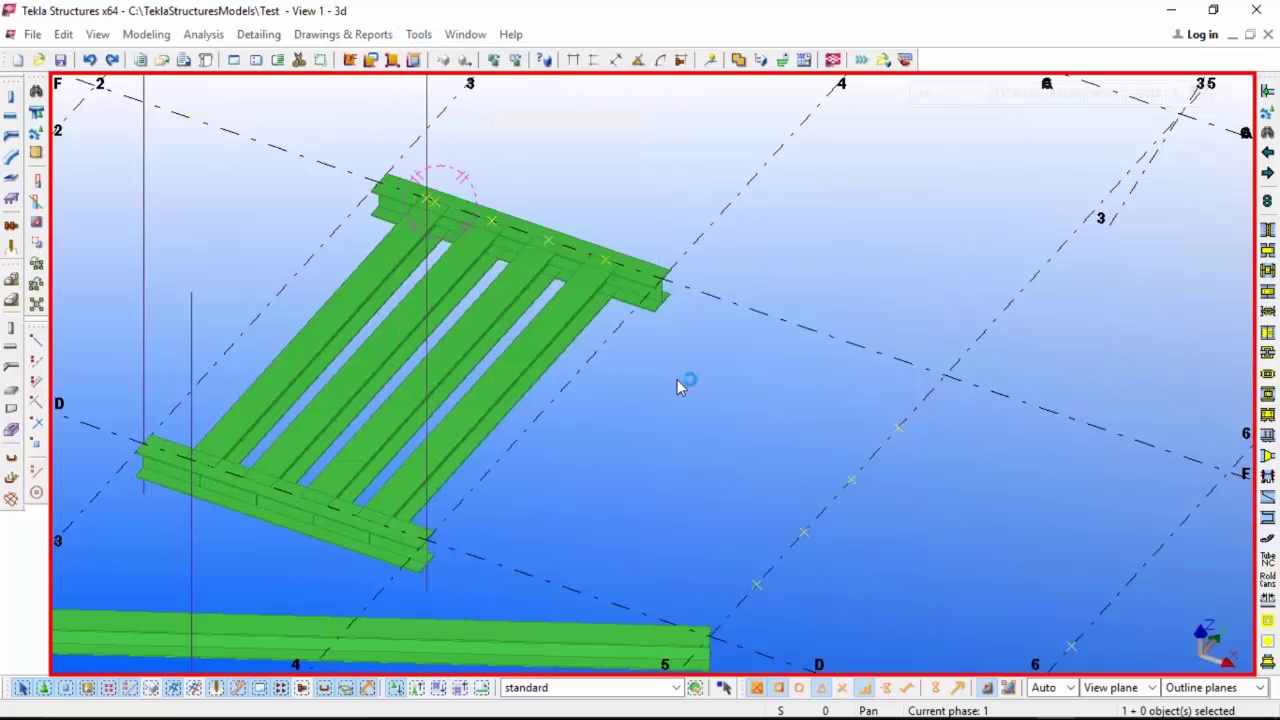
click(418, 34)
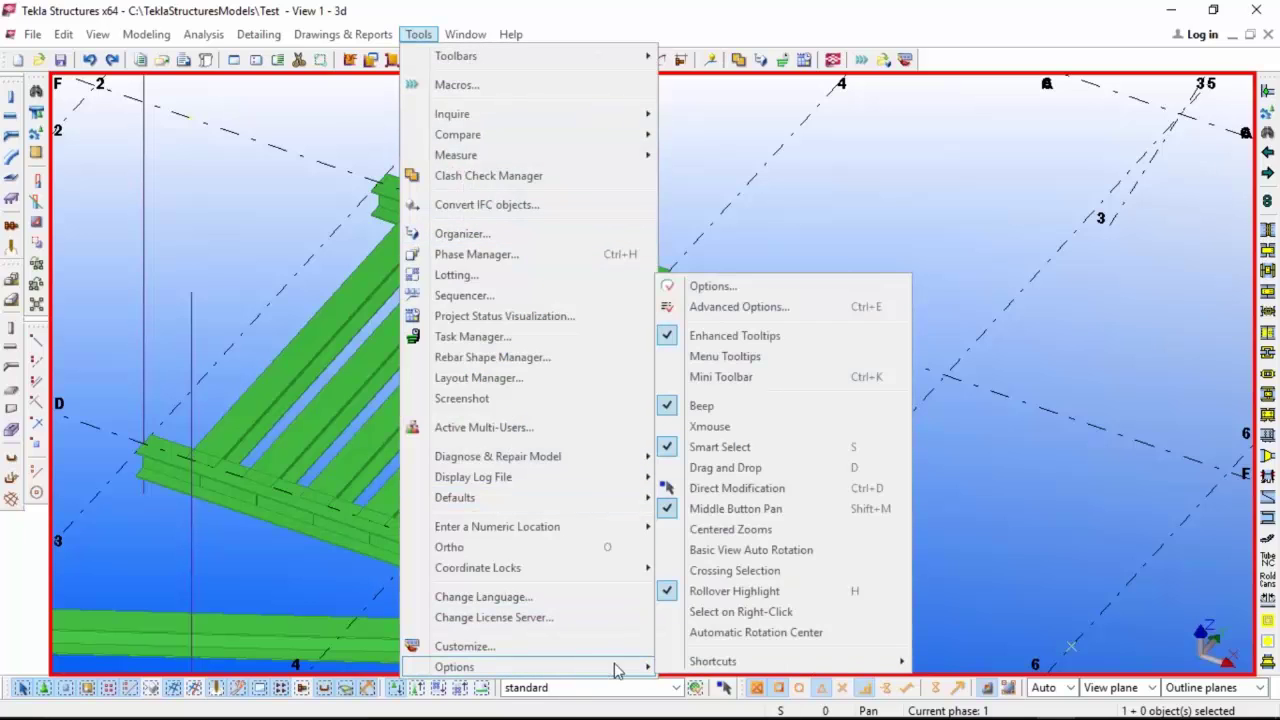
click(763, 388)
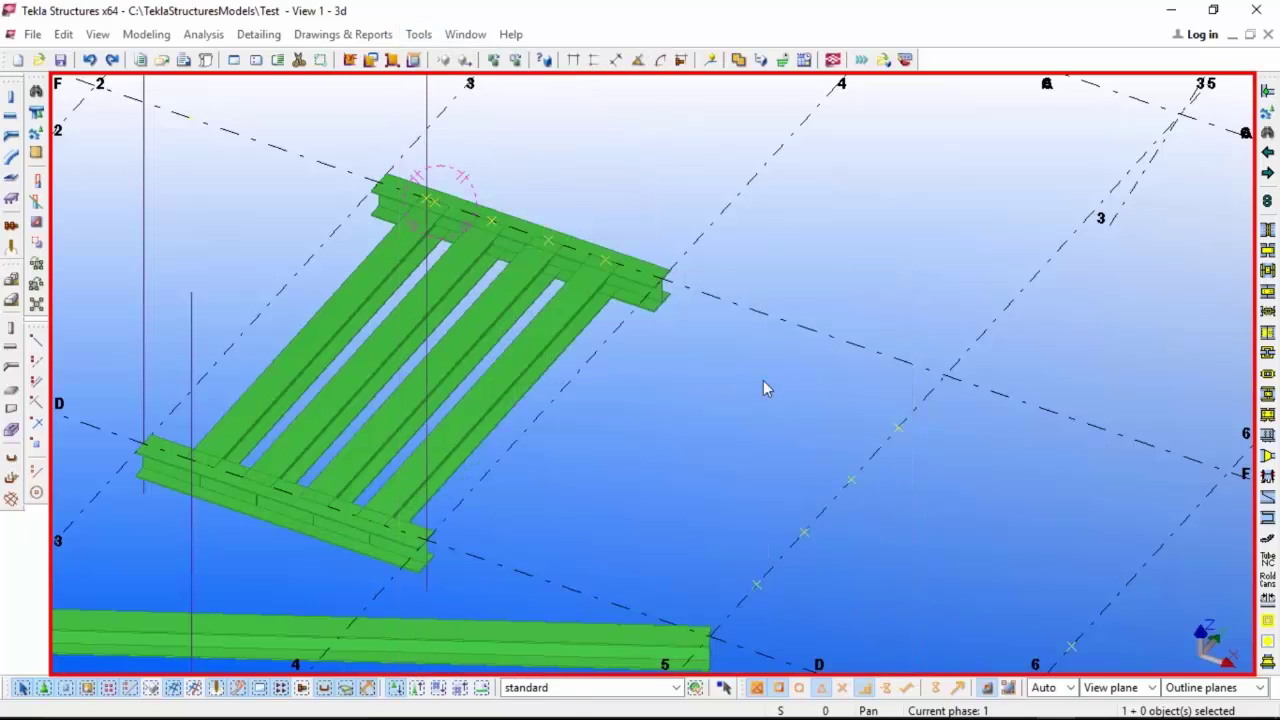
scroll(704, 448, up, 5)
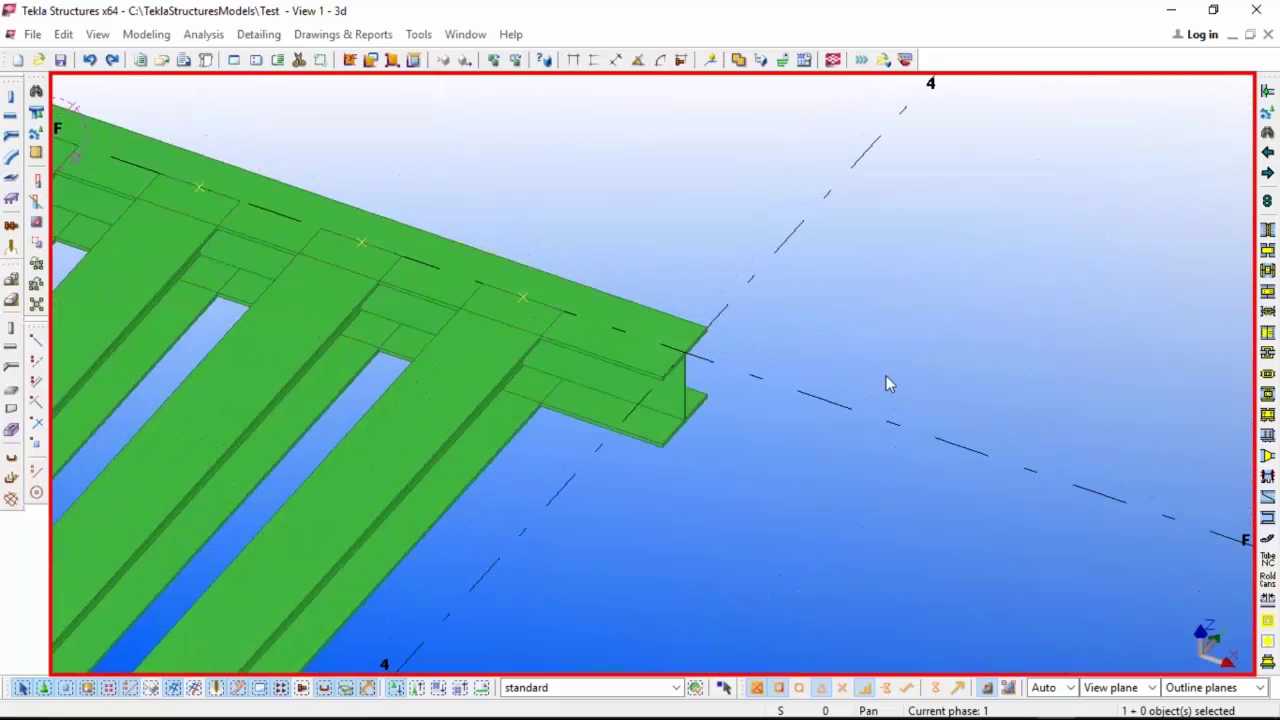
click(648, 372)
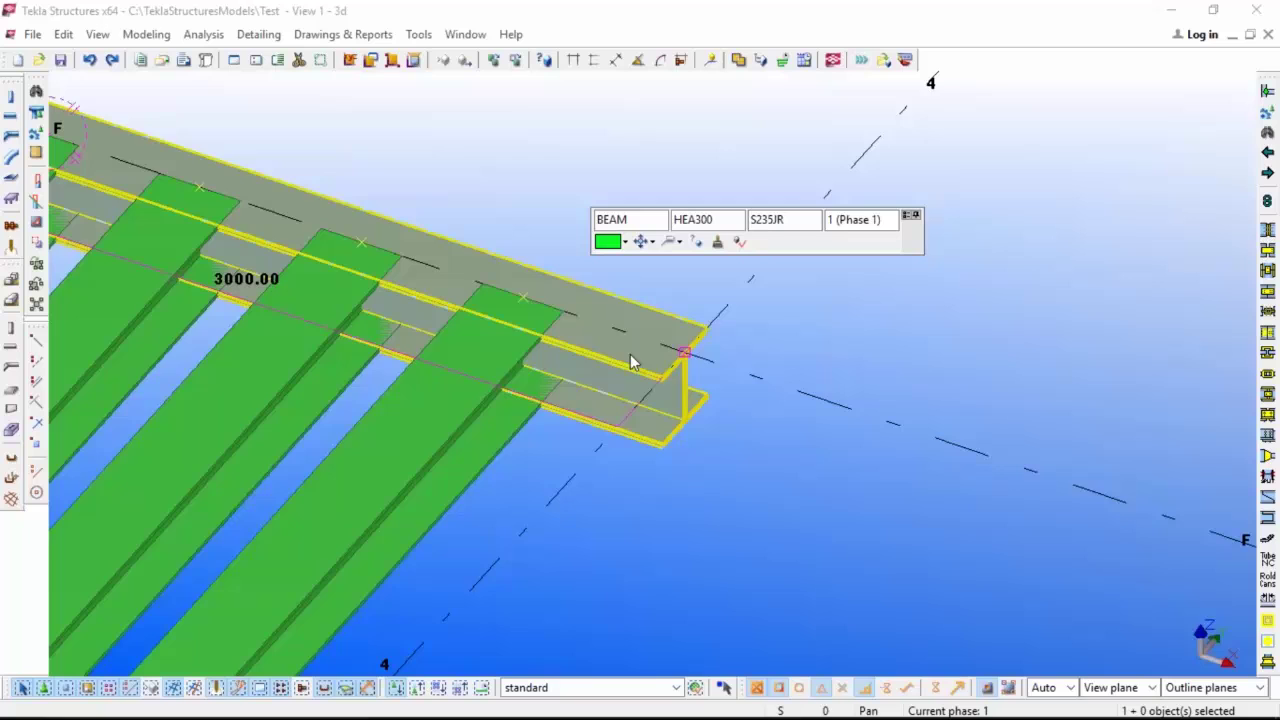
scroll(631, 360, up, 4)
scroll(571, 374, down, 2)
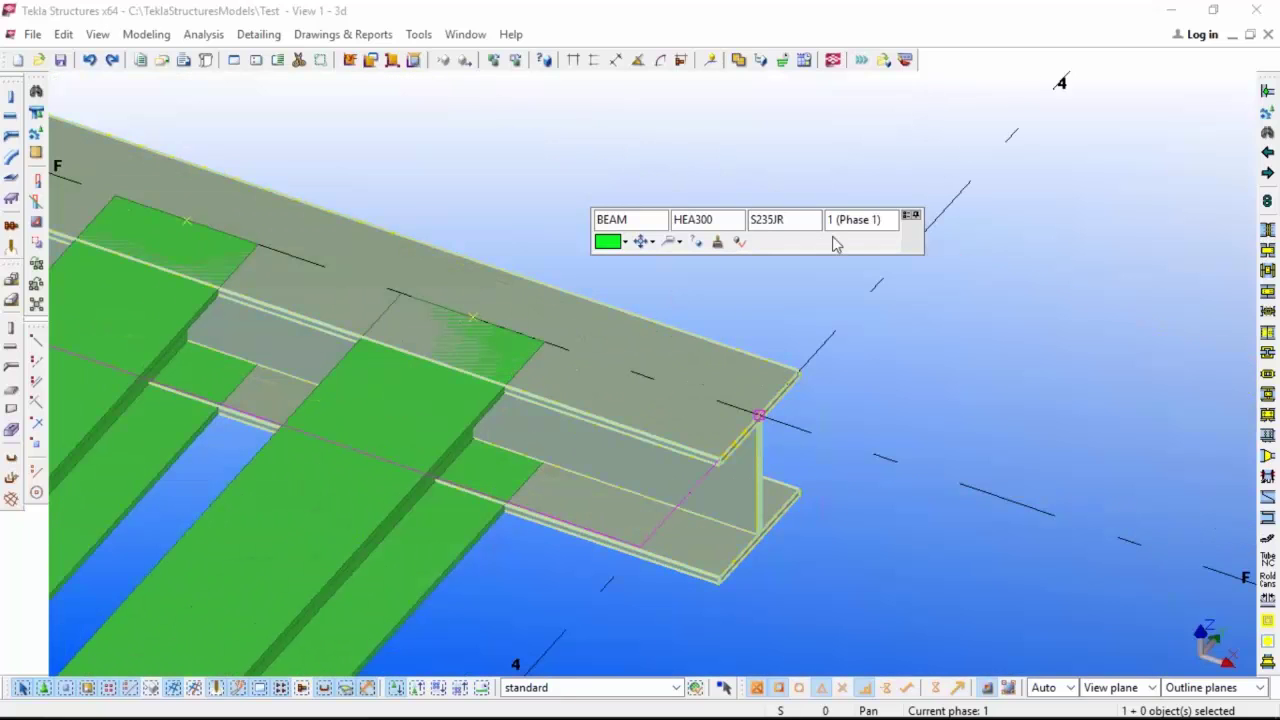
scroll(865, 408, down, 10)
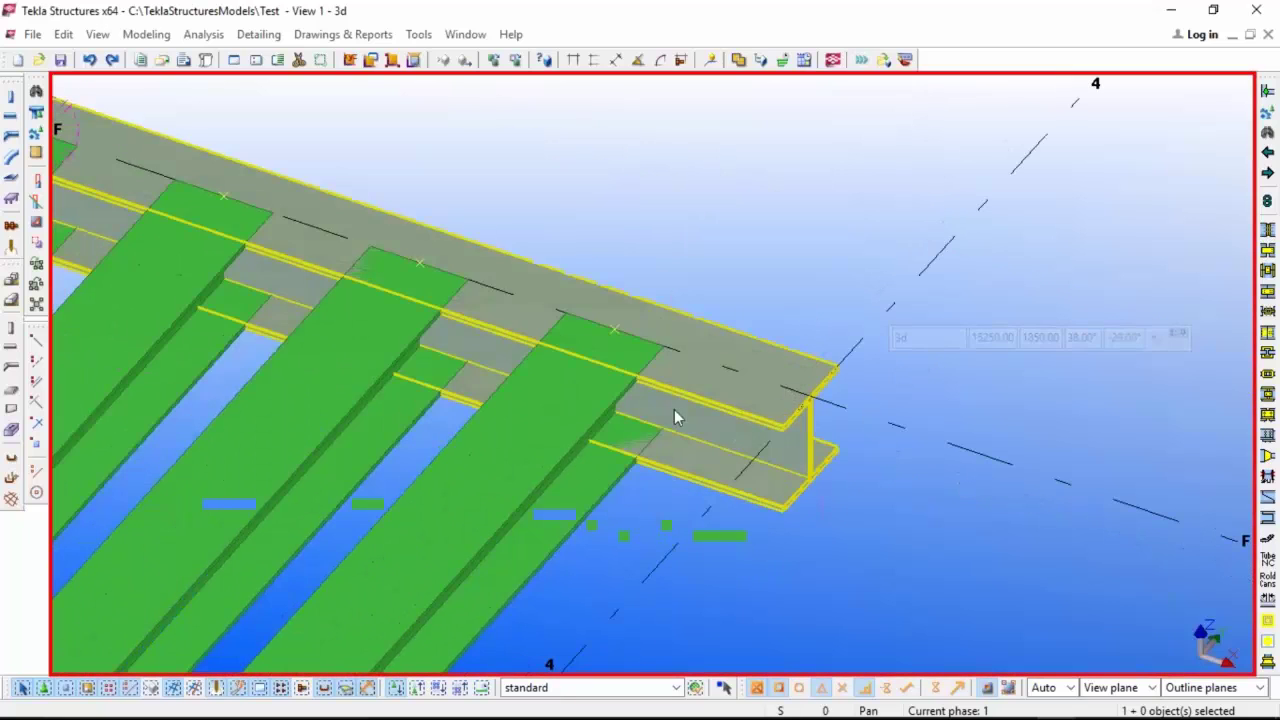
scroll(278, 515, up, 6)
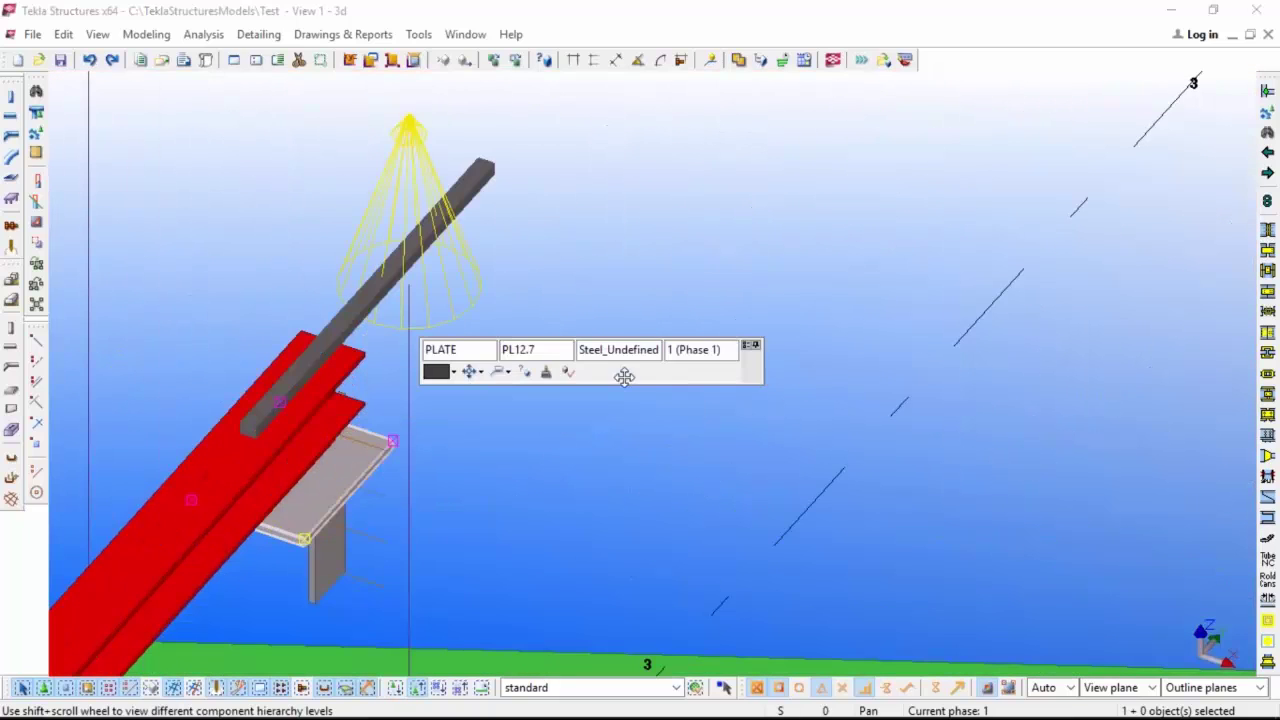
scroll(520, 337, down, 5)
scroll(520, 337, down, 4)
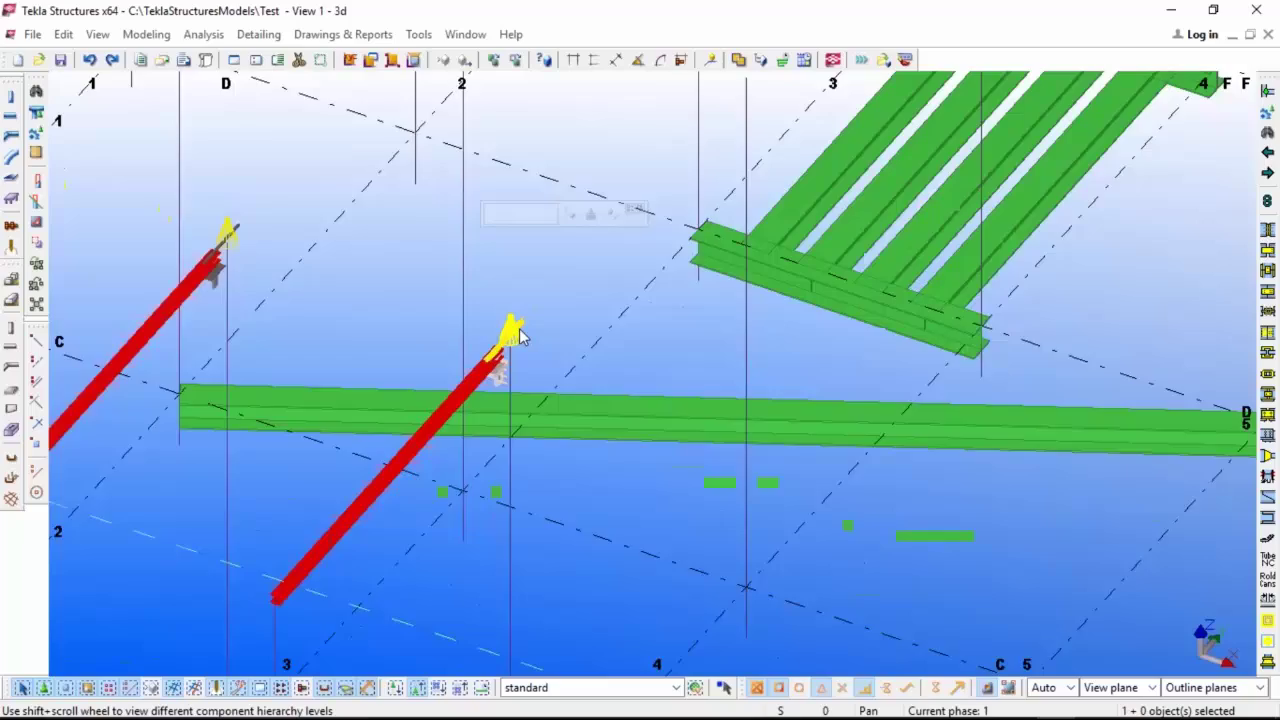
middle_drag(920, 257, 868, 295)
scroll(917, 194, up, 7)
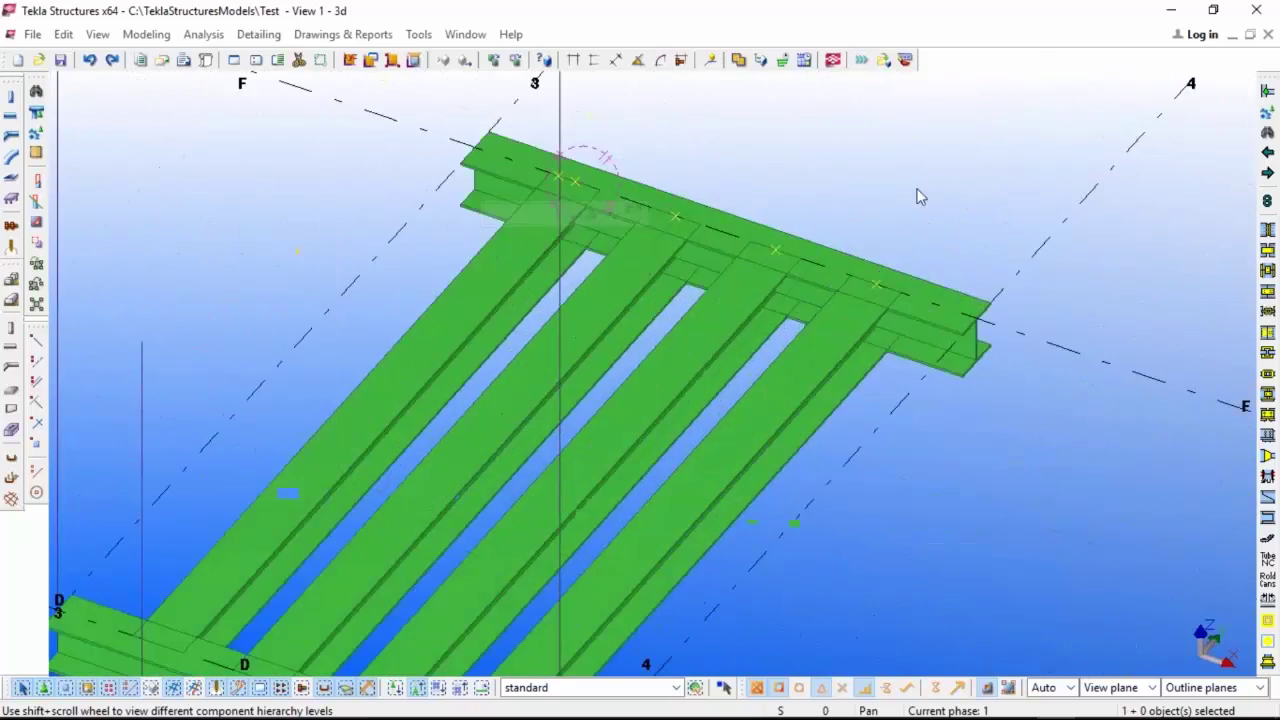
scroll(903, 408, up, 5)
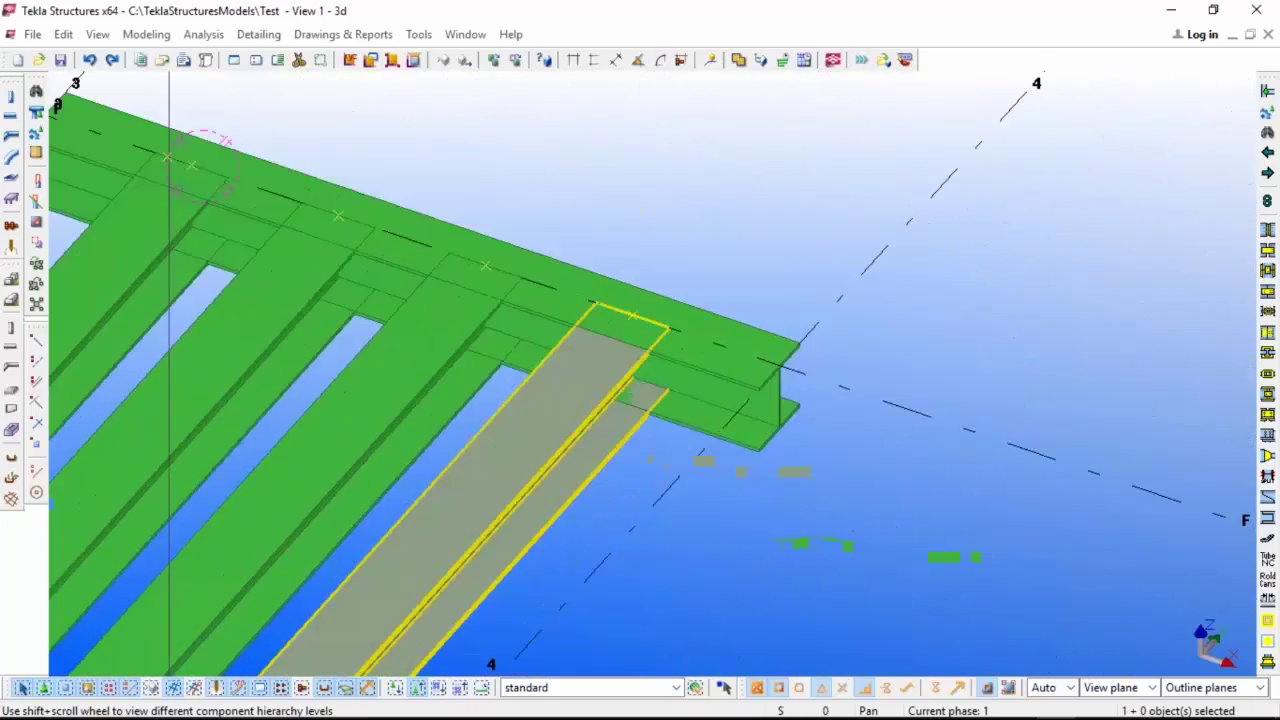
click(903, 302)
drag(903, 302, 966, 220)
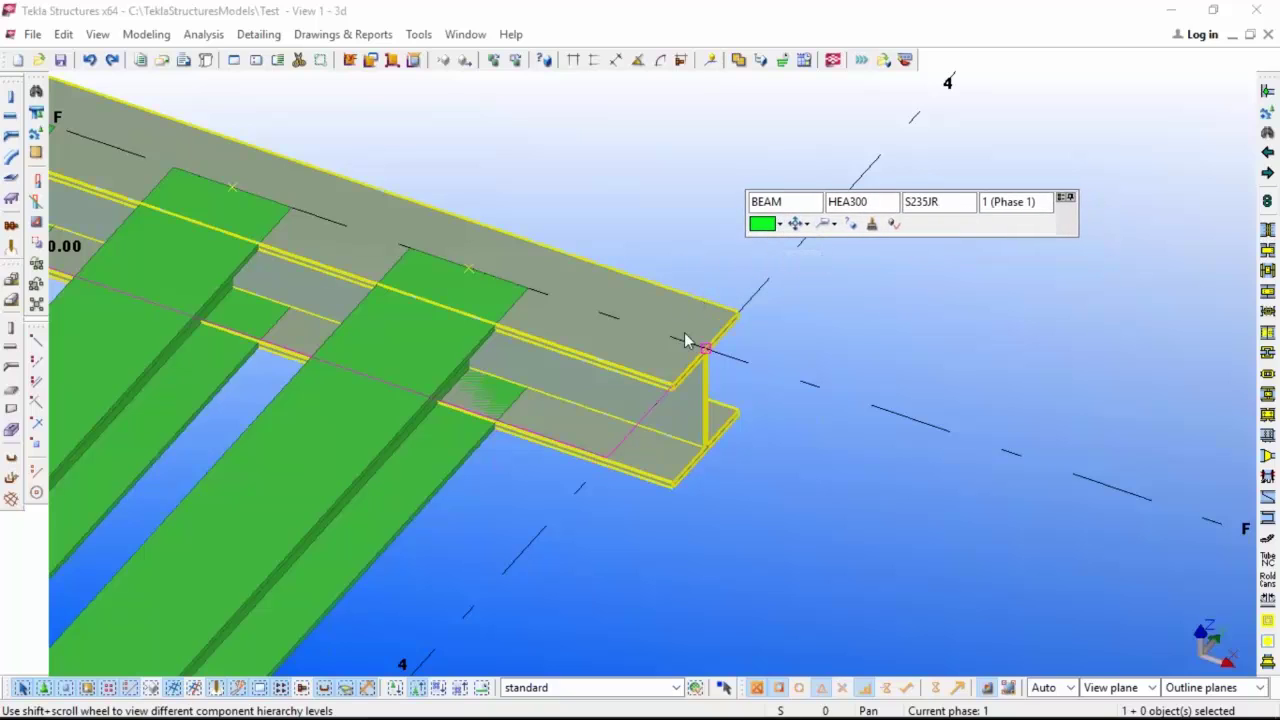
double_click(576, 284)
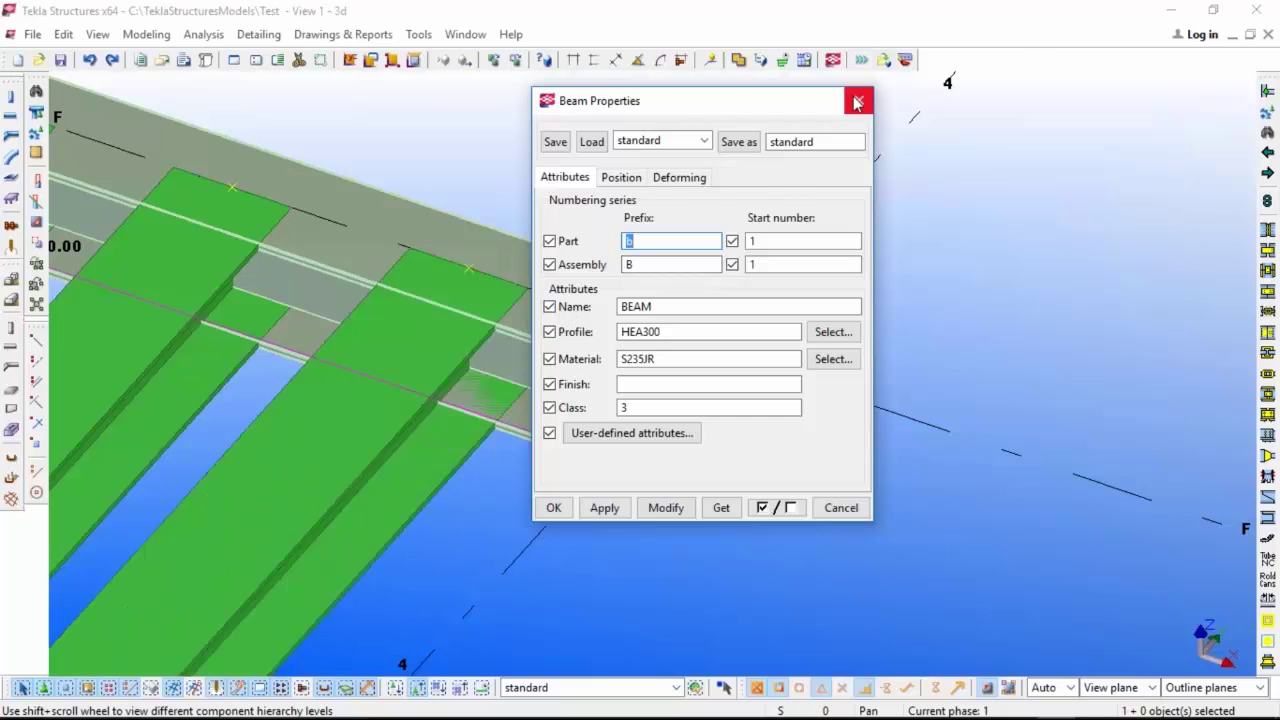
click(858, 100)
In the mini toolbar, replace the name BEAM with a 'G' name and change HEA300 to HEA800.
scroll(763, 400, up, 3)
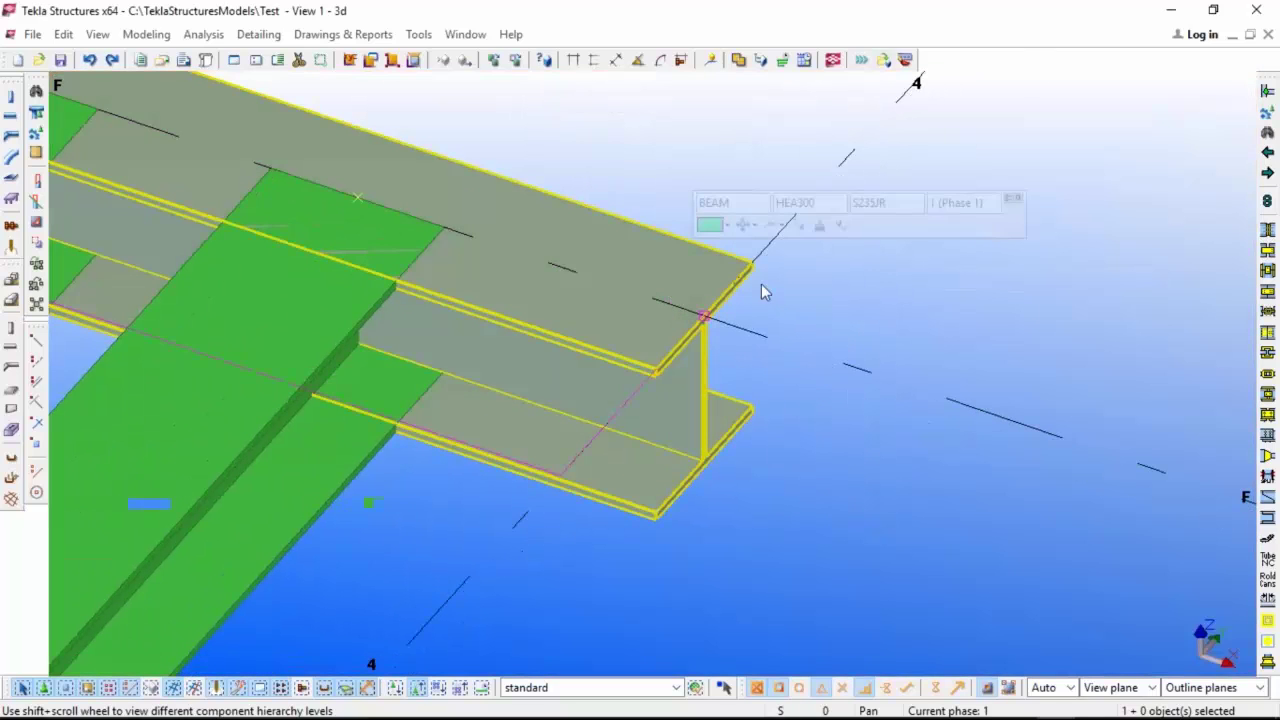
drag(1013, 198, 1130, 187)
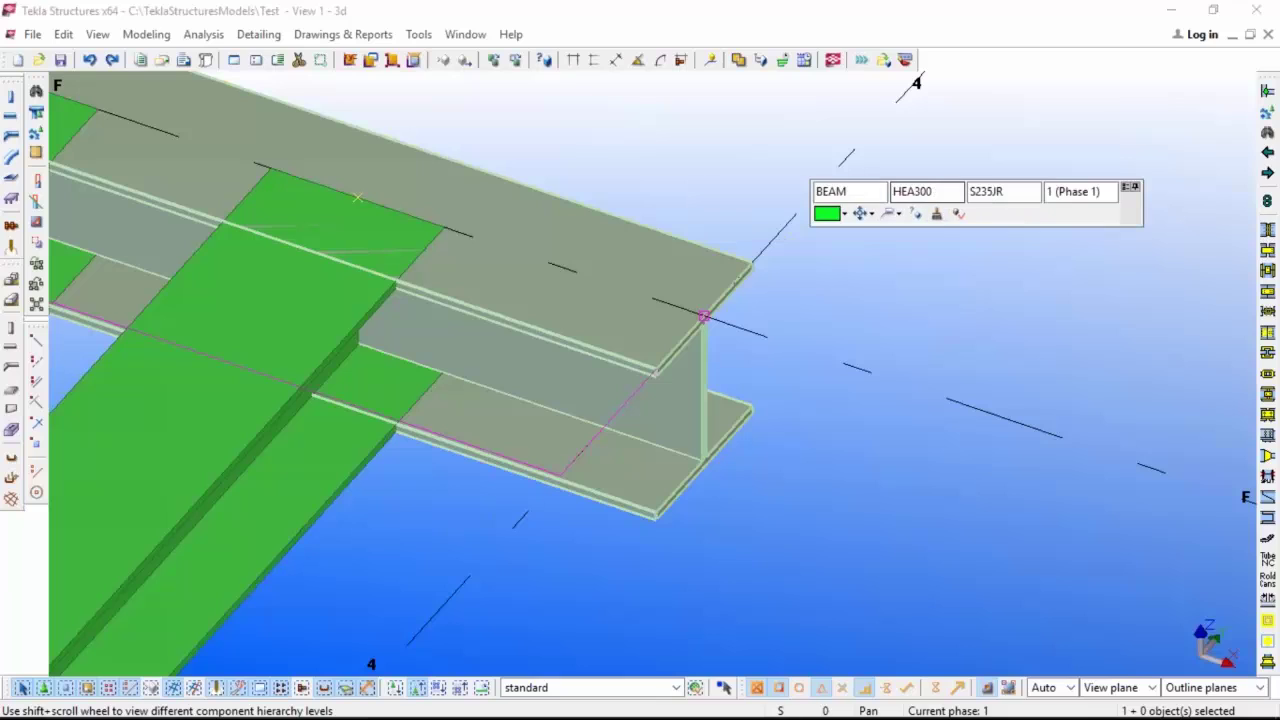
click(850, 192)
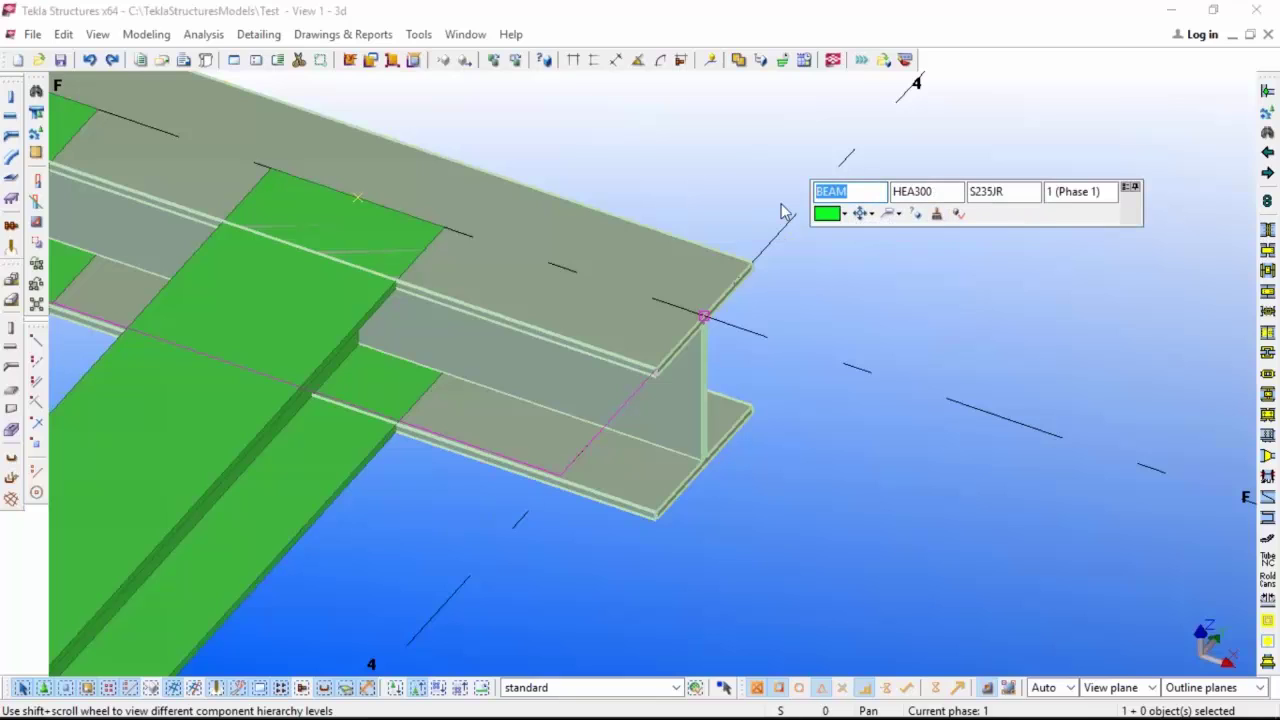
text(GIRDER)
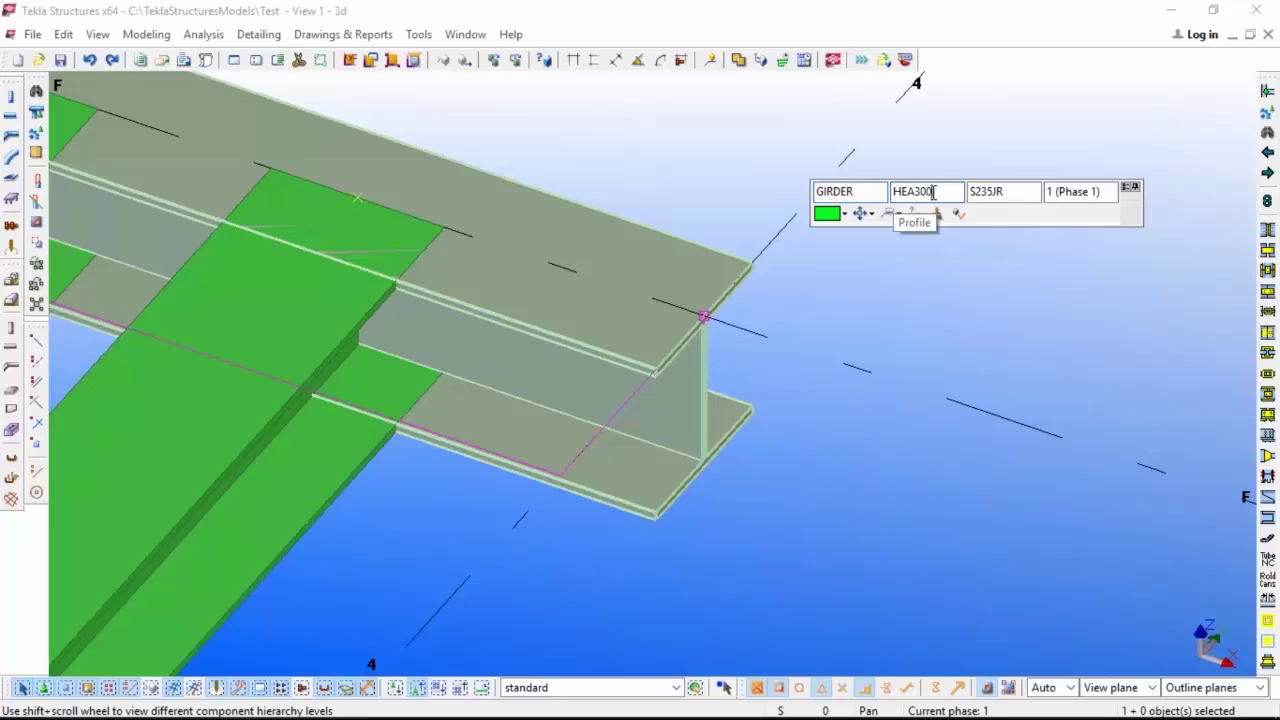
drag(920, 196, 908, 196)
text(A8)
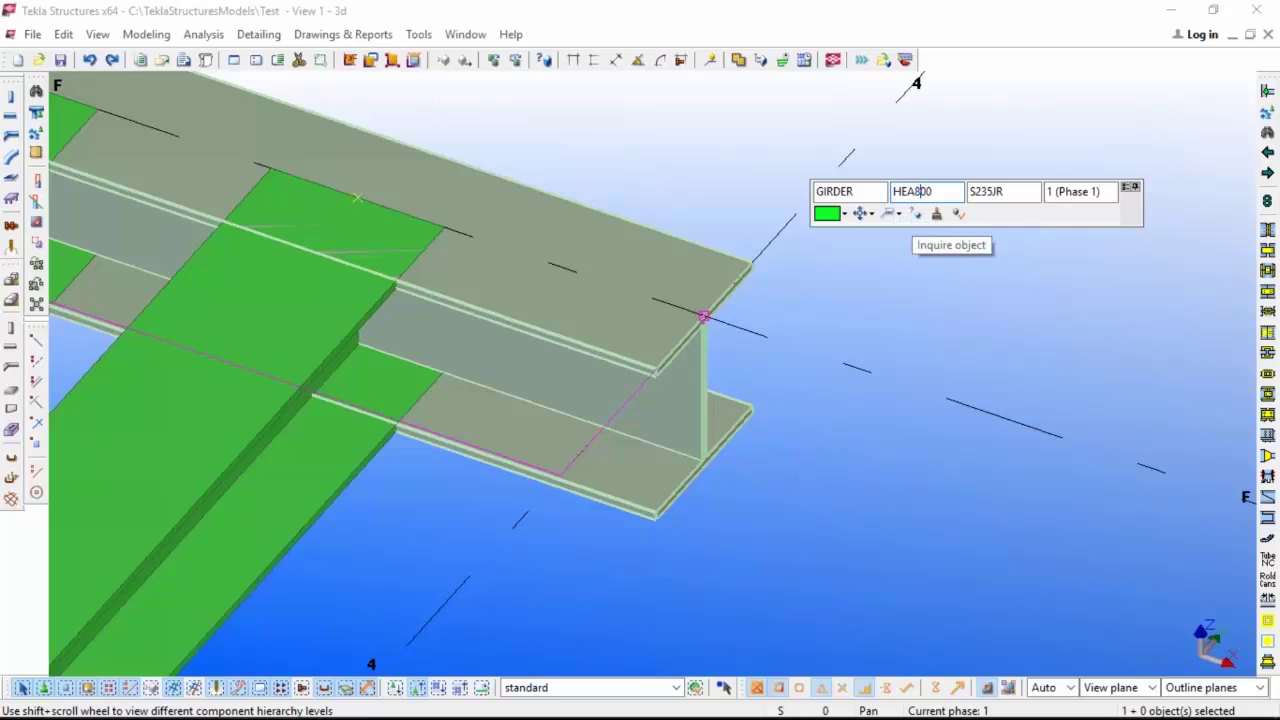
Change the girder's material from S235JR to S355 and colour it red.
click(1019, 191)
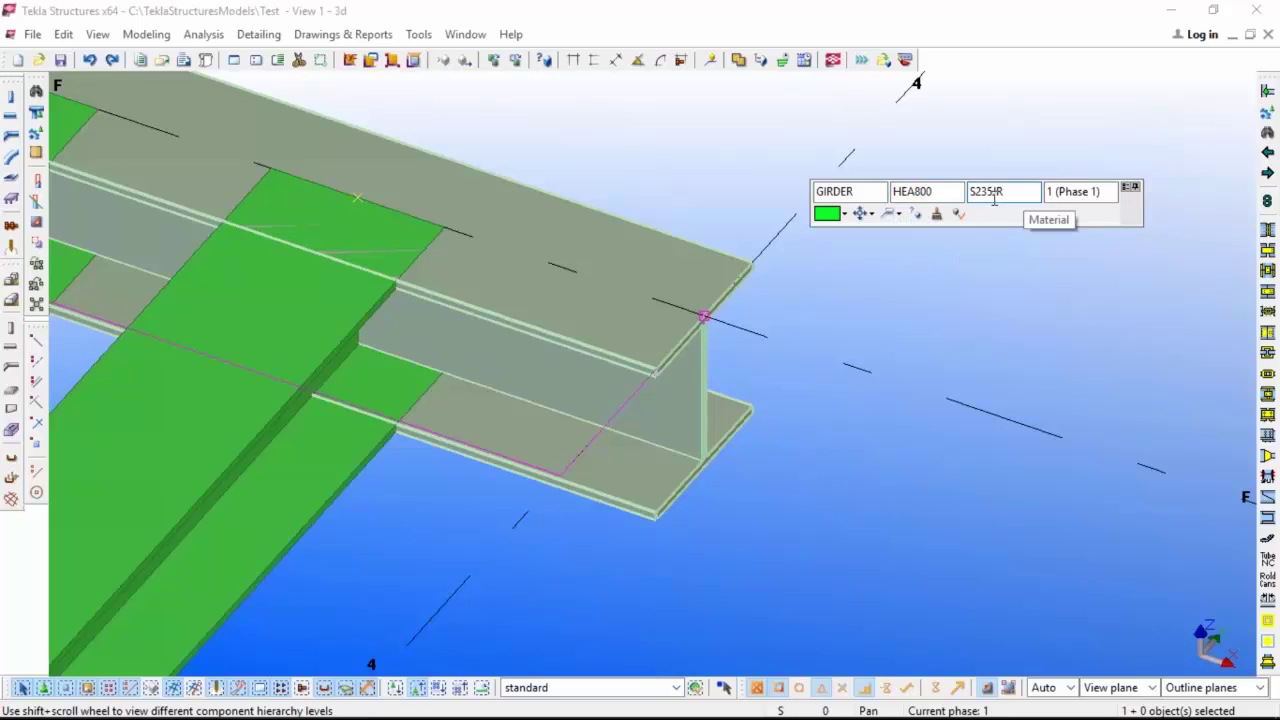
drag(1012, 191, 980, 205)
text(35)
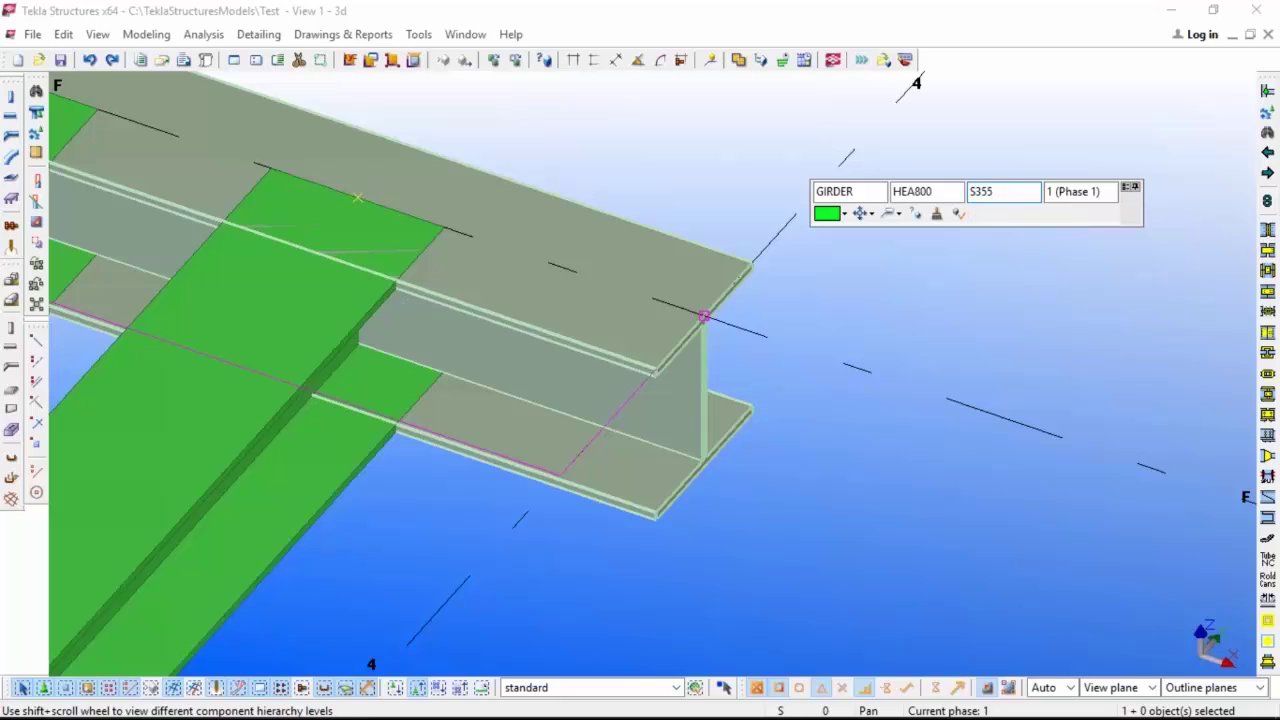
text(5)
click(845, 218)
click(833, 260)
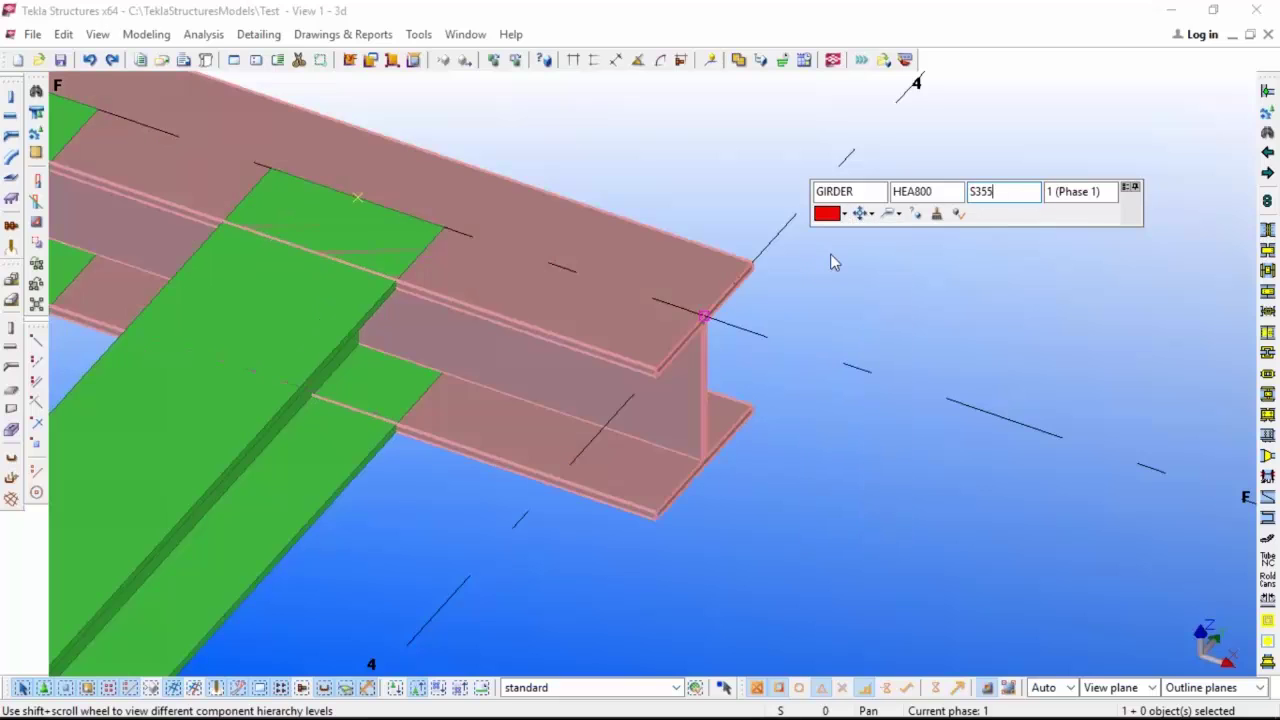
click(950, 296)
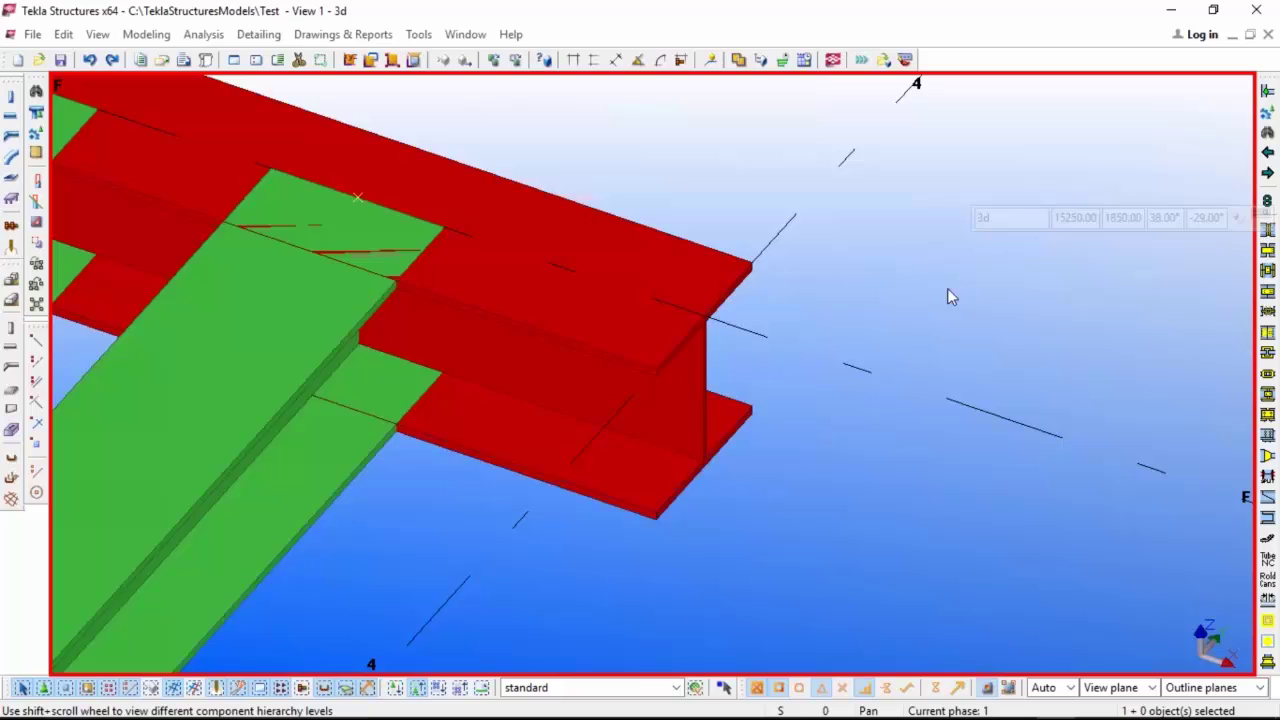
Select the HEA300 beam and turn its rotation dial to 90.00° in the mini toolbar.
click(603, 314)
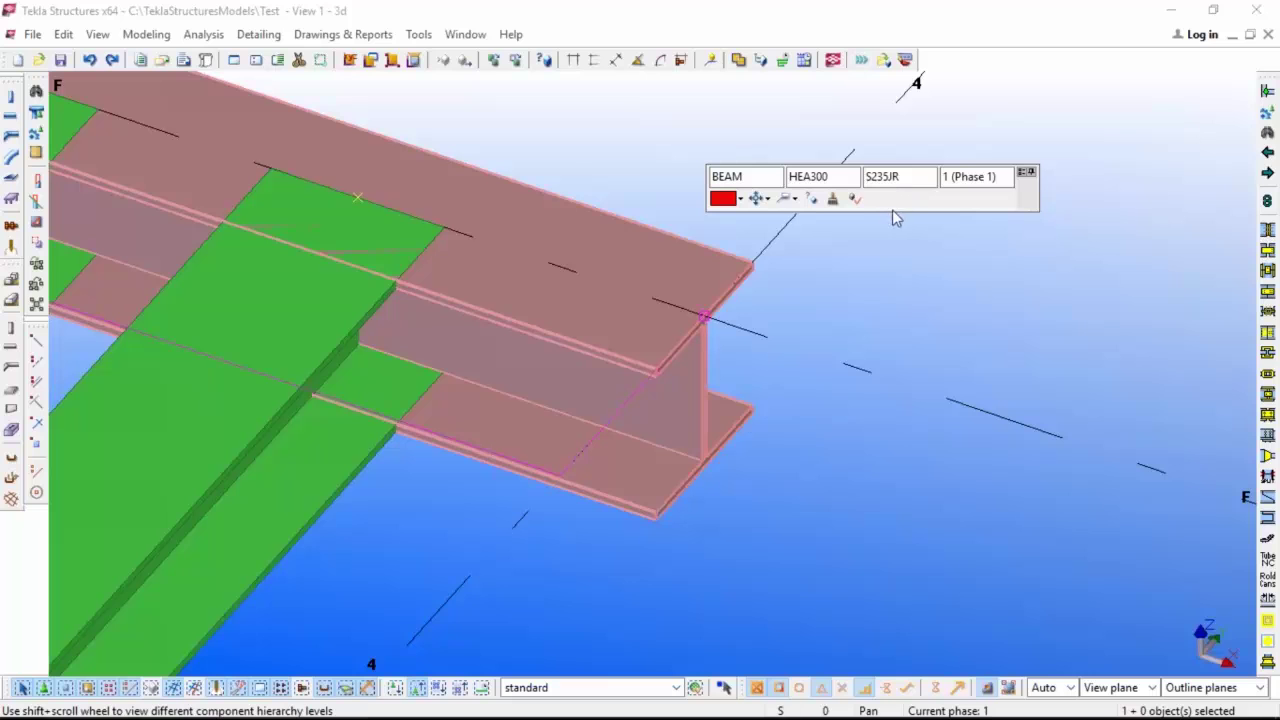
scroll(626, 287, up, 3)
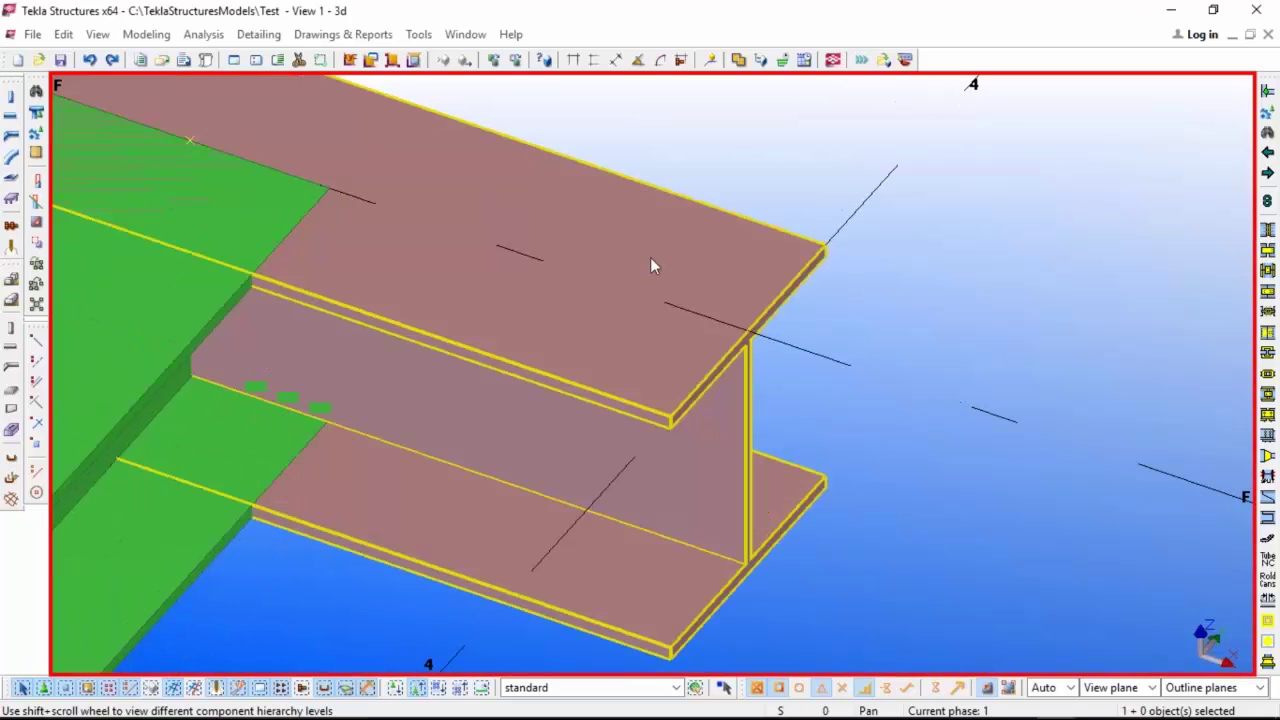
scroll(668, 257, down, 3)
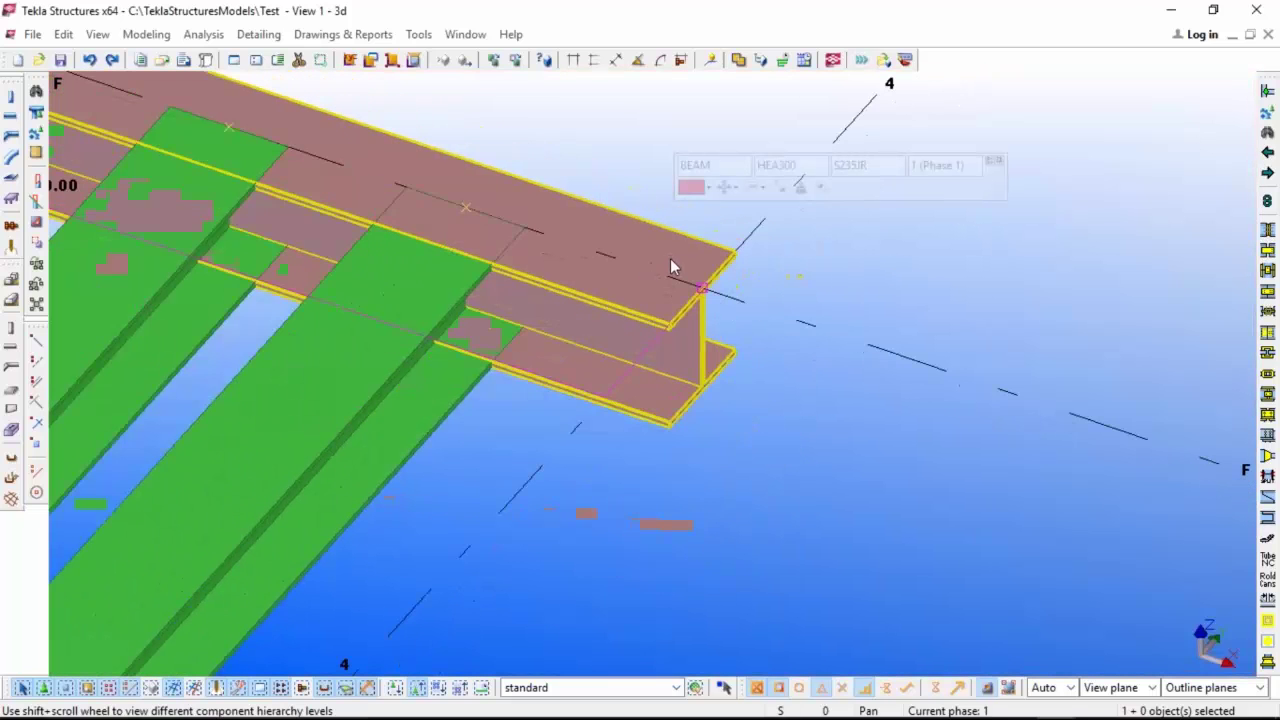
click(734, 188)
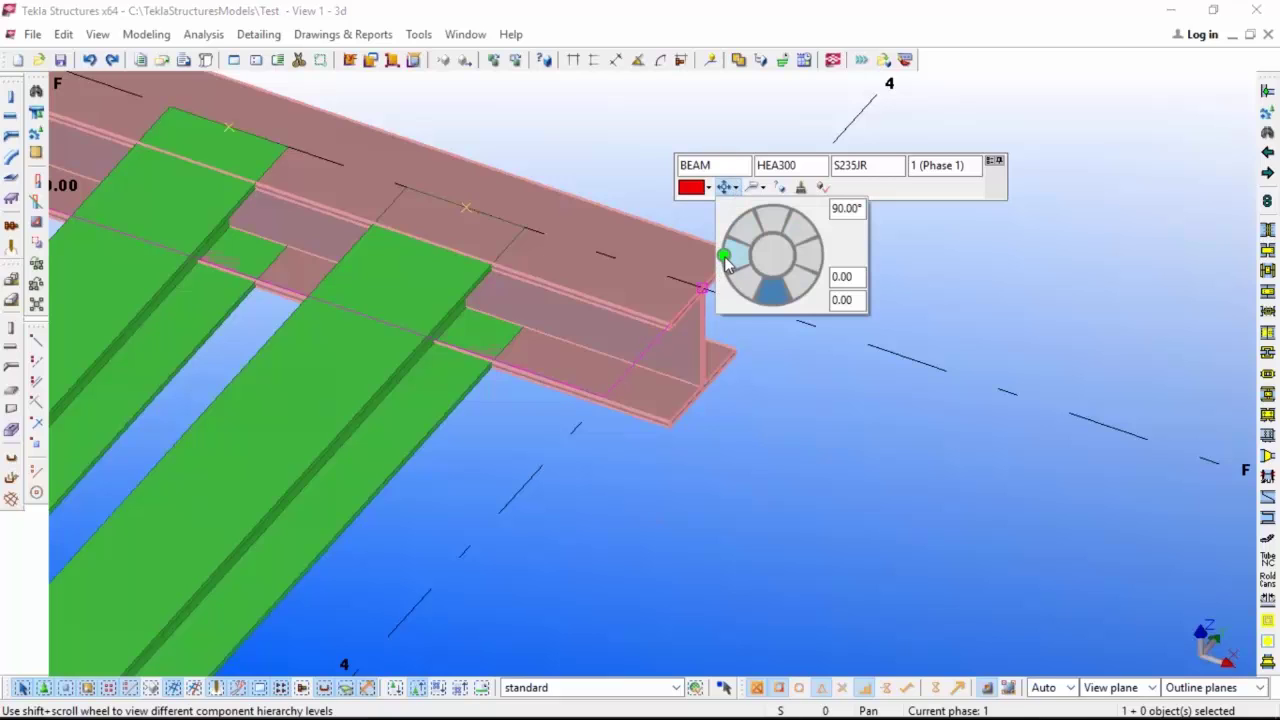
mouse_move(727, 259)
mouse_down()
mouse_move(758, 212)
mouse_move(812, 240)
mouse_move(816, 289)
mouse_move(789, 325)
mouse_move(749, 320)
mouse_move(734, 263)
mouse_move(748, 228)
mouse_move(783, 212)
mouse_move(812, 232)
mouse_move(810, 260)
mouse_move(736, 262)
mouse_move(752, 290)
mouse_move(736, 256)
mouse_move(752, 212)
mouse_move(789, 210)
mouse_move(814, 278)
mouse_move(778, 314)
mouse_move(732, 282)
mouse_move(722, 256)
mouse_up()
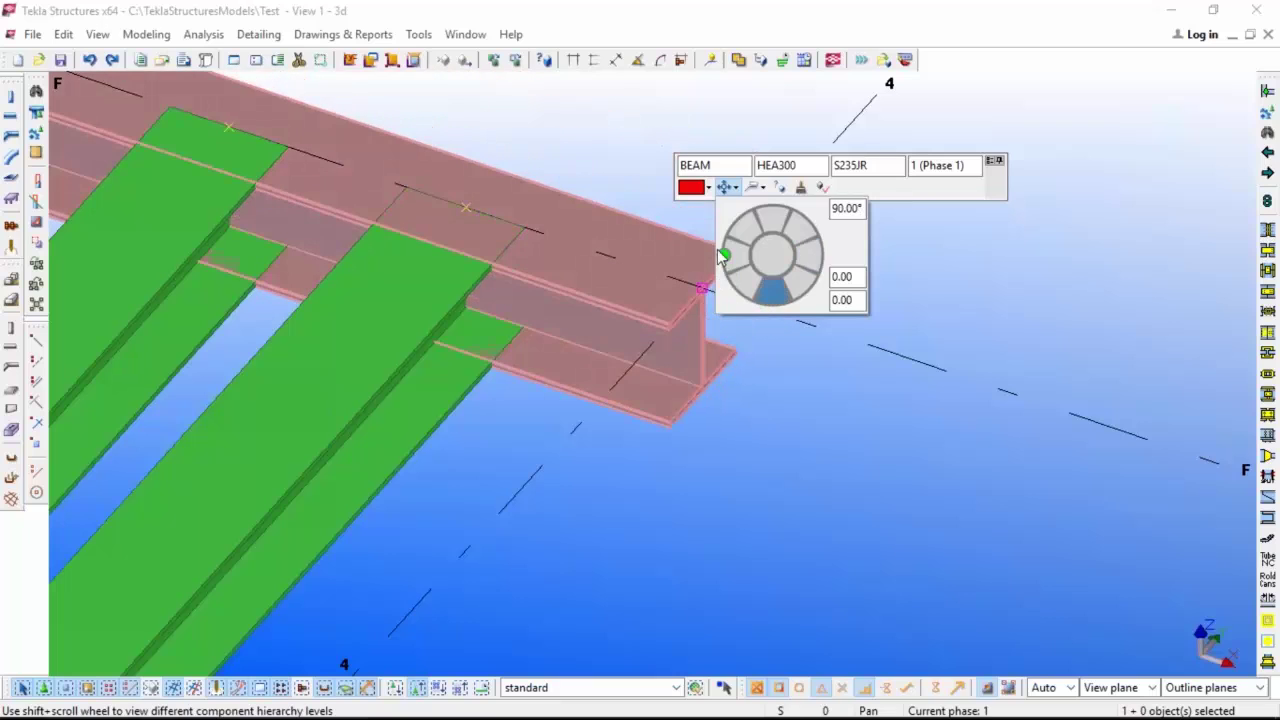
Open the beam's full properties and apply a Back rotation on the Position settings.
double_click(569, 268)
click(620, 180)
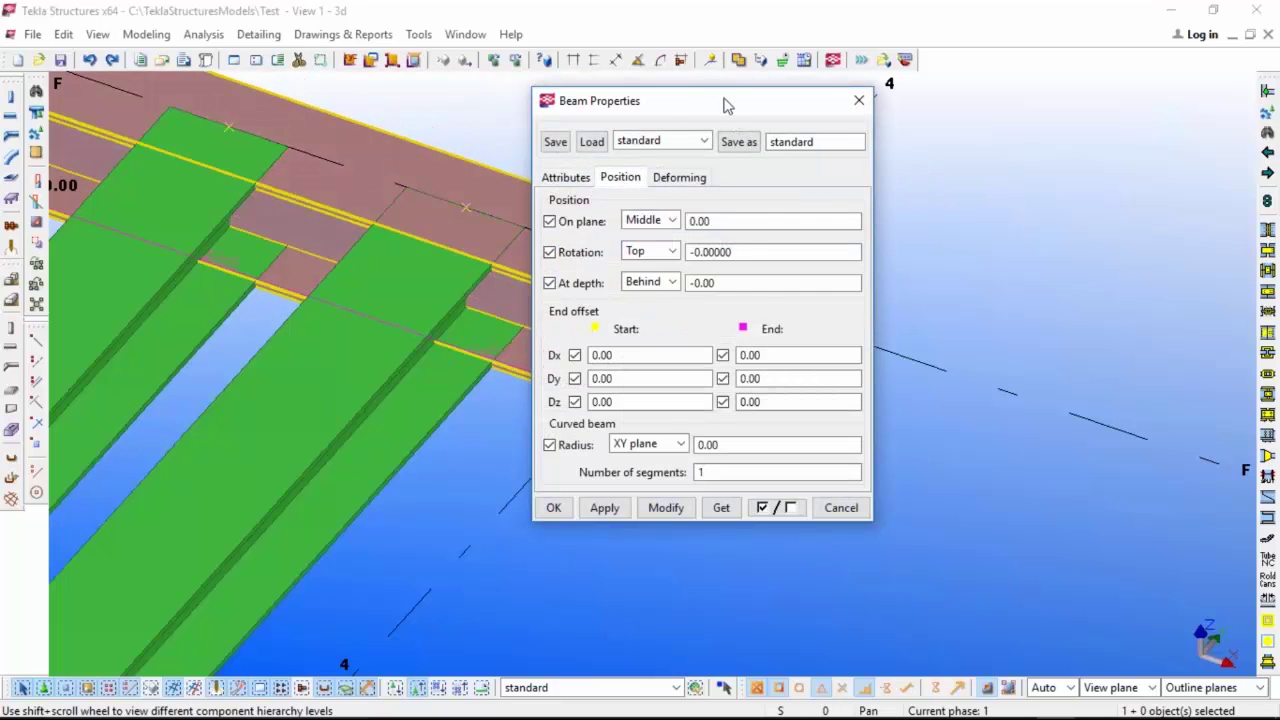
drag(721, 105, 1057, 96)
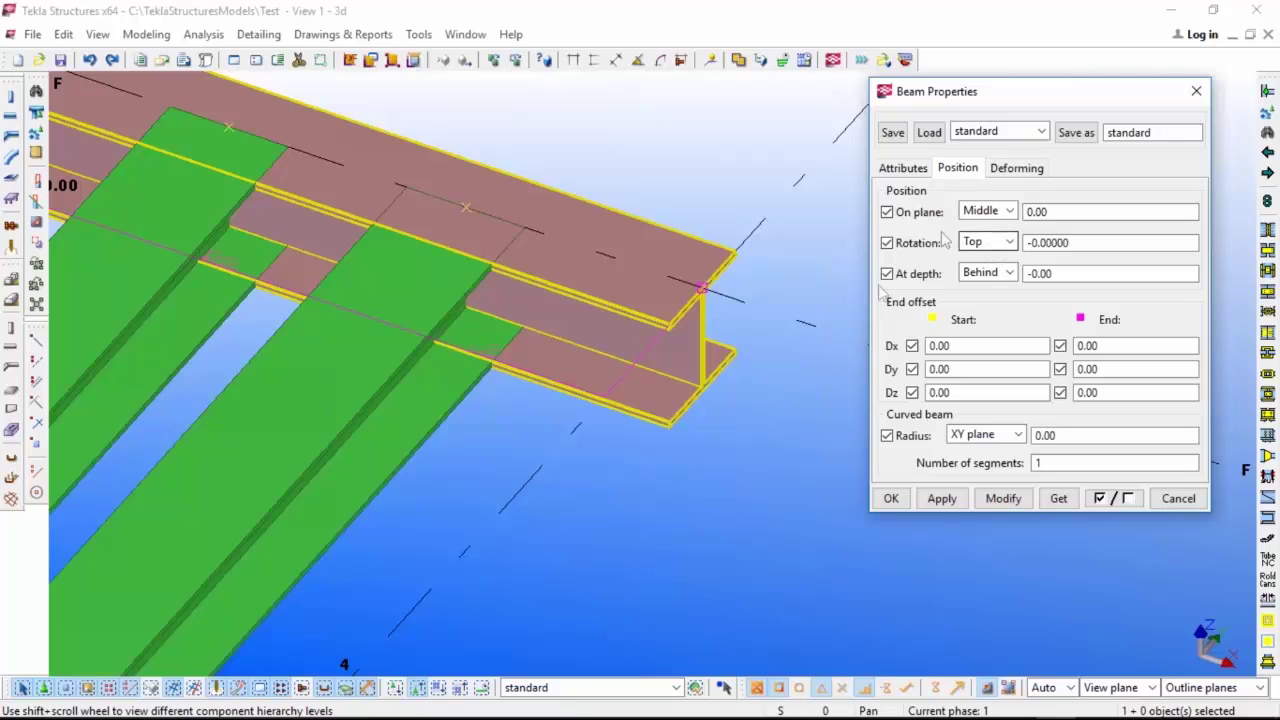
click(987, 250)
click(973, 292)
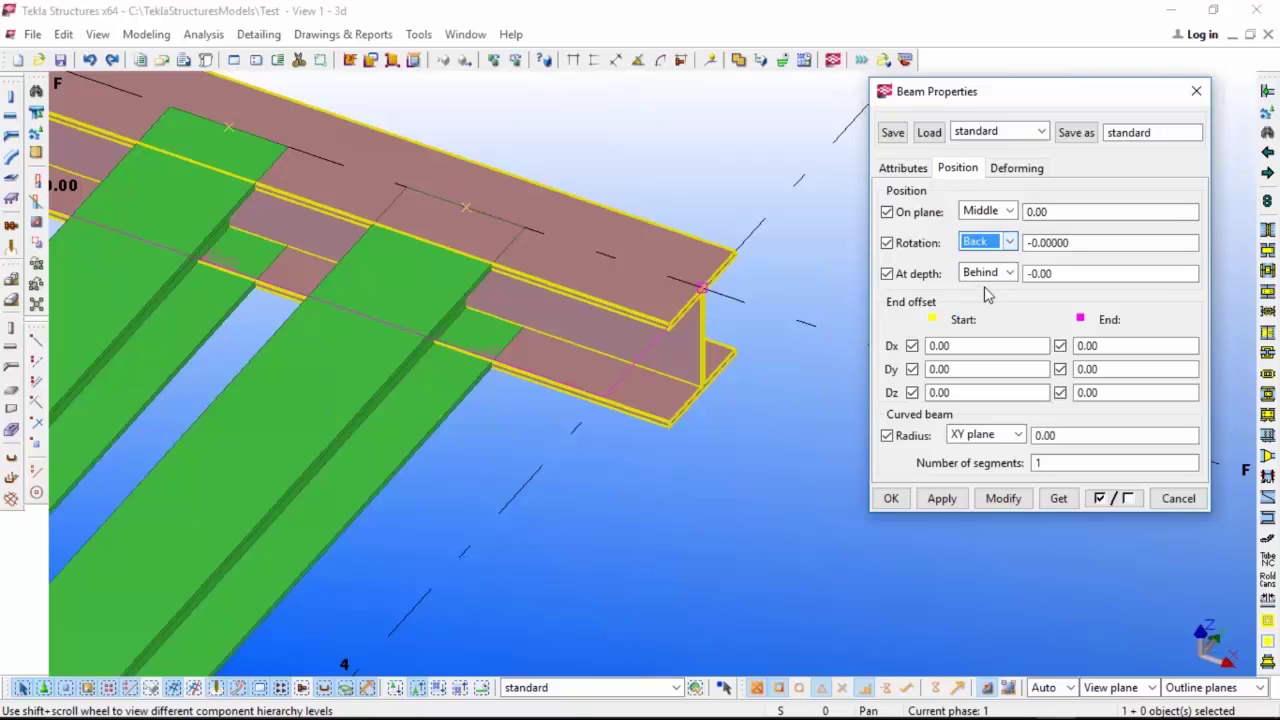
click(1003, 498)
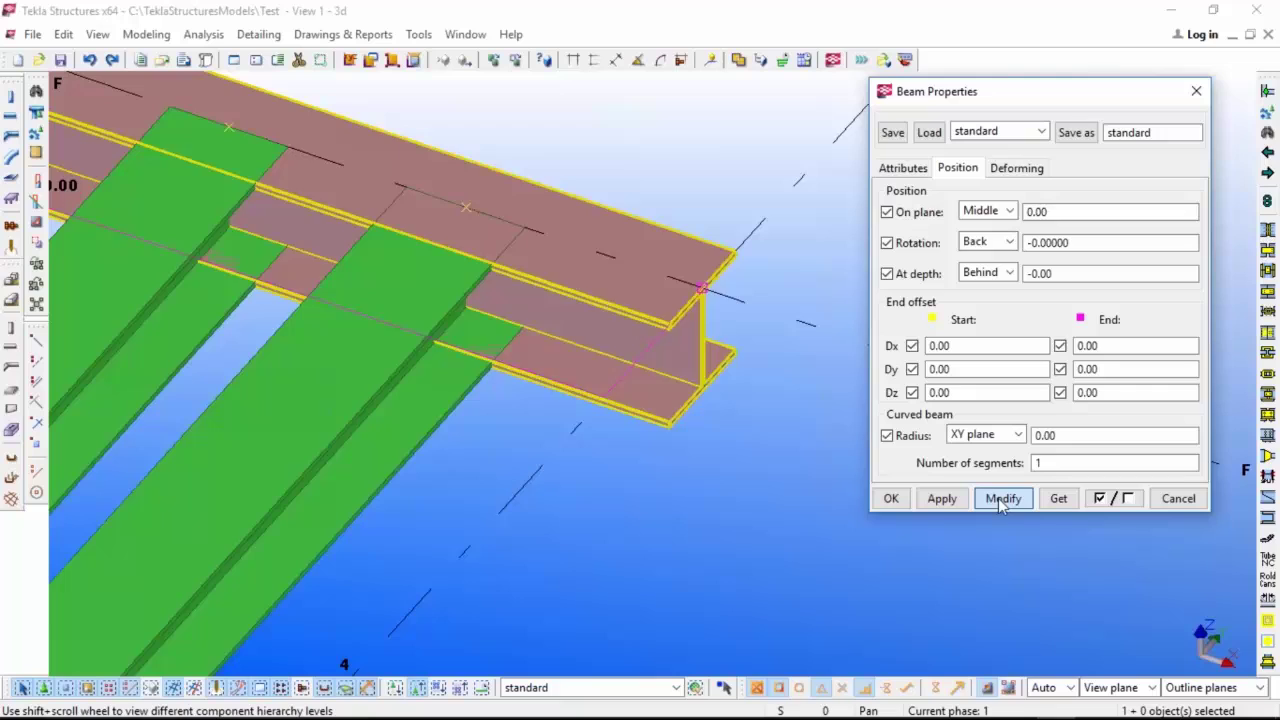
Change the rotation to Below, apply it, and close the properties window.
click(985, 243)
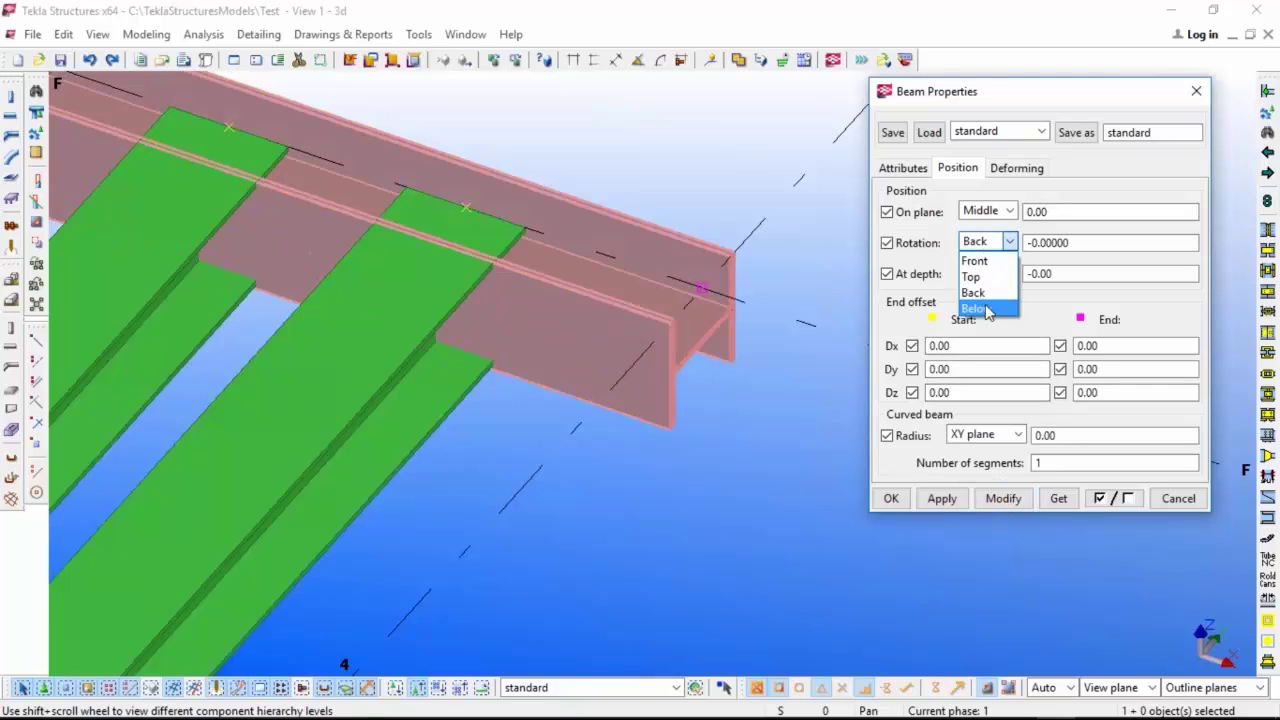
click(975, 308)
click(1005, 498)
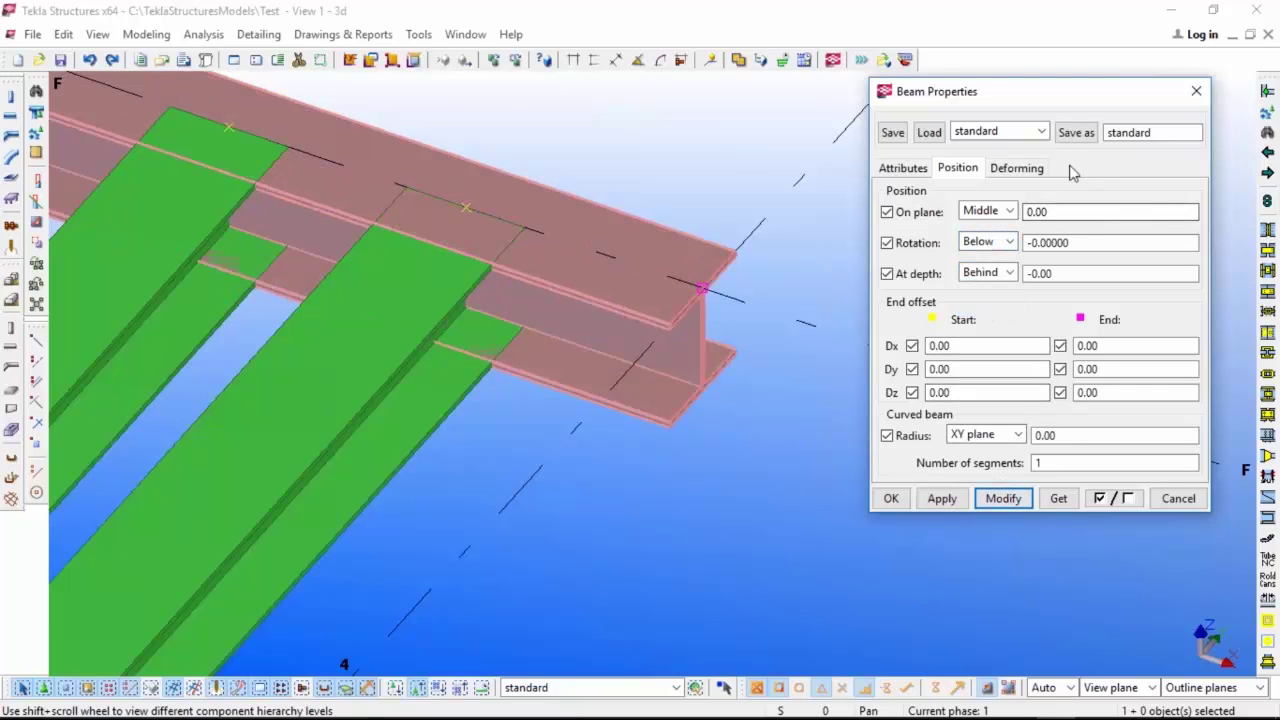
click(1196, 91)
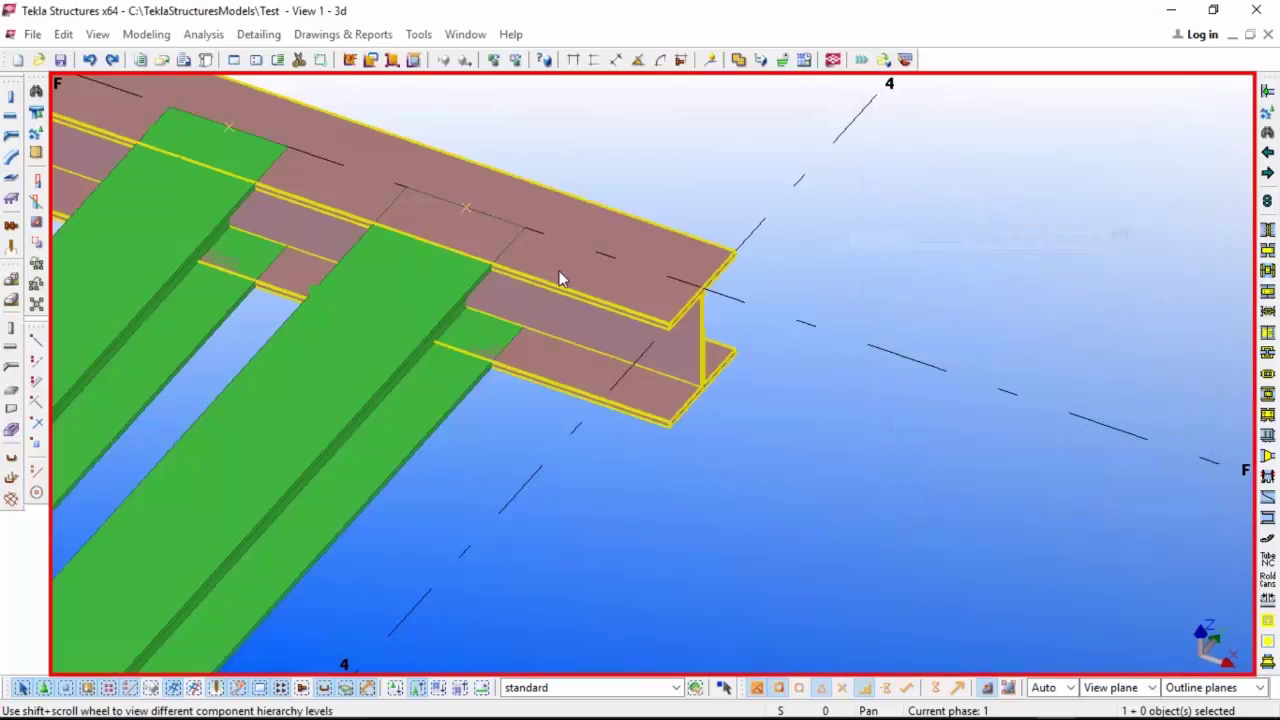
click(560, 277)
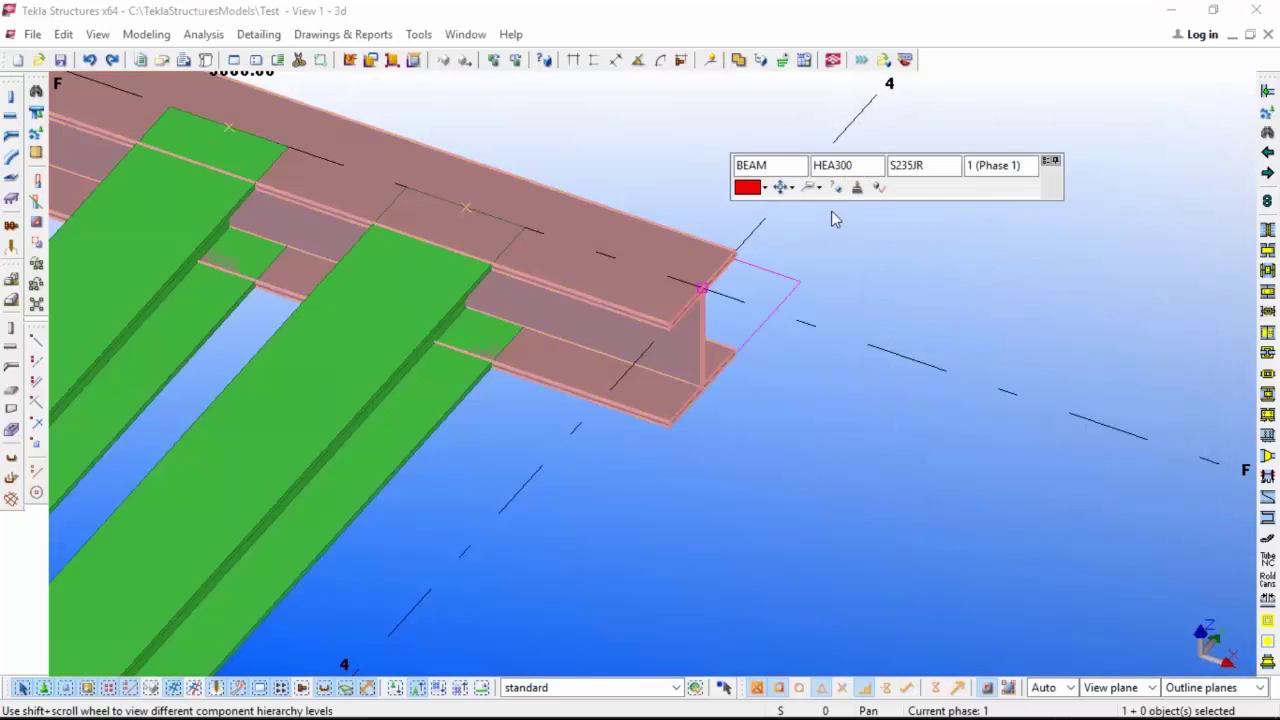
click(782, 187)
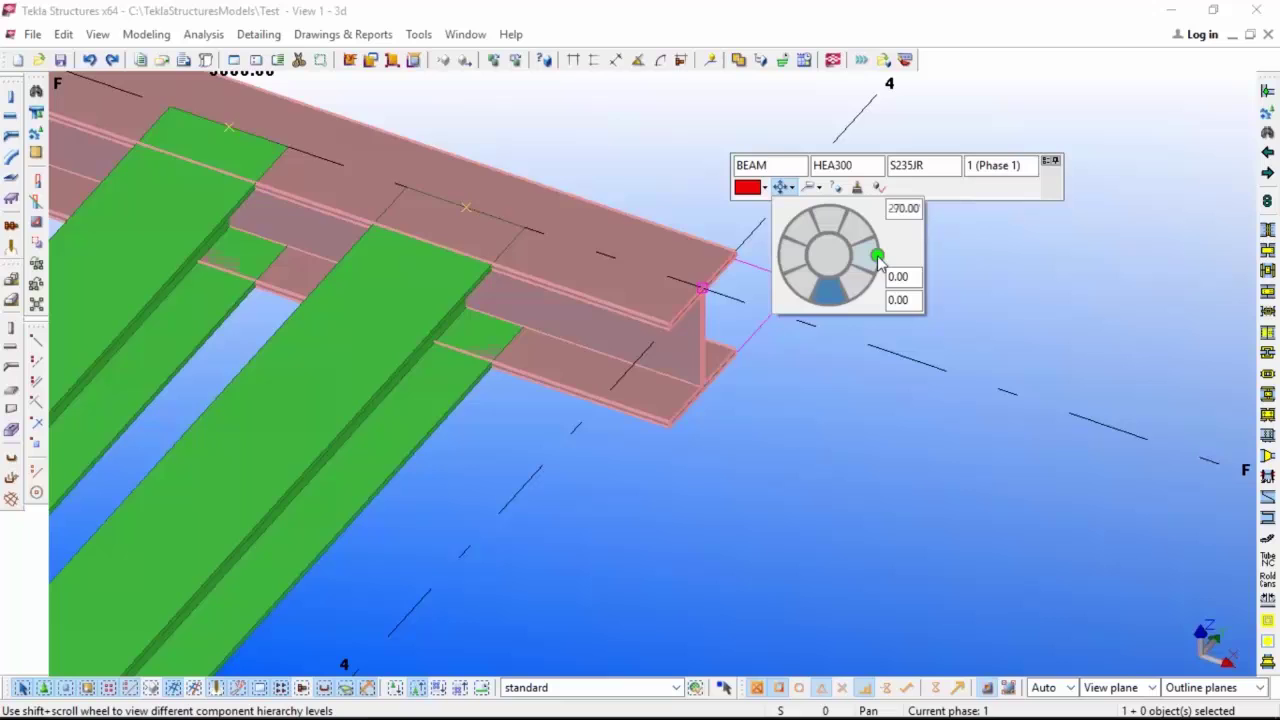
click(828, 225)
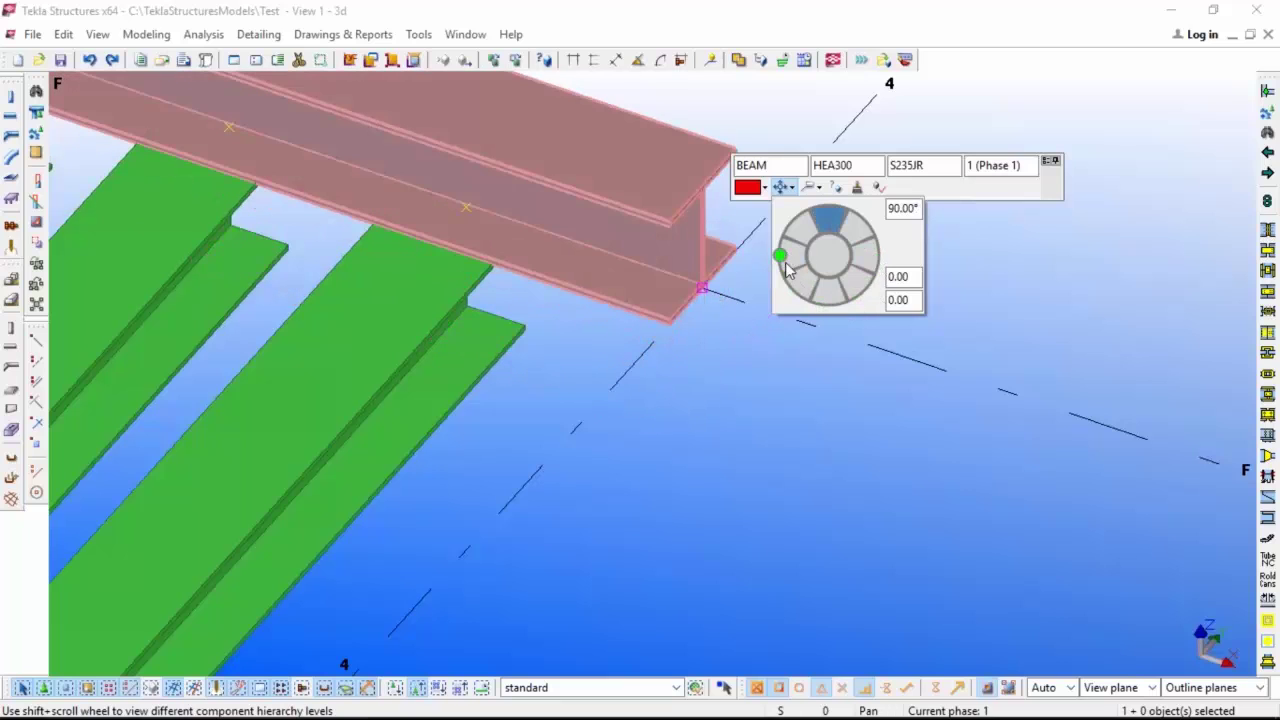
click(828, 290)
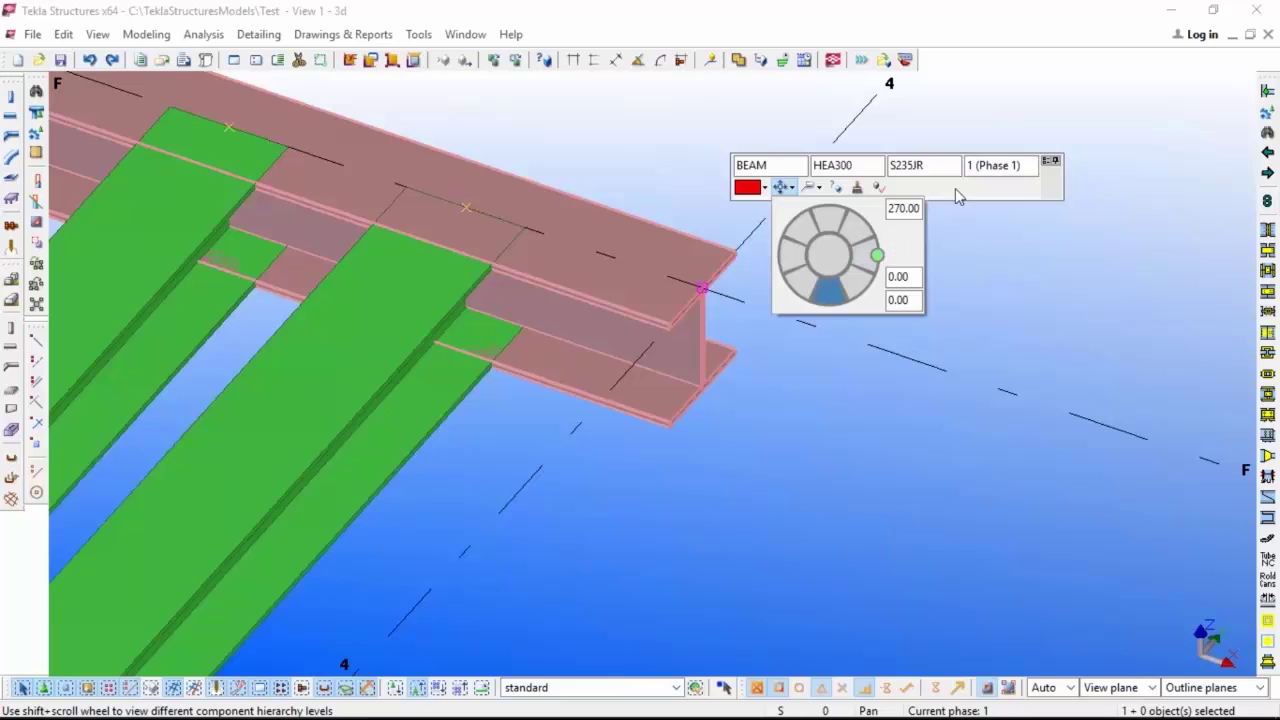
mouse_move(816, 195)
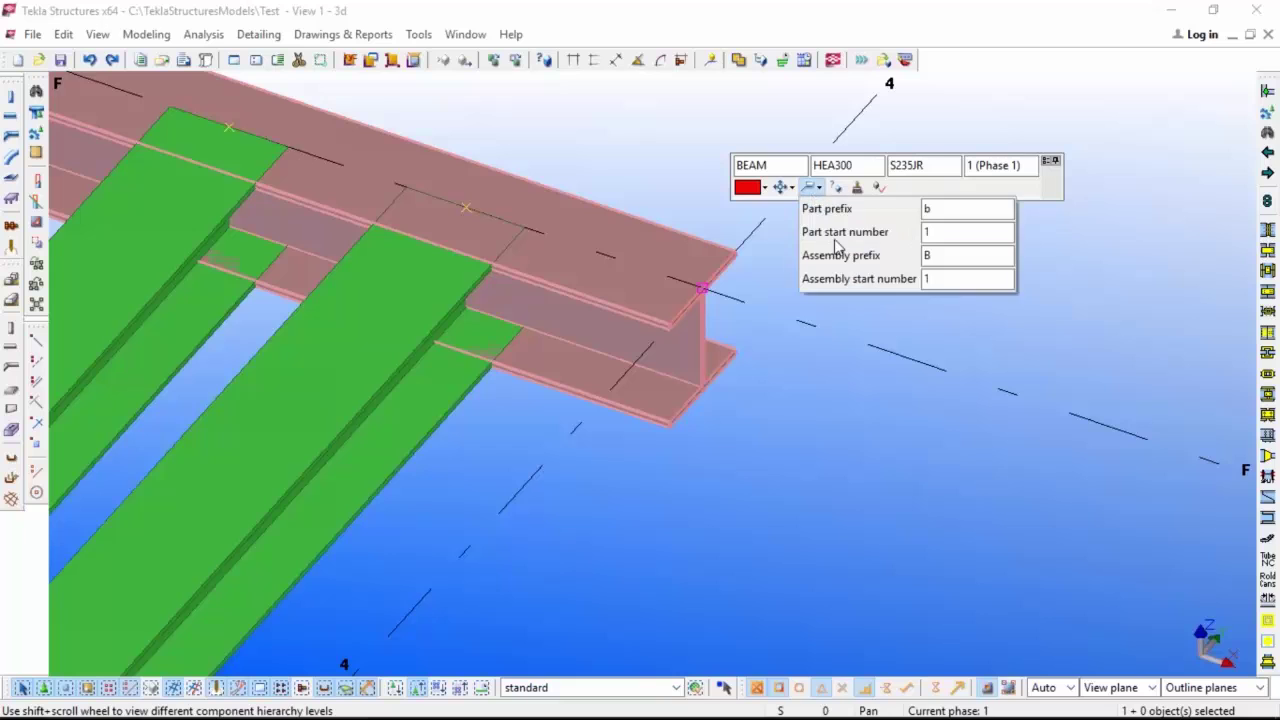
Set the HEA300 beam's part start number to 100 with prefix b, then reselect the beam.
double_click(600, 300)
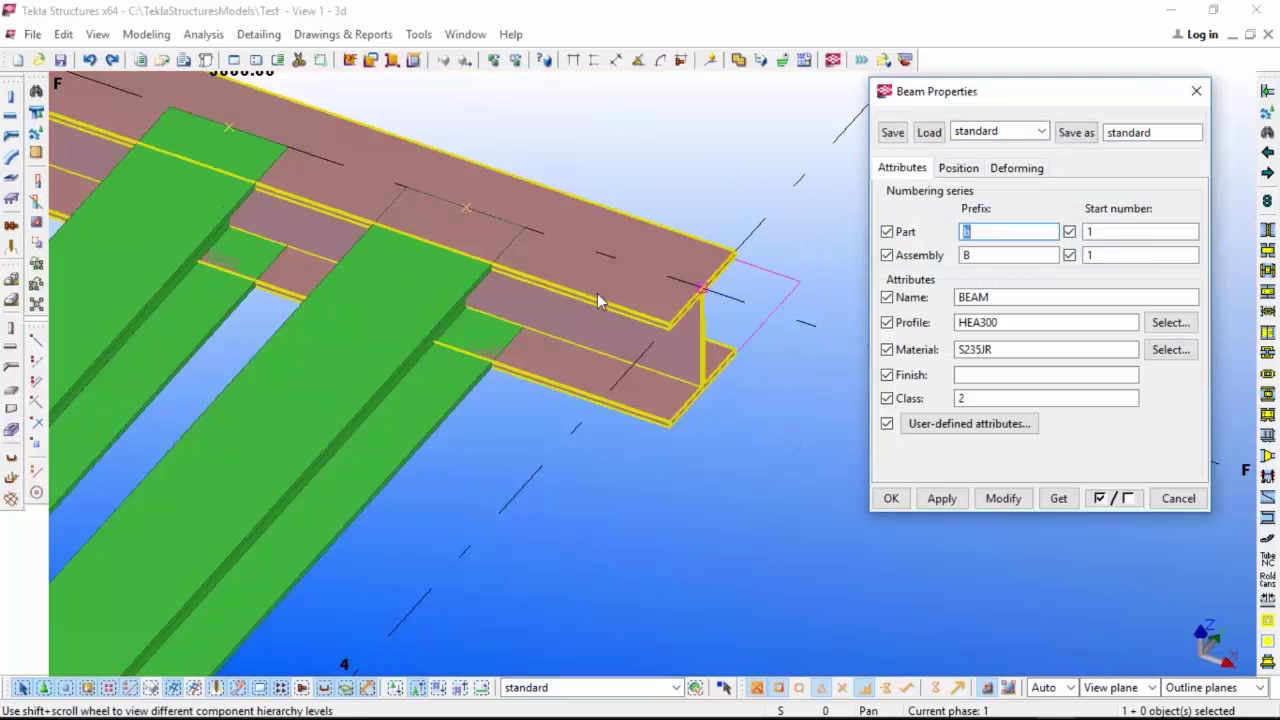
double_click(968, 256)
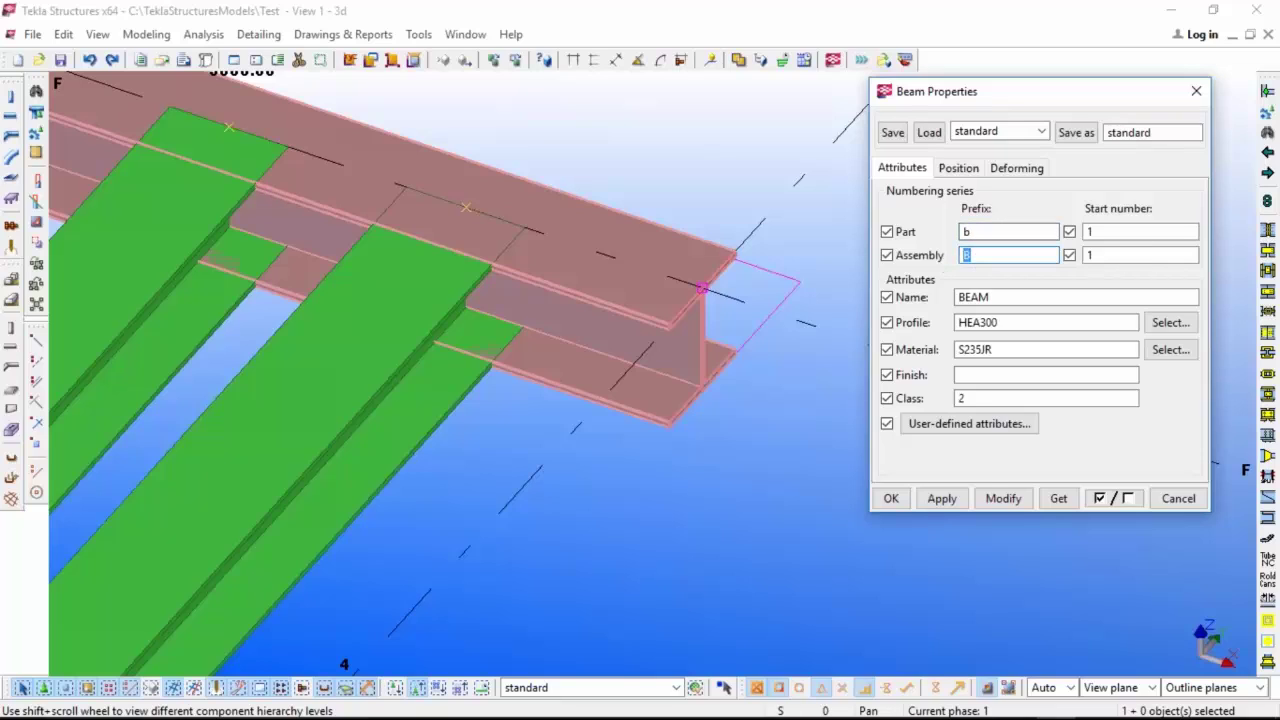
click(1113, 254)
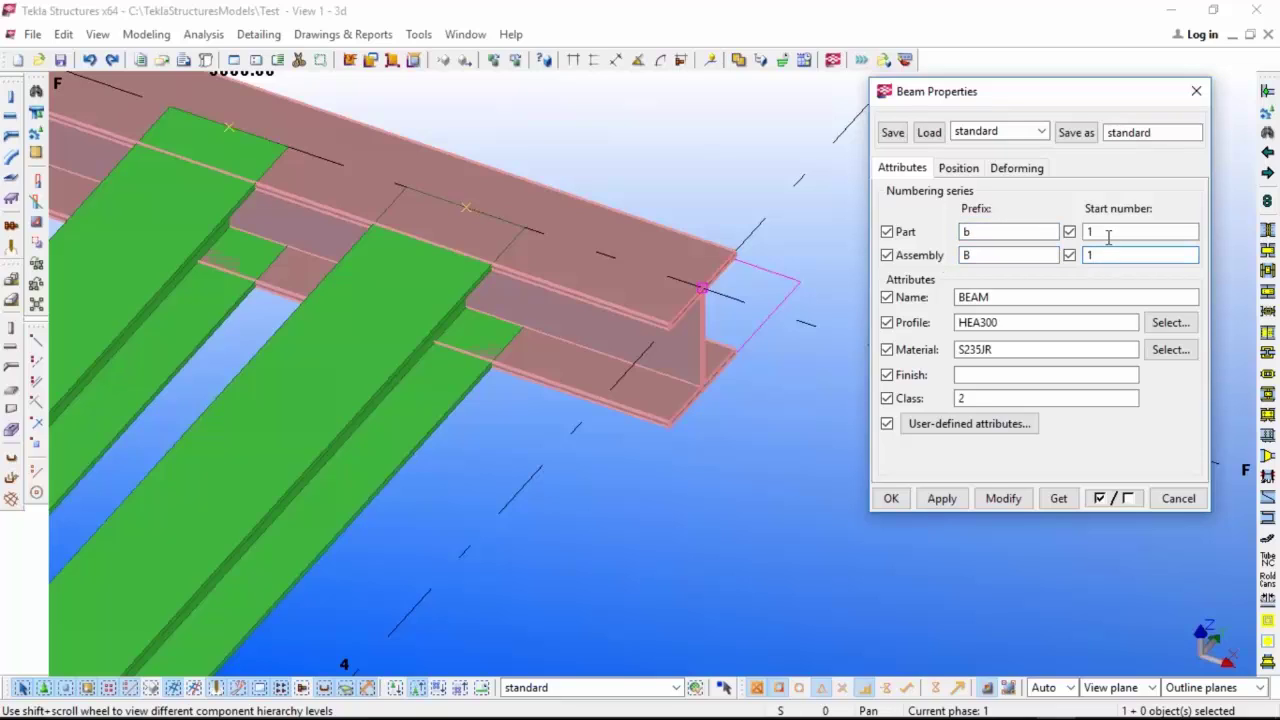
click(1108, 234)
text(1)
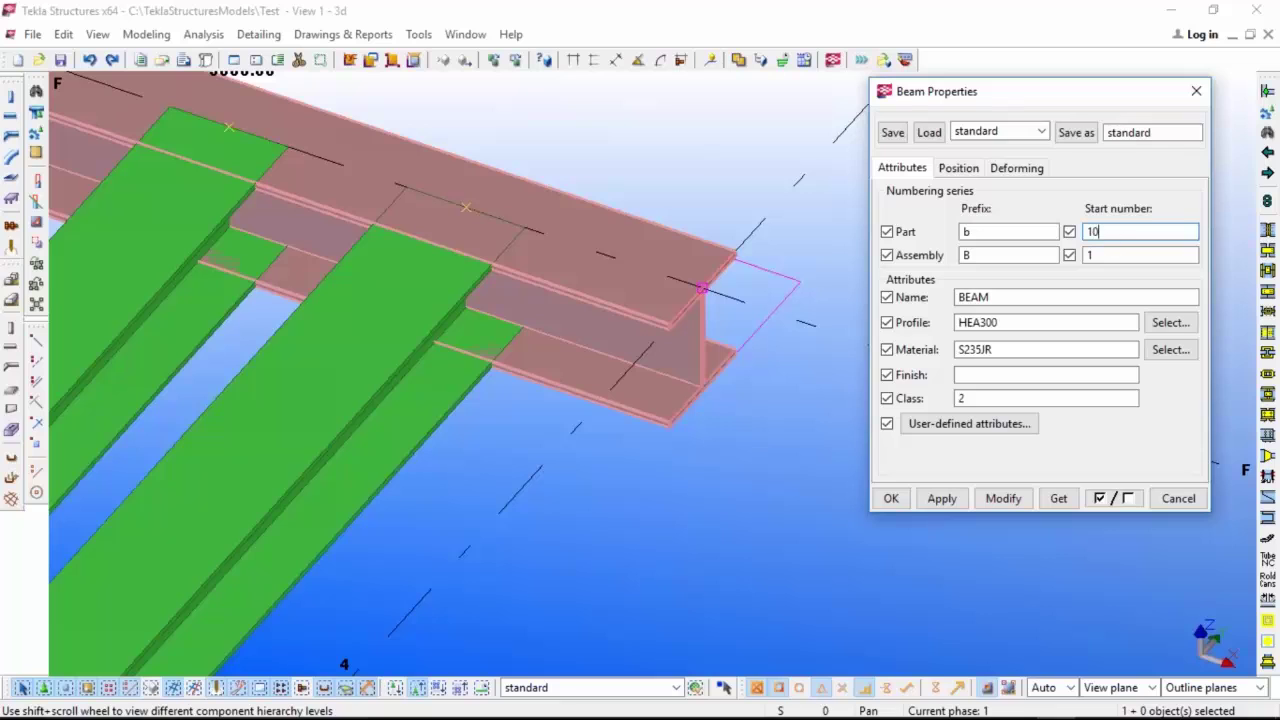
text(0)
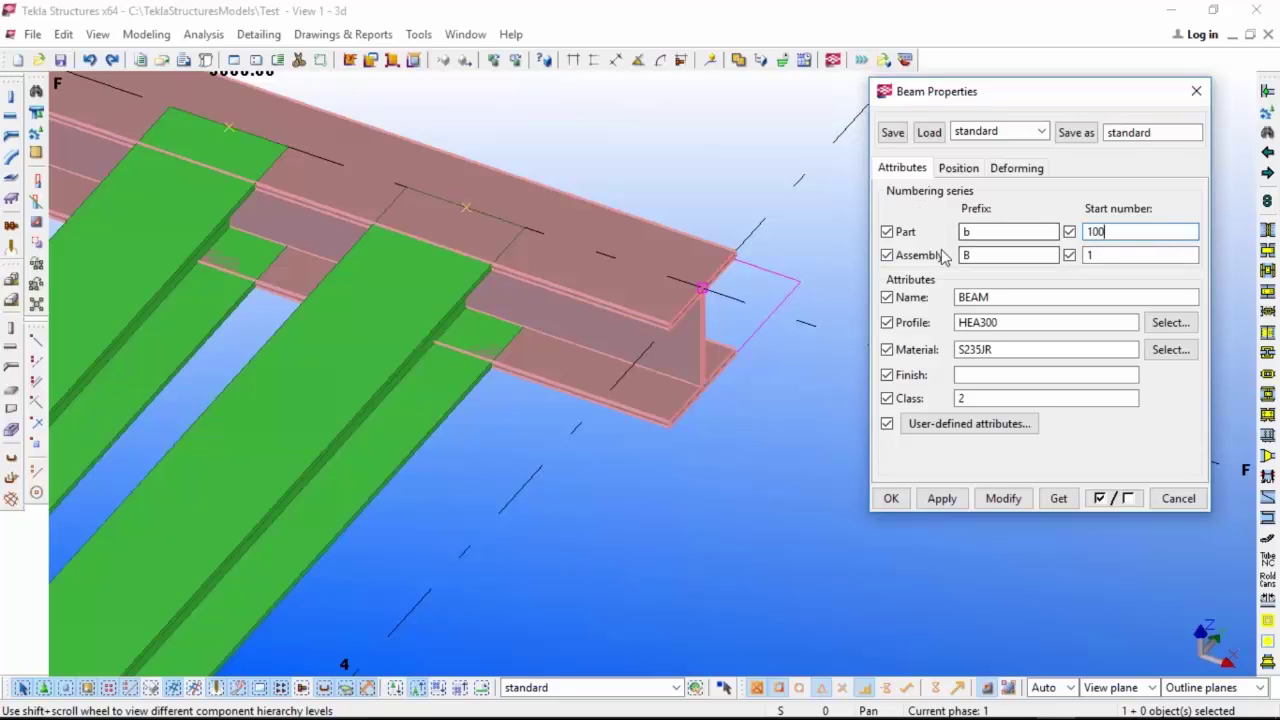
key(Return)
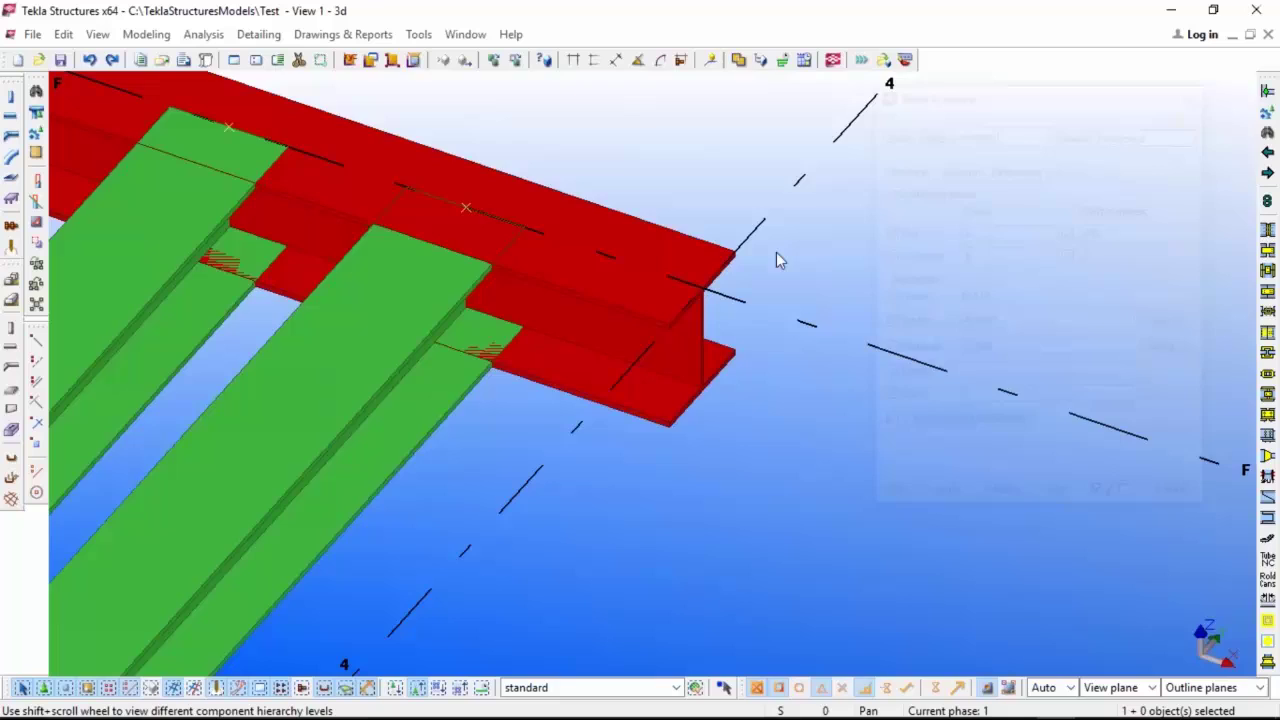
click(649, 258)
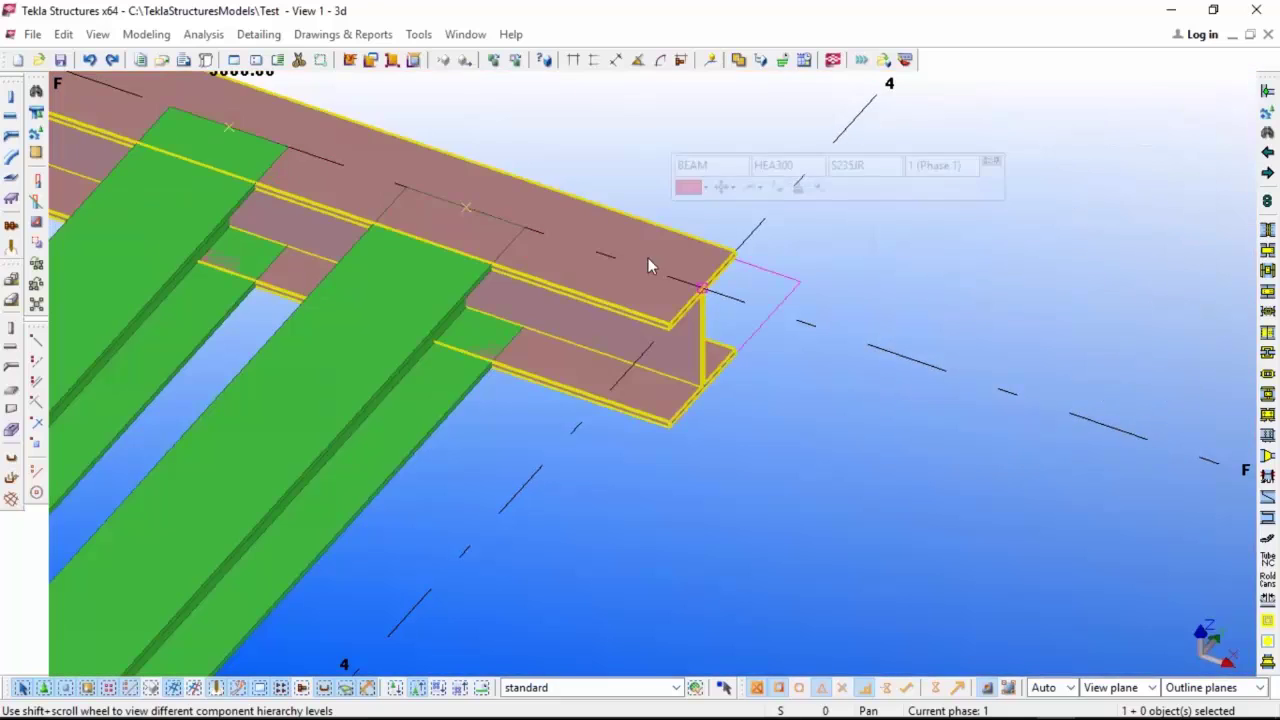
Inquire the beam to view its report (Id 115, type 7, Grid), then close the report.
click(760, 188)
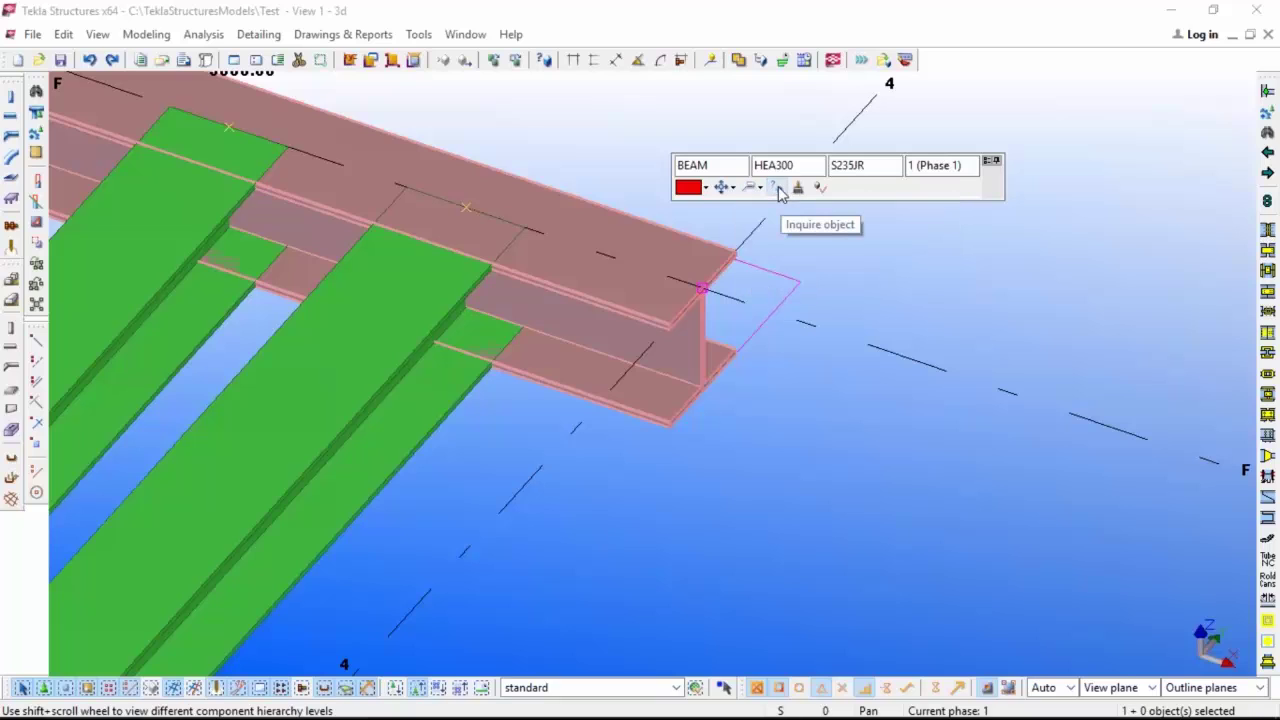
click(781, 193)
click(566, 246)
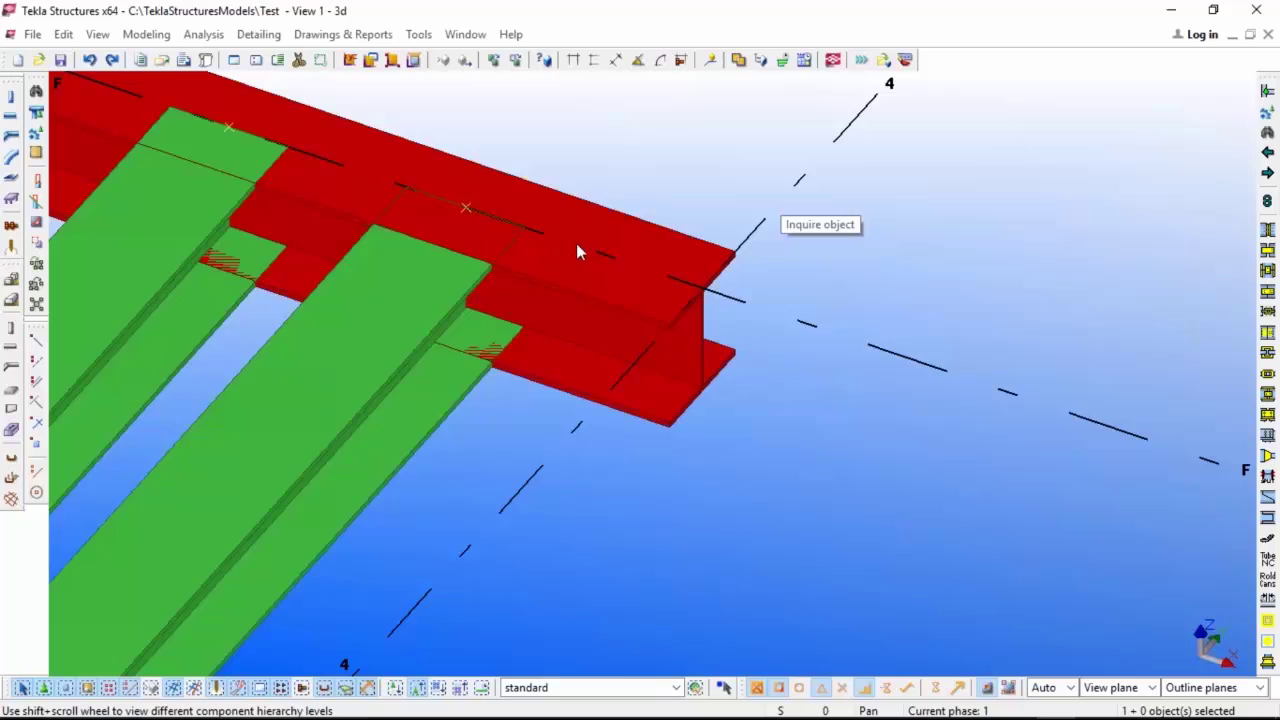
click(576, 251)
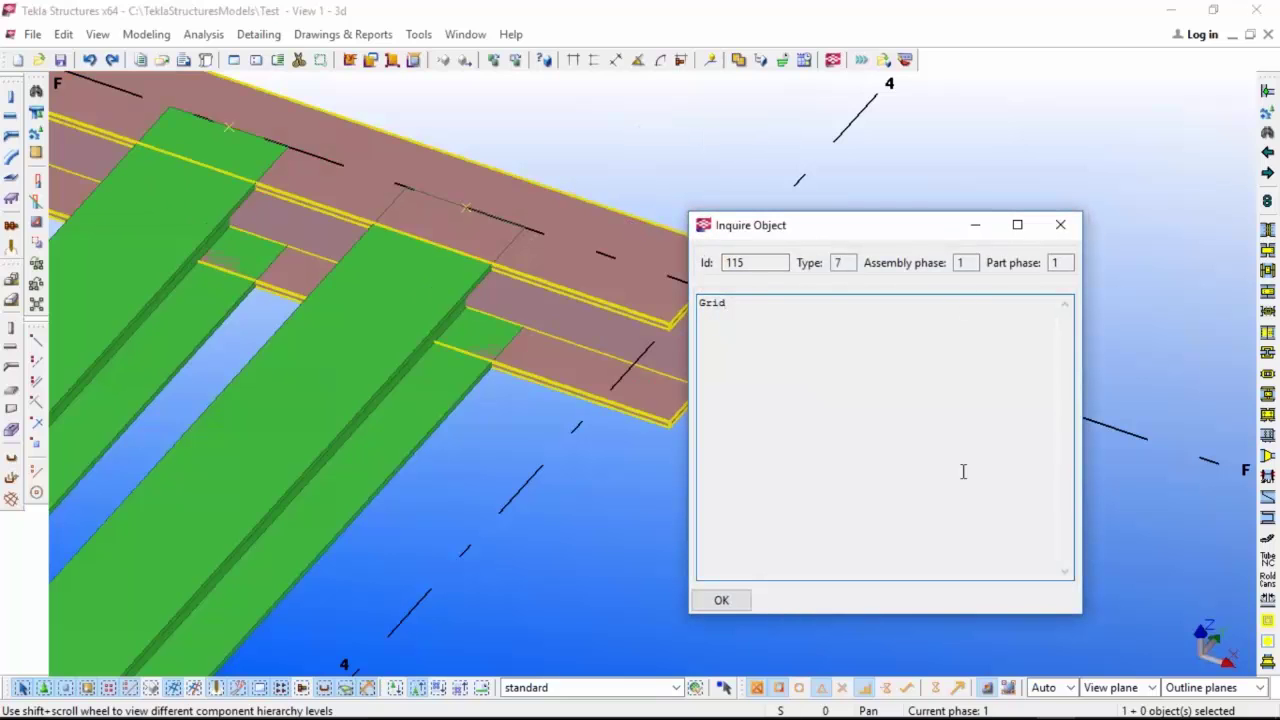
scroll(380, 303, down, 3)
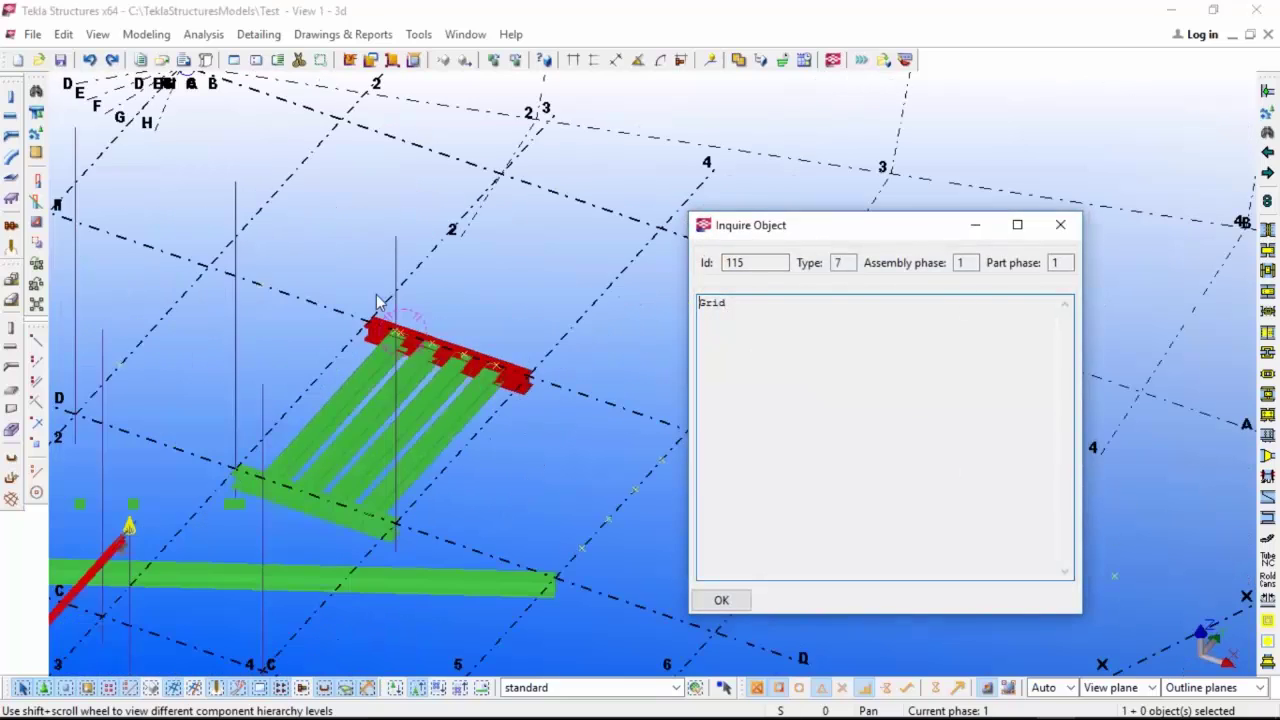
scroll(509, 361, up, 3)
scroll(513, 368, down, 2)
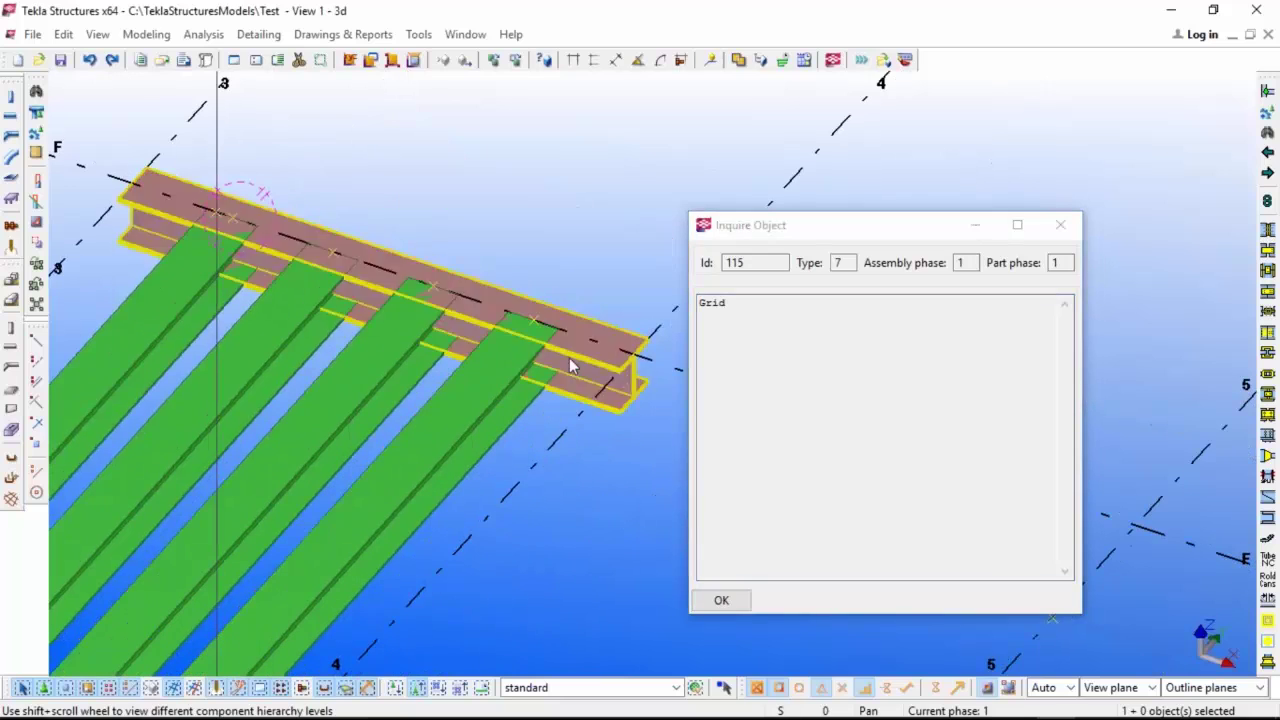
click(1058, 228)
Change the red top girder's profile to HEA900 from the mini toolbar.
scroll(620, 371, up, 2)
click(620, 340)
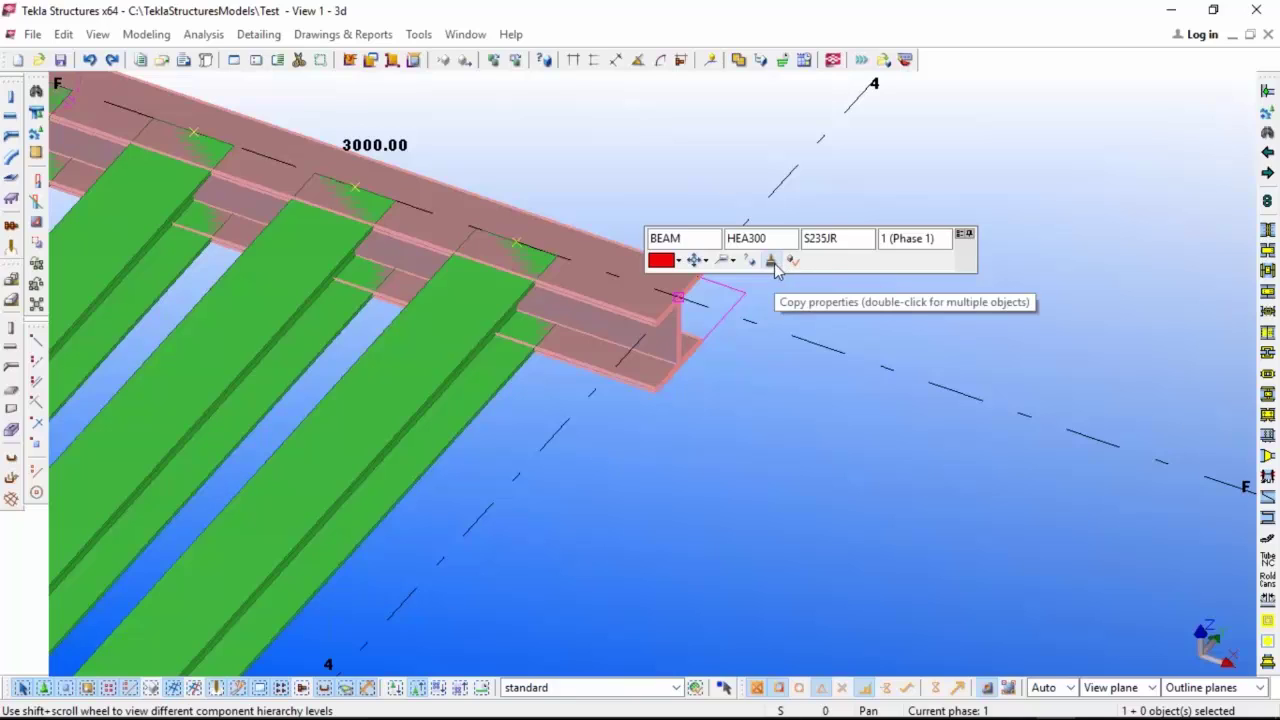
scroll(557, 366, down, 3)
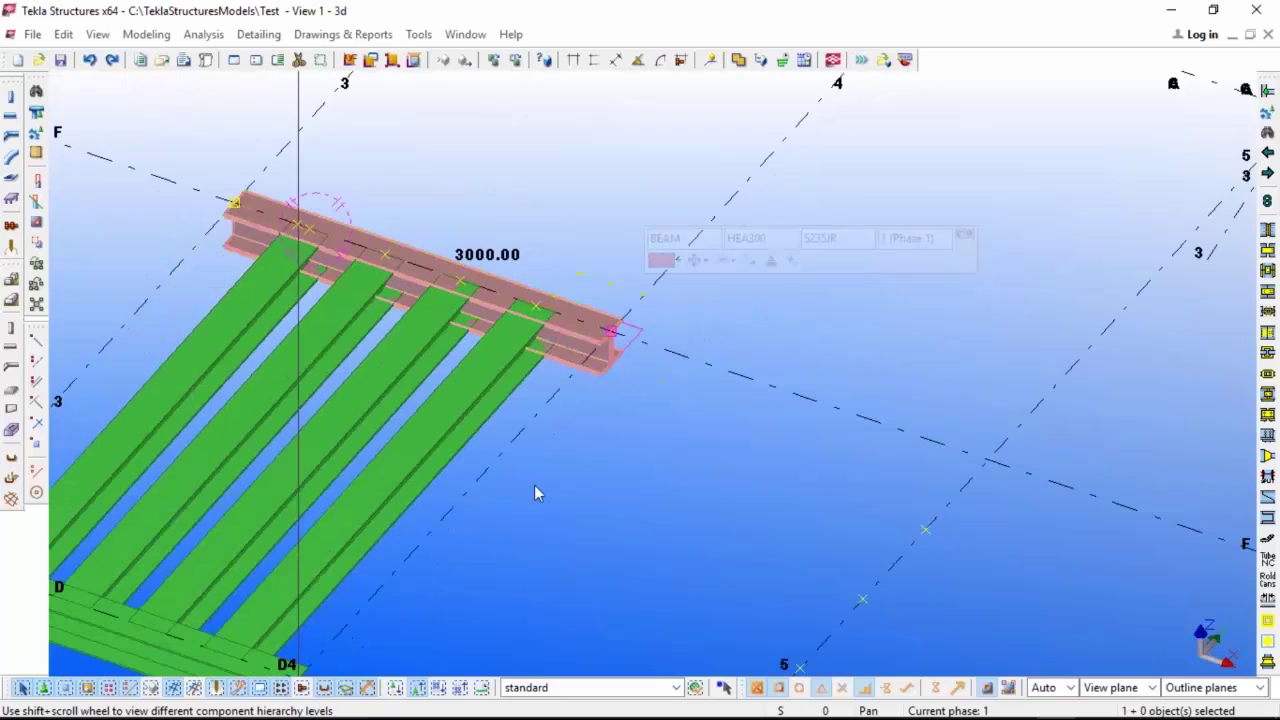
ctrl+middle_drag(534, 485, 560, 470)
scroll(647, 206, up, 3)
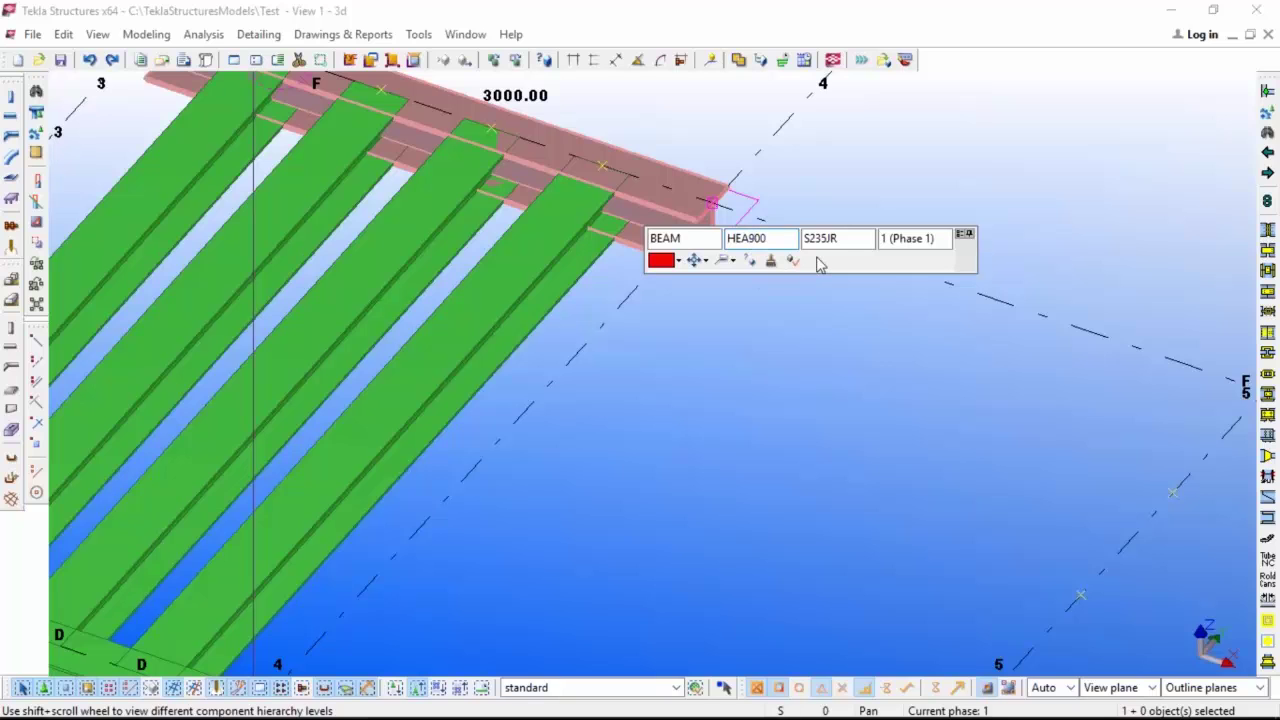
key(Return)
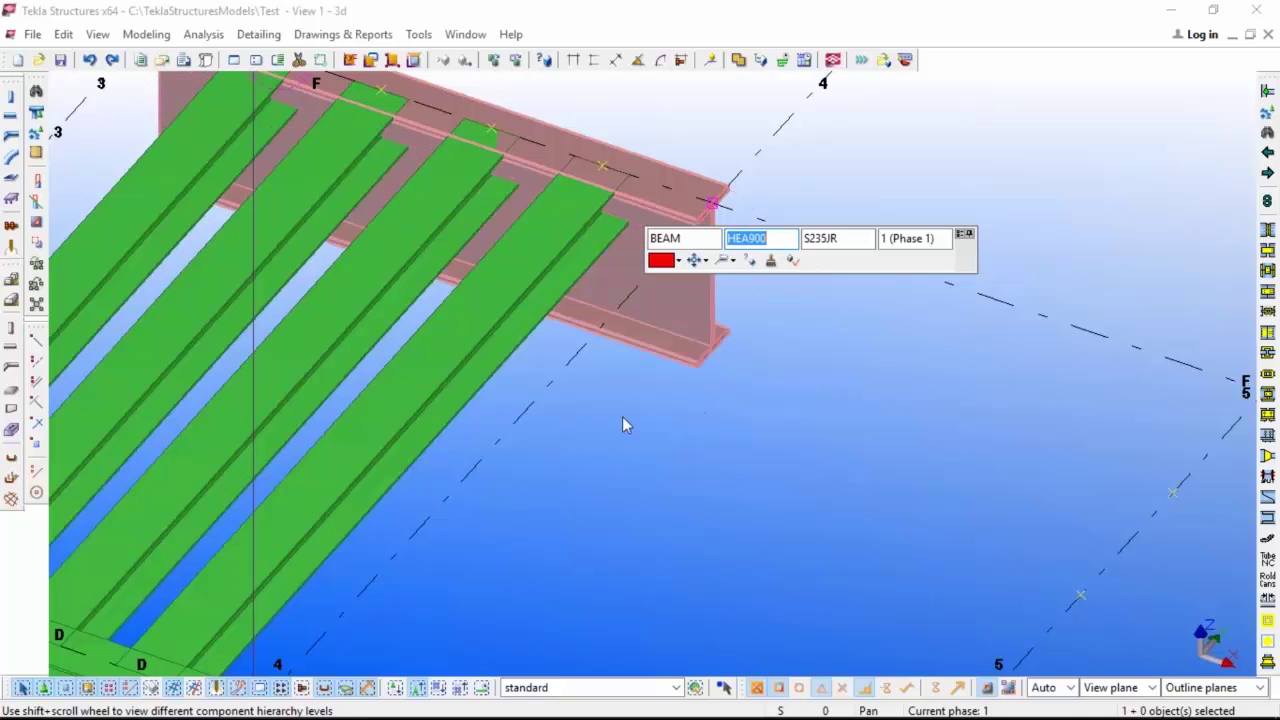
scroll(622, 425, down, 4)
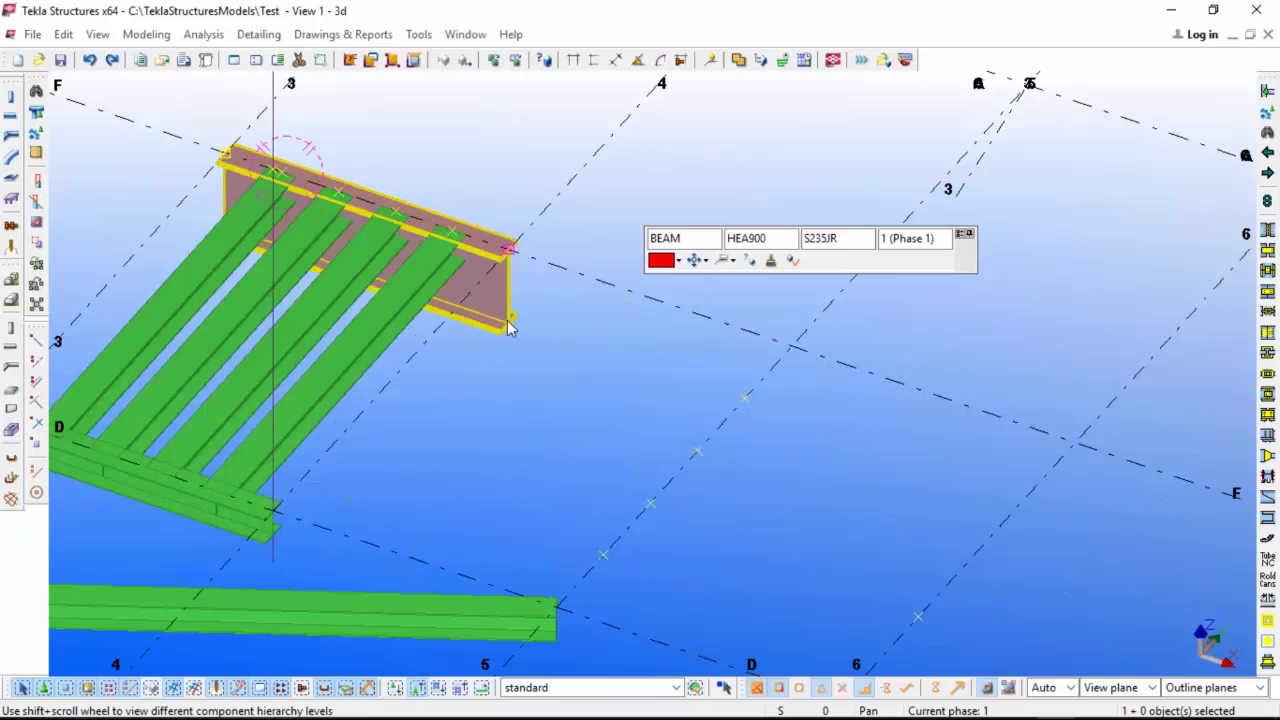
scroll(250, 555, up, 4)
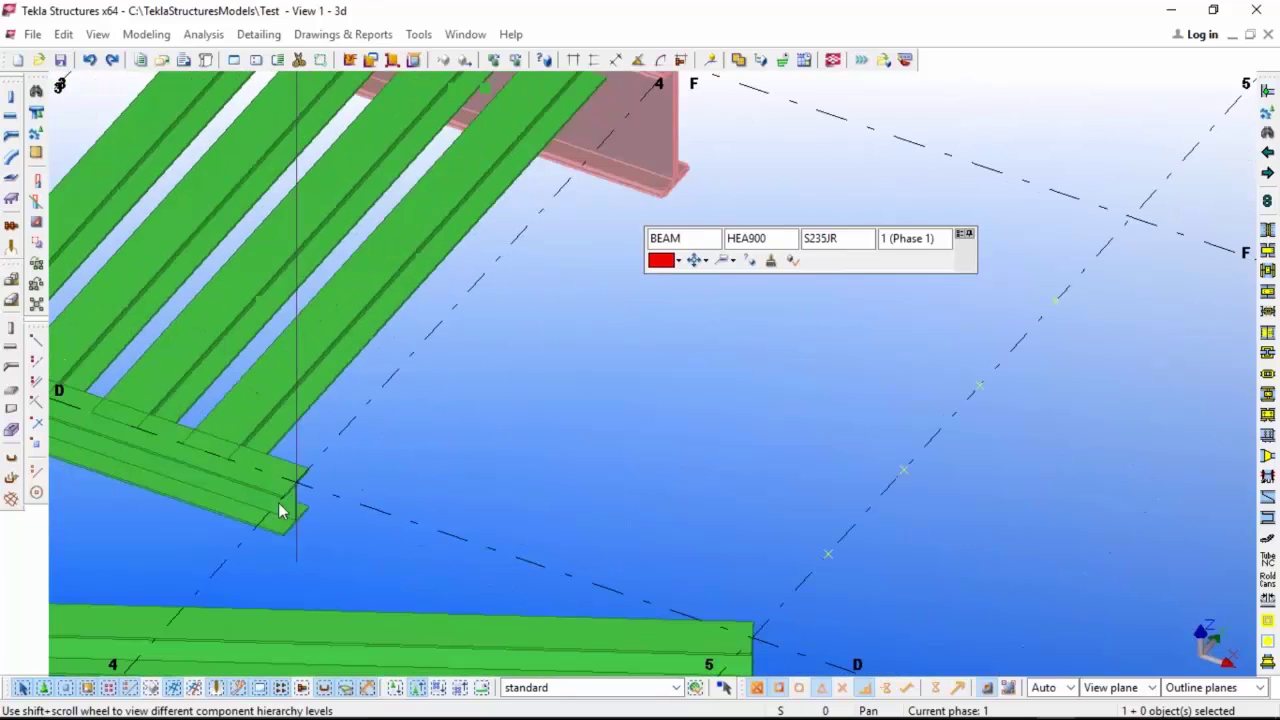
scroll(590, 190, down, 3)
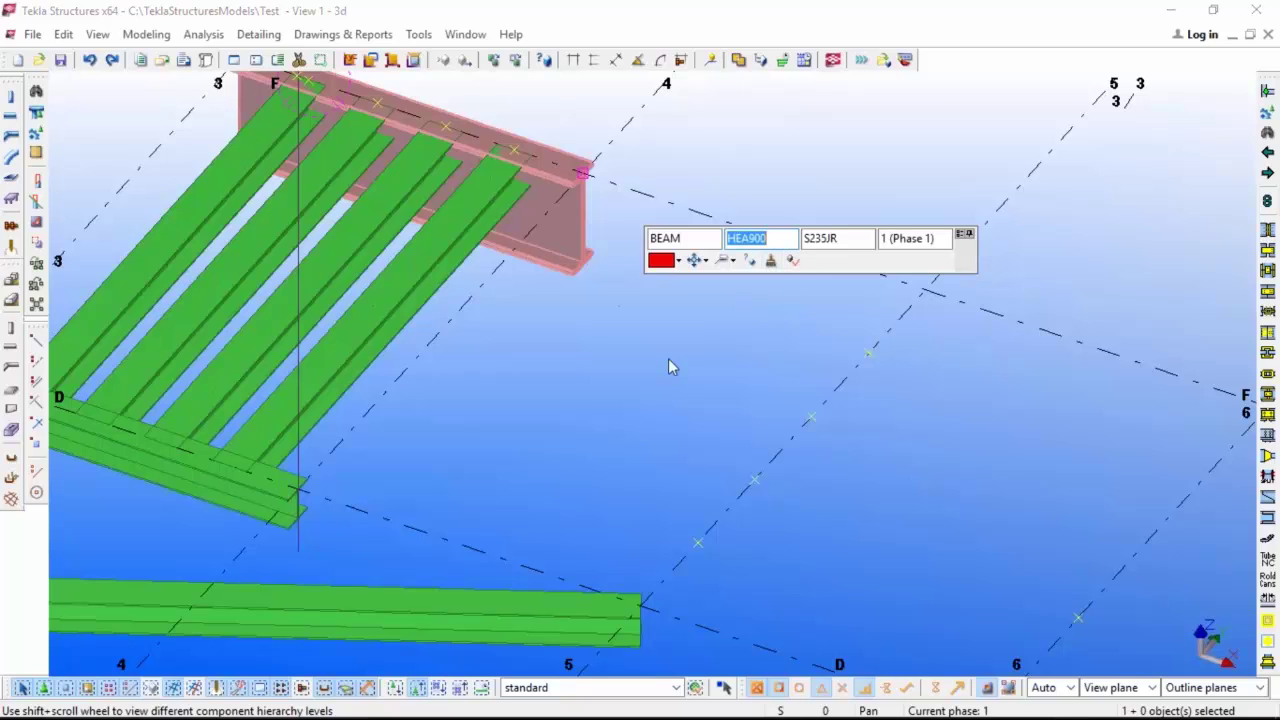
Copy the HEA900 girder's properties onto the lower-left and bottom beams.
click(253, 497)
scroll(575, 200, up, 3)
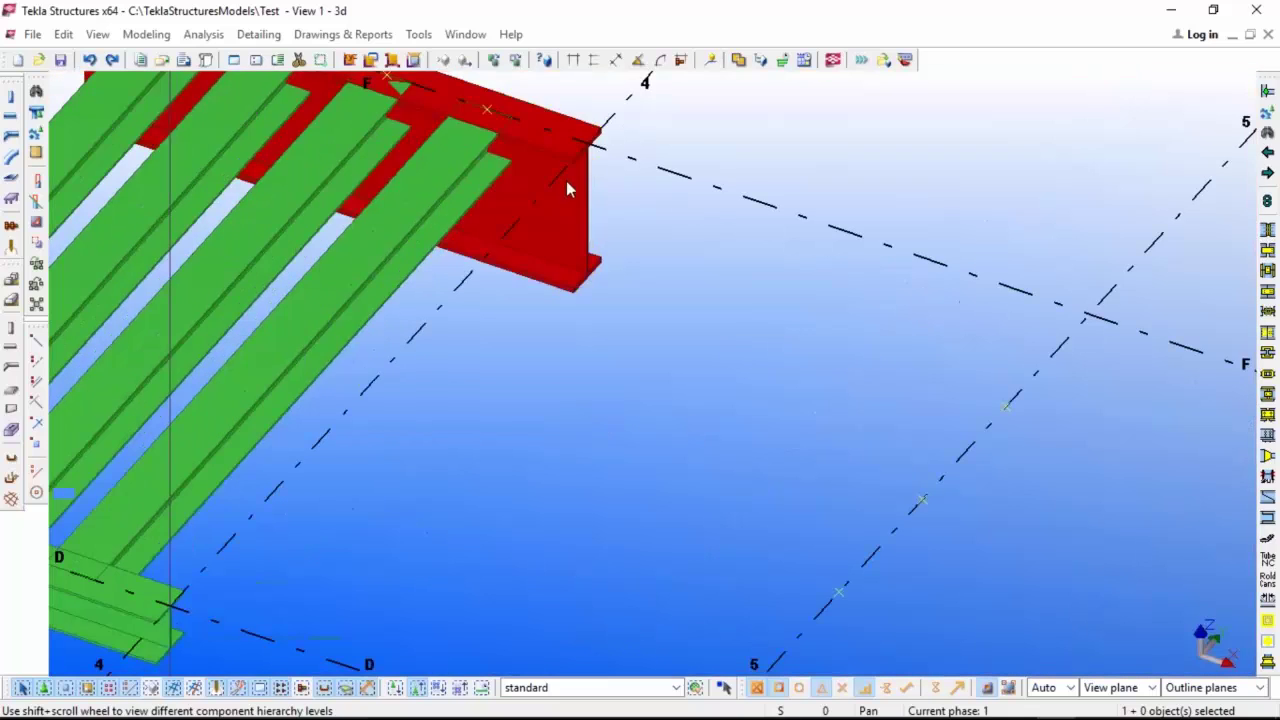
click(580, 240)
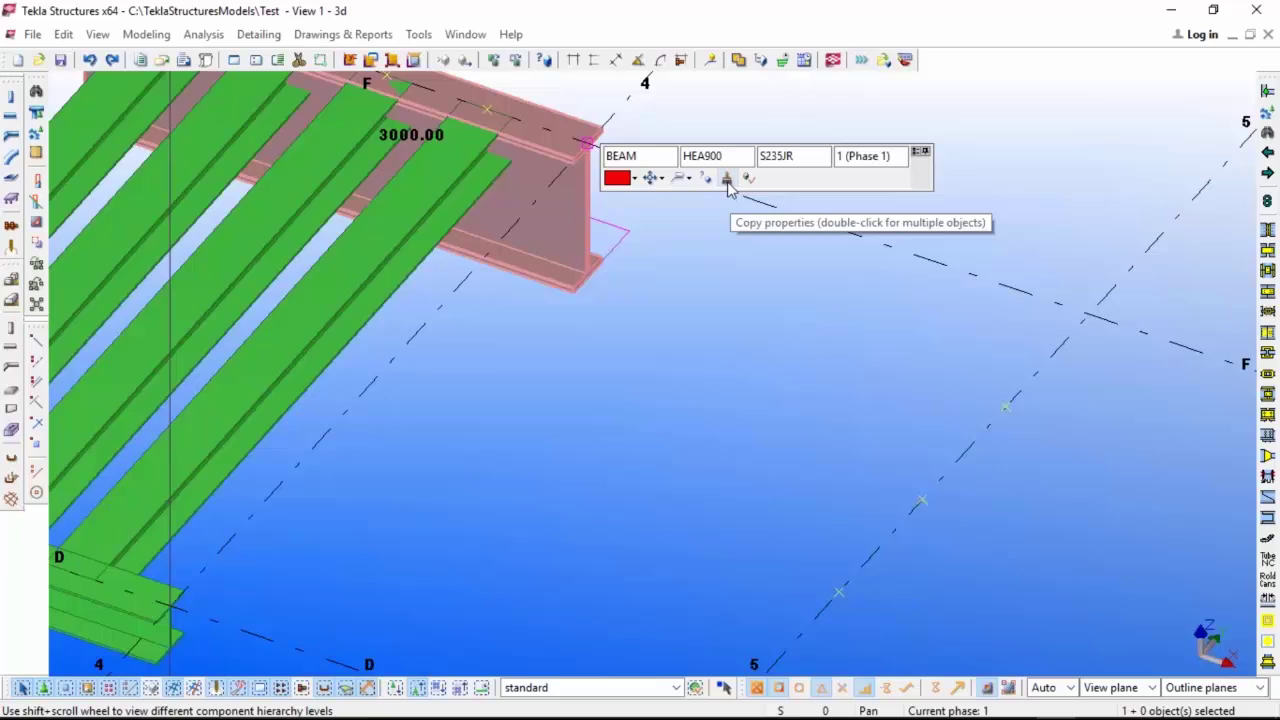
click(728, 182)
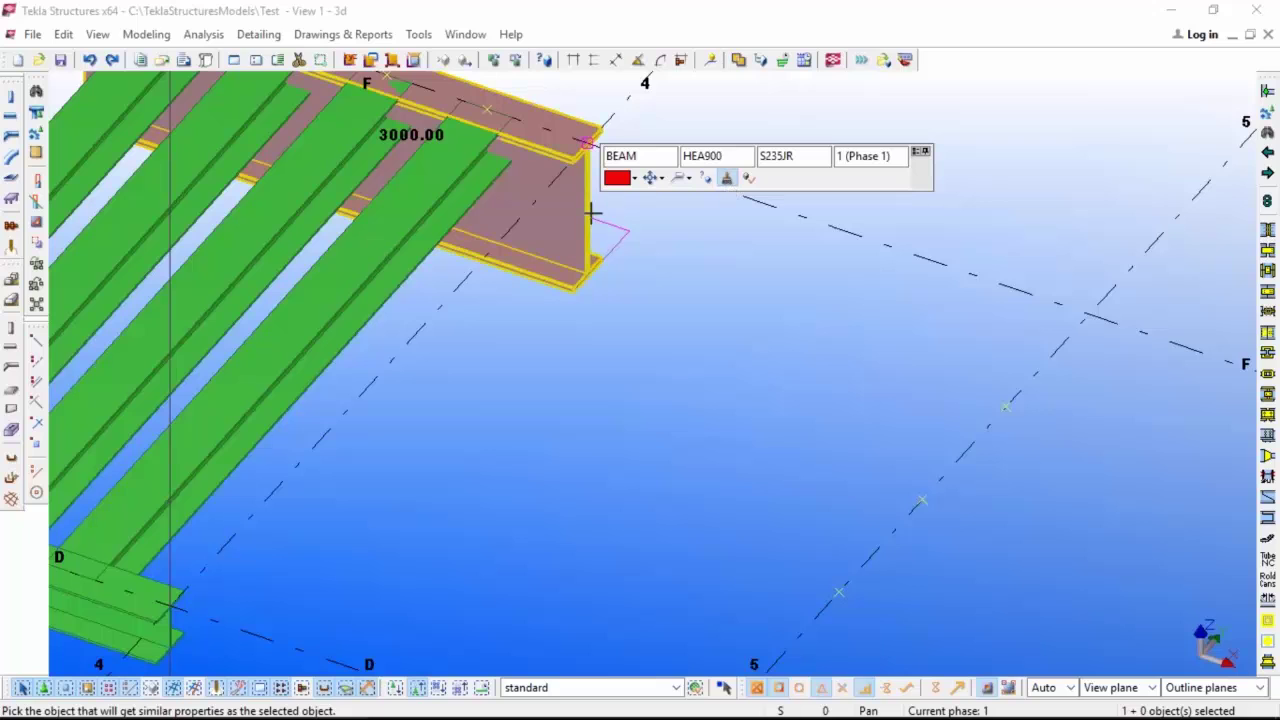
middle_drag(123, 649, 283, 507)
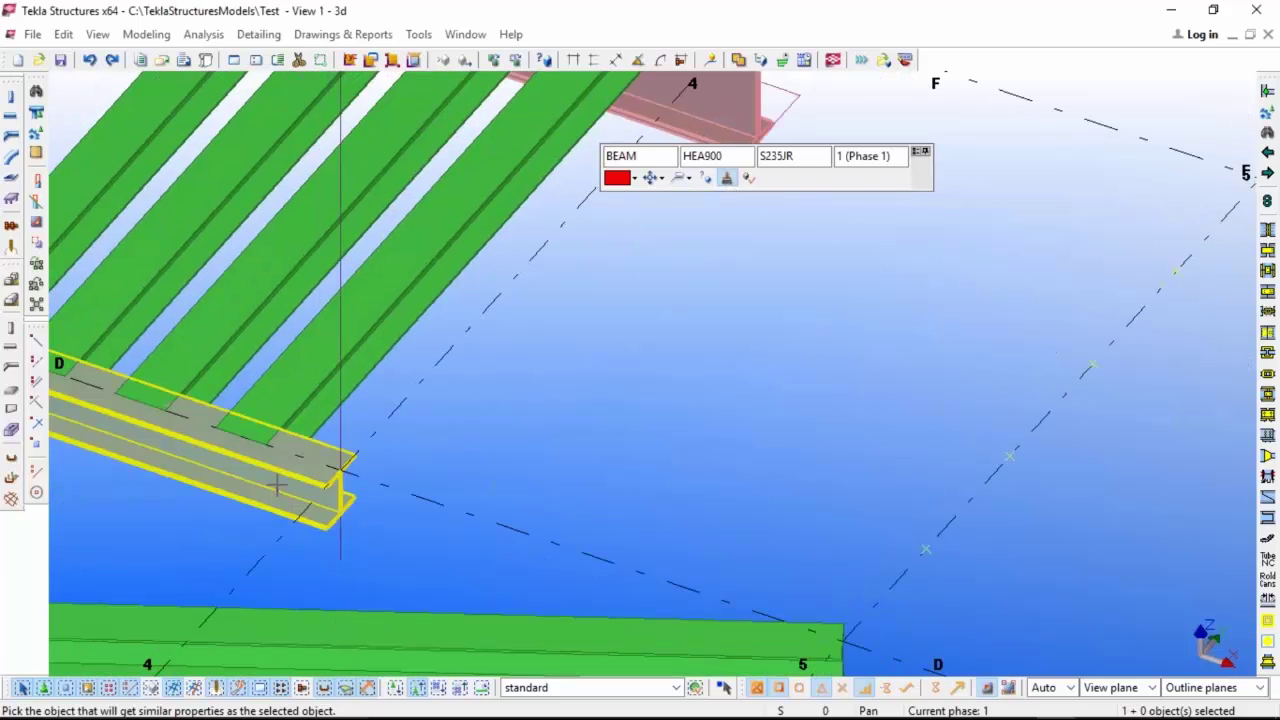
click(277, 485)
scroll(469, 414, down, 3)
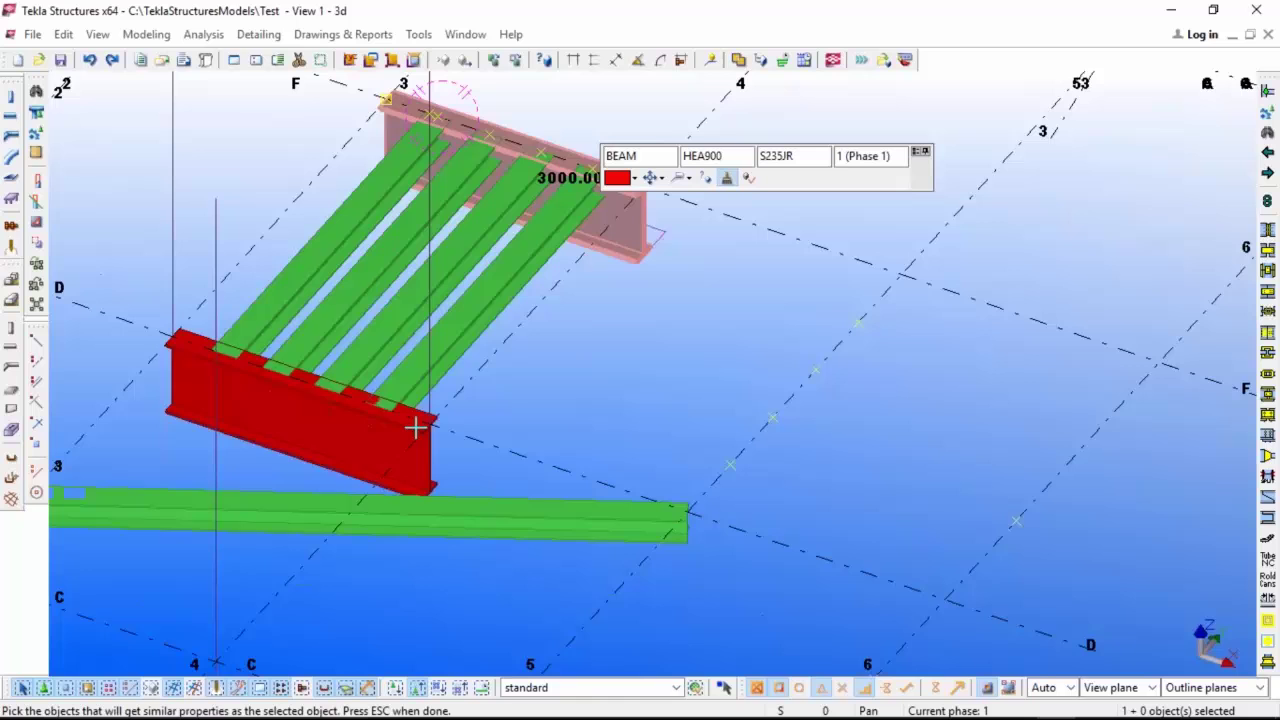
scroll(415, 428, up, 2)
scroll(415, 428, down, 2)
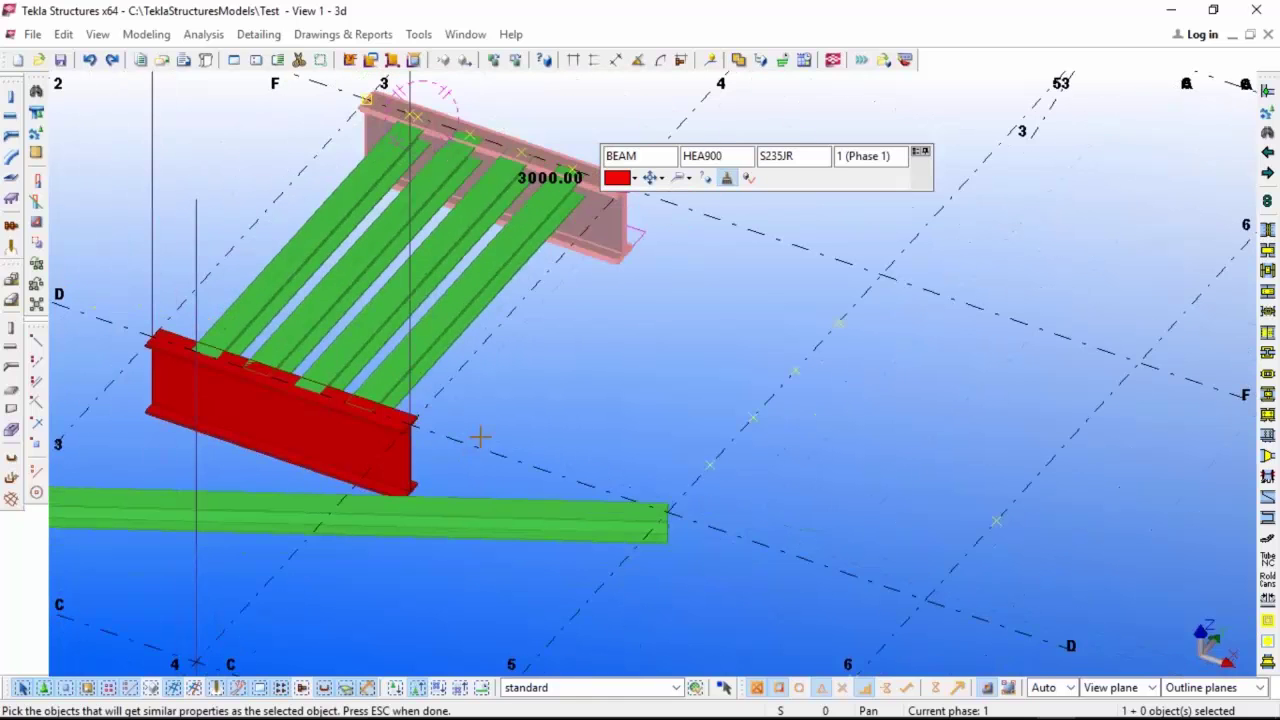
scroll(569, 523, up, 3)
click(471, 537)
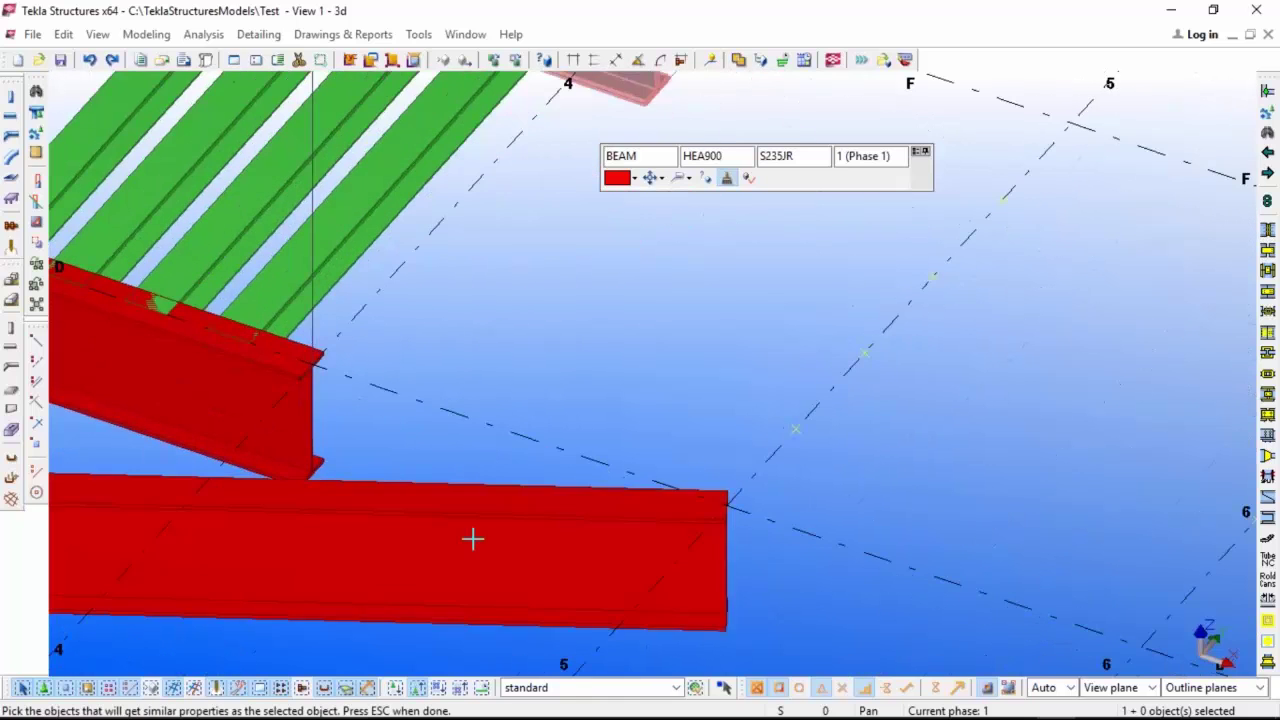
scroll(471, 537, down, 3)
scroll(520, 450, up, 2)
scroll(531, 357, down, 3)
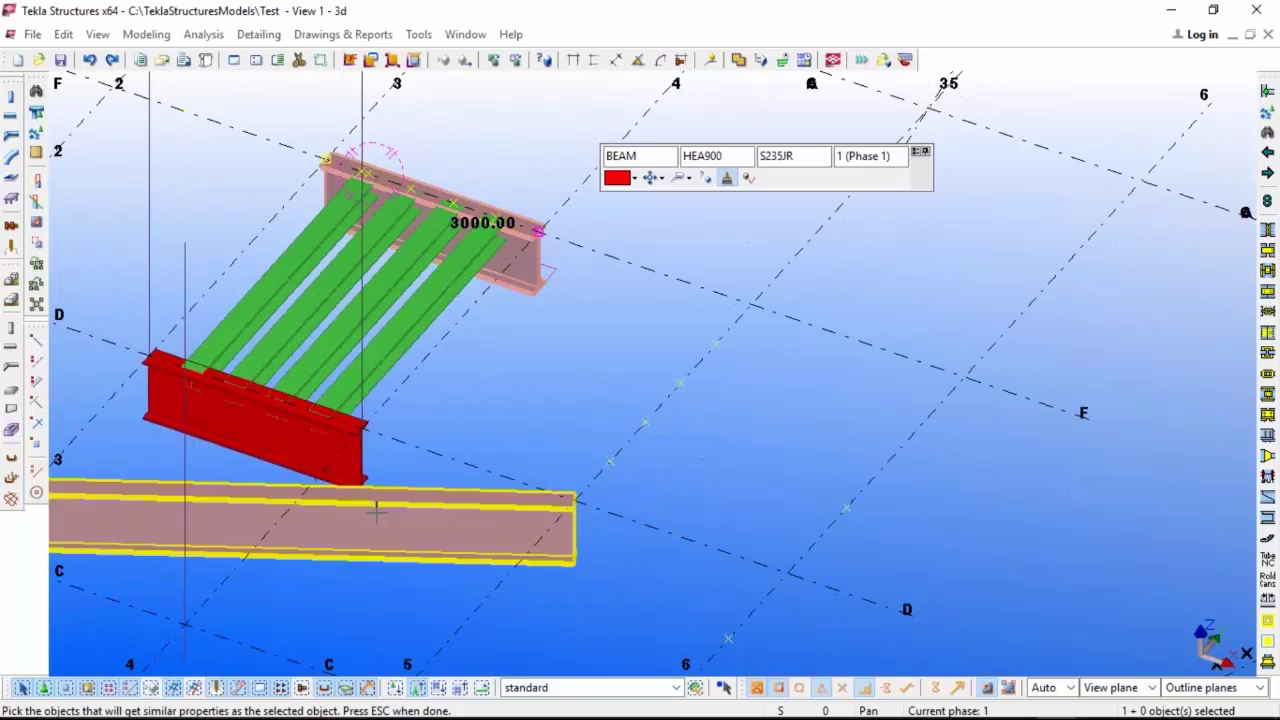
End the copy command and check the lower red beam's properties, closing them unchanged.
scroll(594, 337, up, 2)
right_click(594, 337)
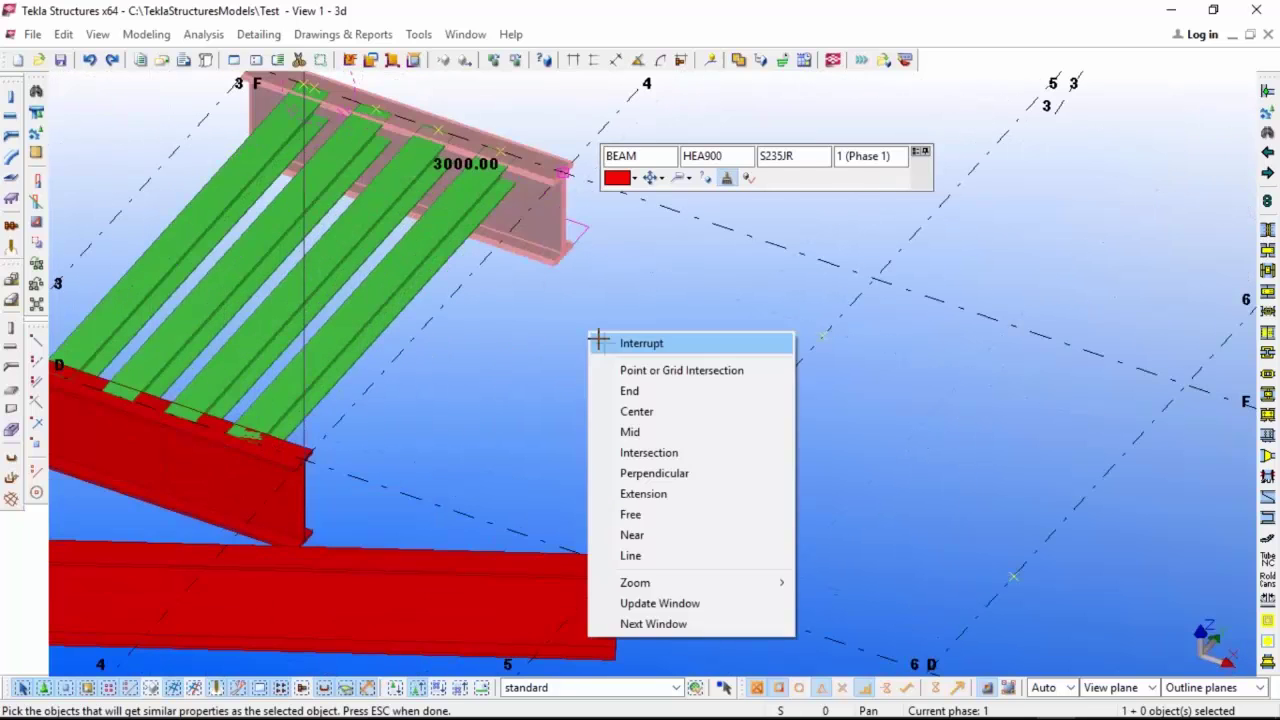
click(610, 343)
click(232, 486)
double_click(232, 486)
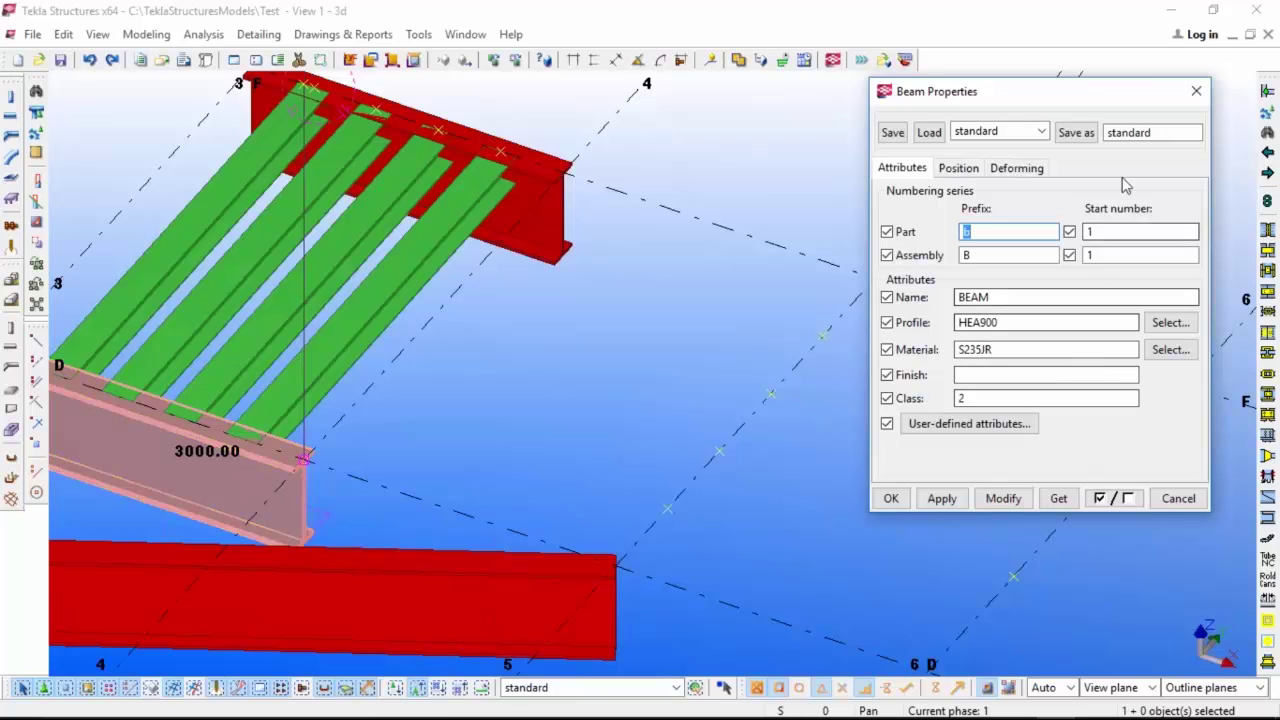
click(1196, 91)
Show the top girder's Beam Properties (HEA900, S235JR) and move the window aside.
scroll(441, 198, up, 2)
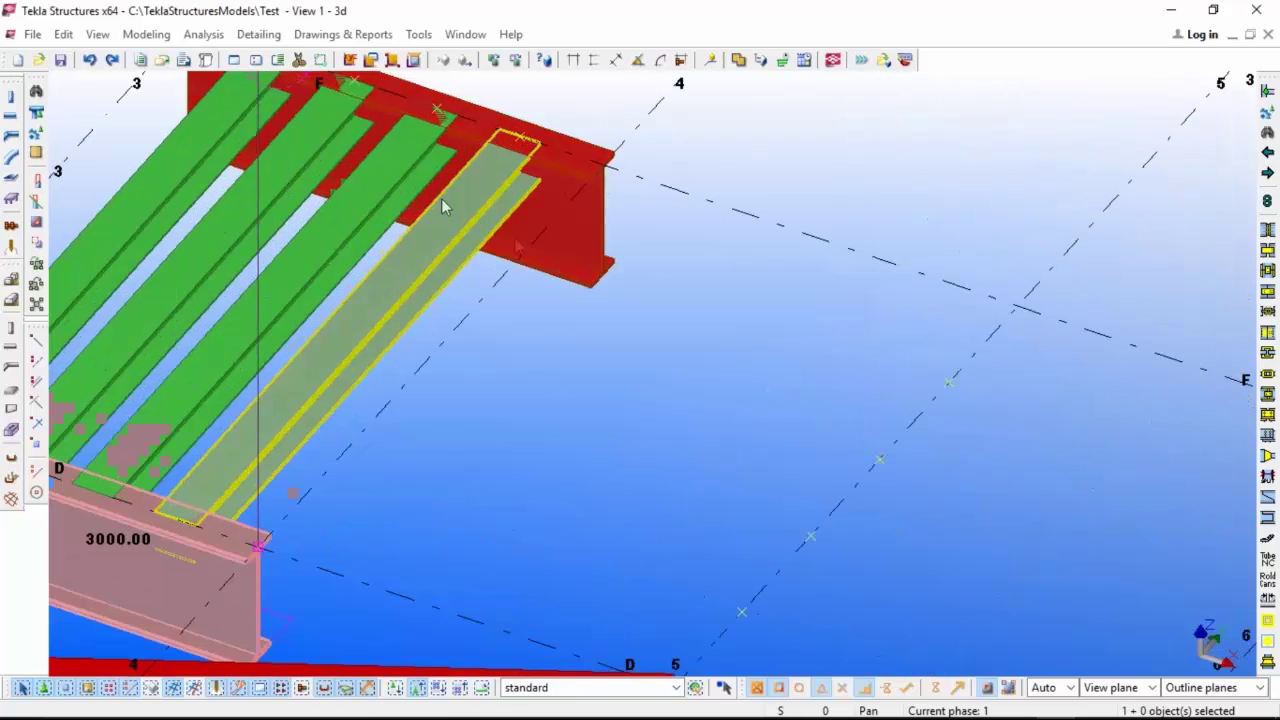
click(574, 254)
drag(810, 195, 923, 186)
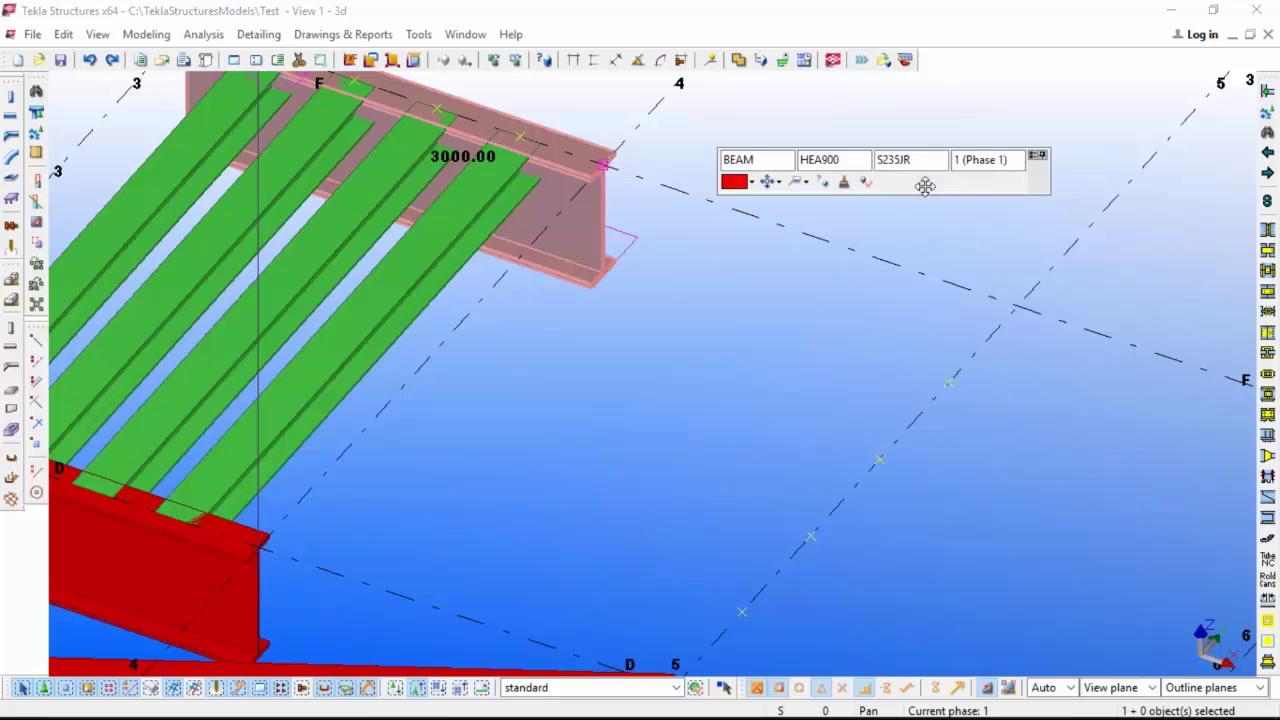
click(865, 184)
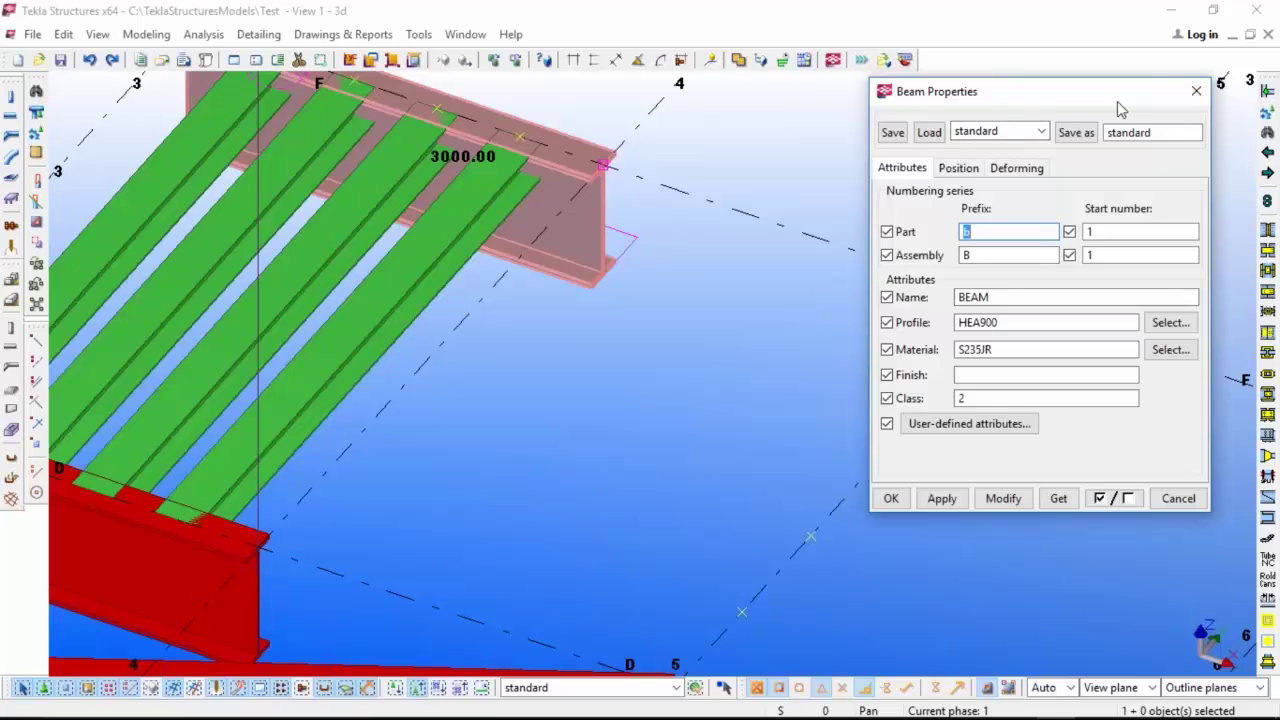
drag(1120, 103, 952, 120)
Close the properties window, move the girder's mini toolbar and pin its location.
click(1029, 110)
right_click(863, 196)
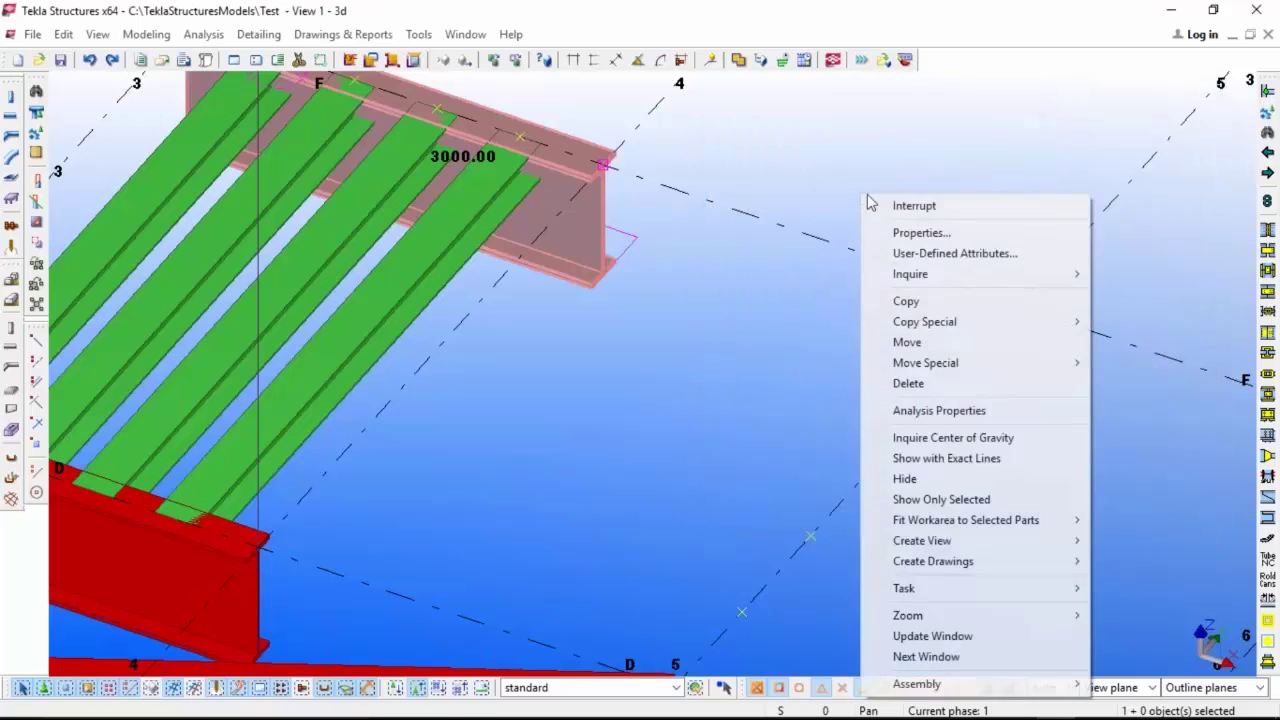
click(868, 205)
scroll(561, 226, up, 2)
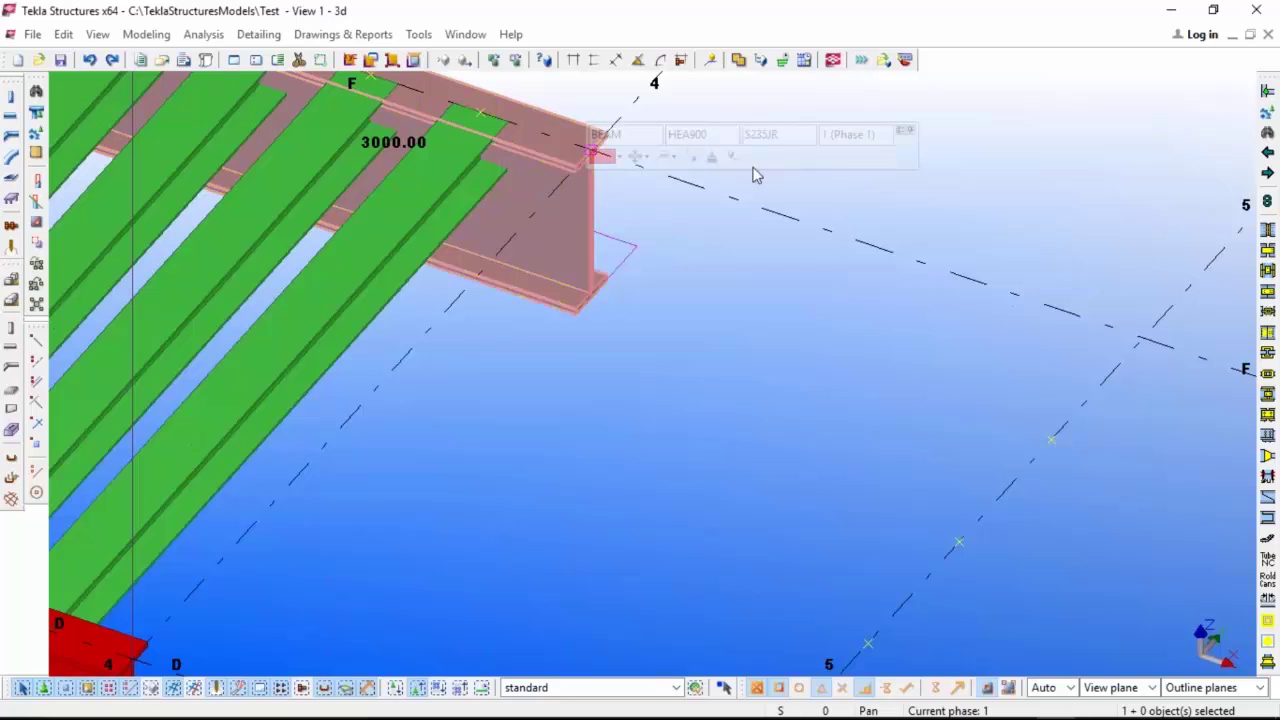
drag(800, 160, 910, 158)
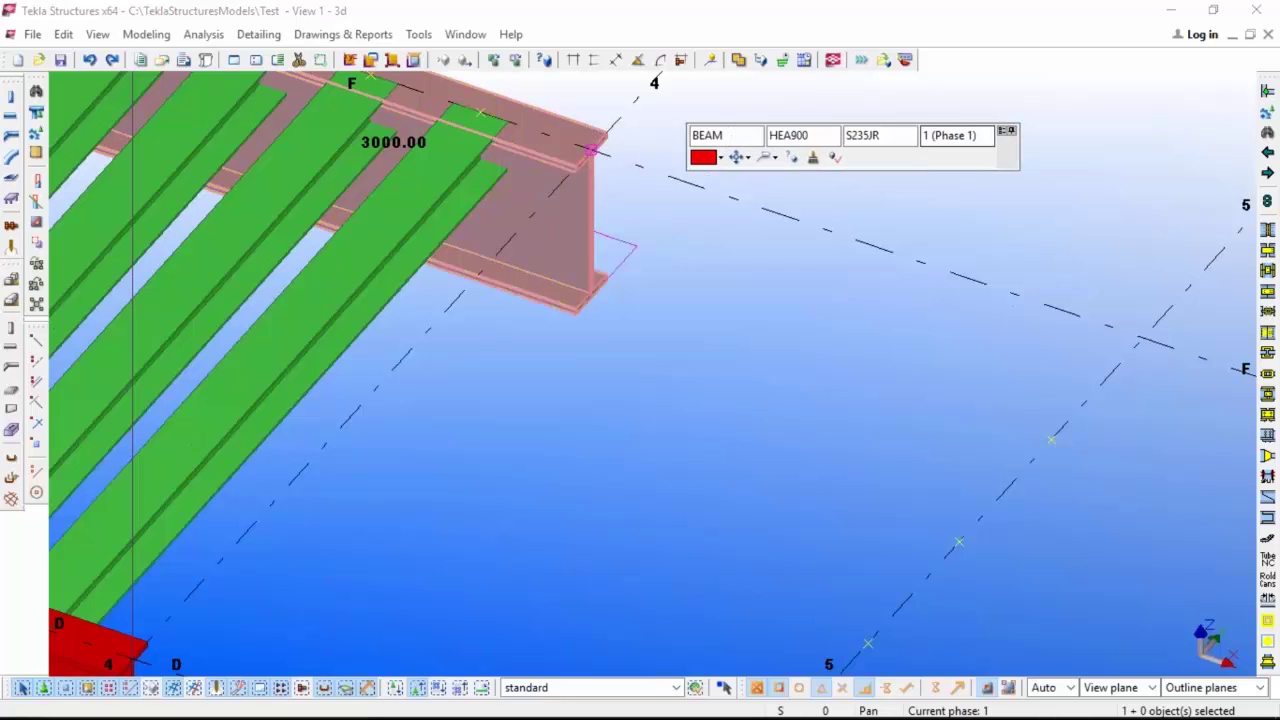
click(1008, 133)
Bring up the Customize Mini Toolbar settings for Beams, Columns.
click(1003, 136)
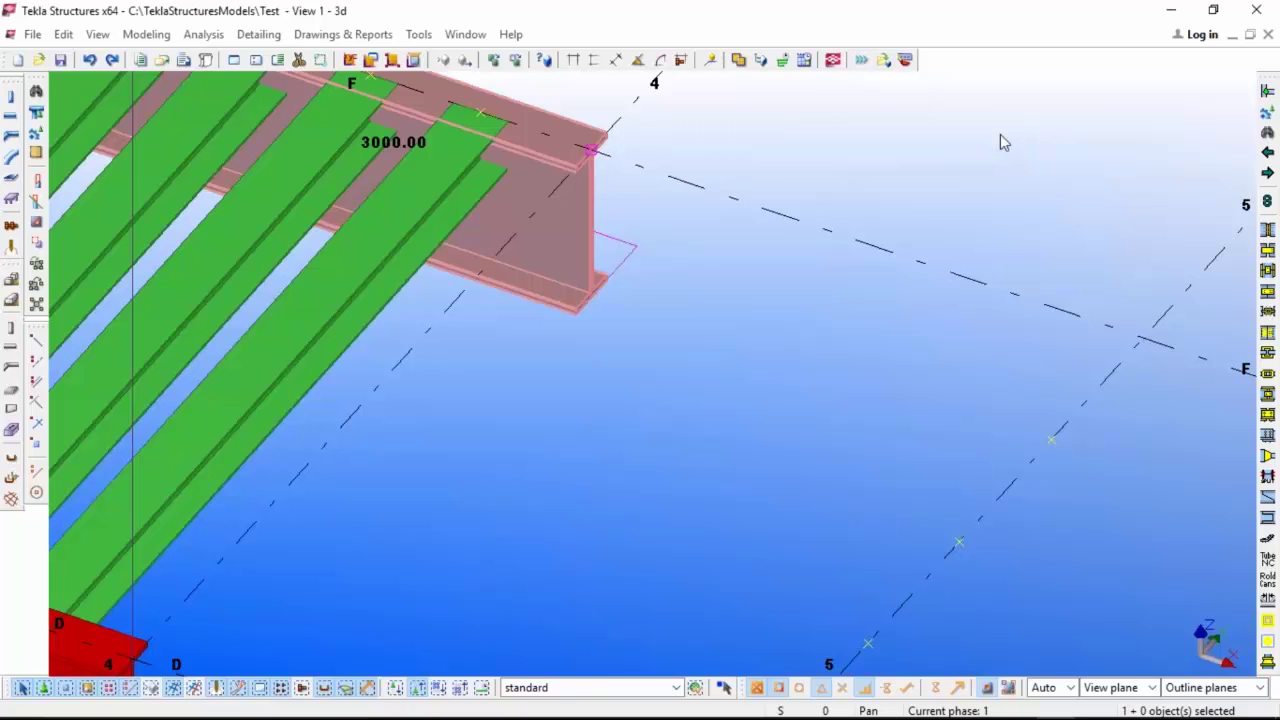
click(941, 162)
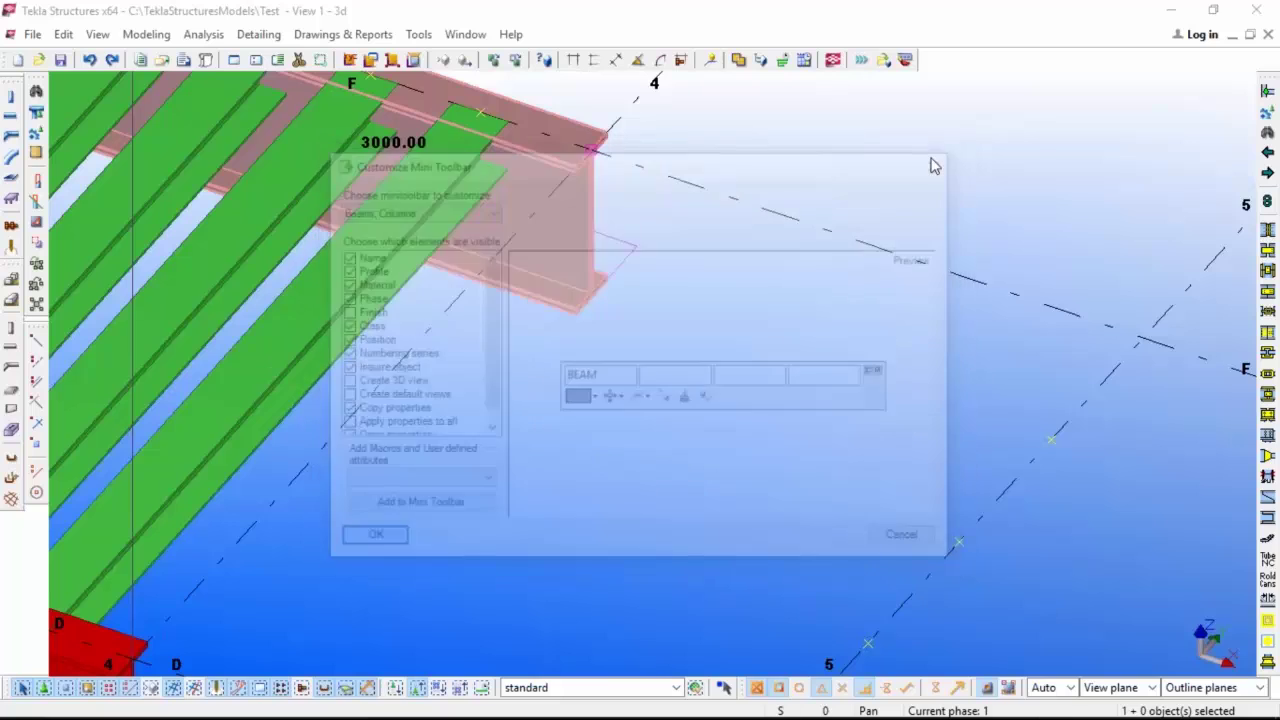
mouse_move(569, 218)
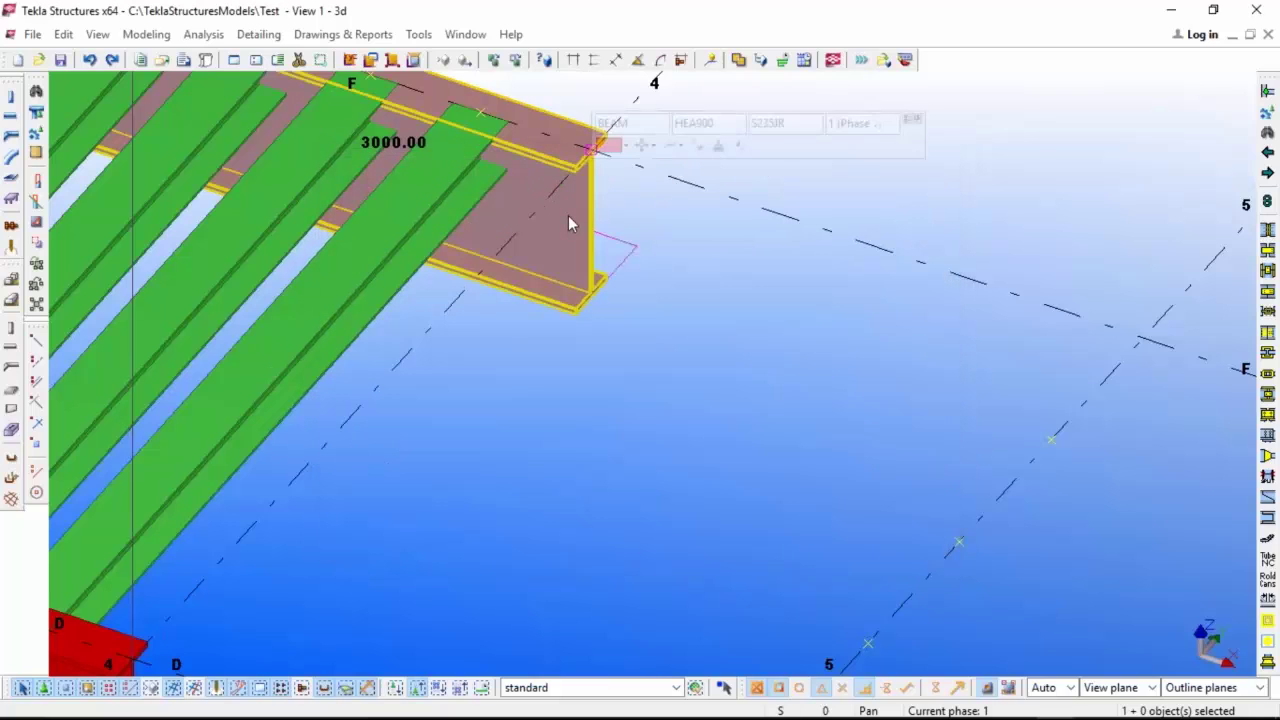
click(911, 122)
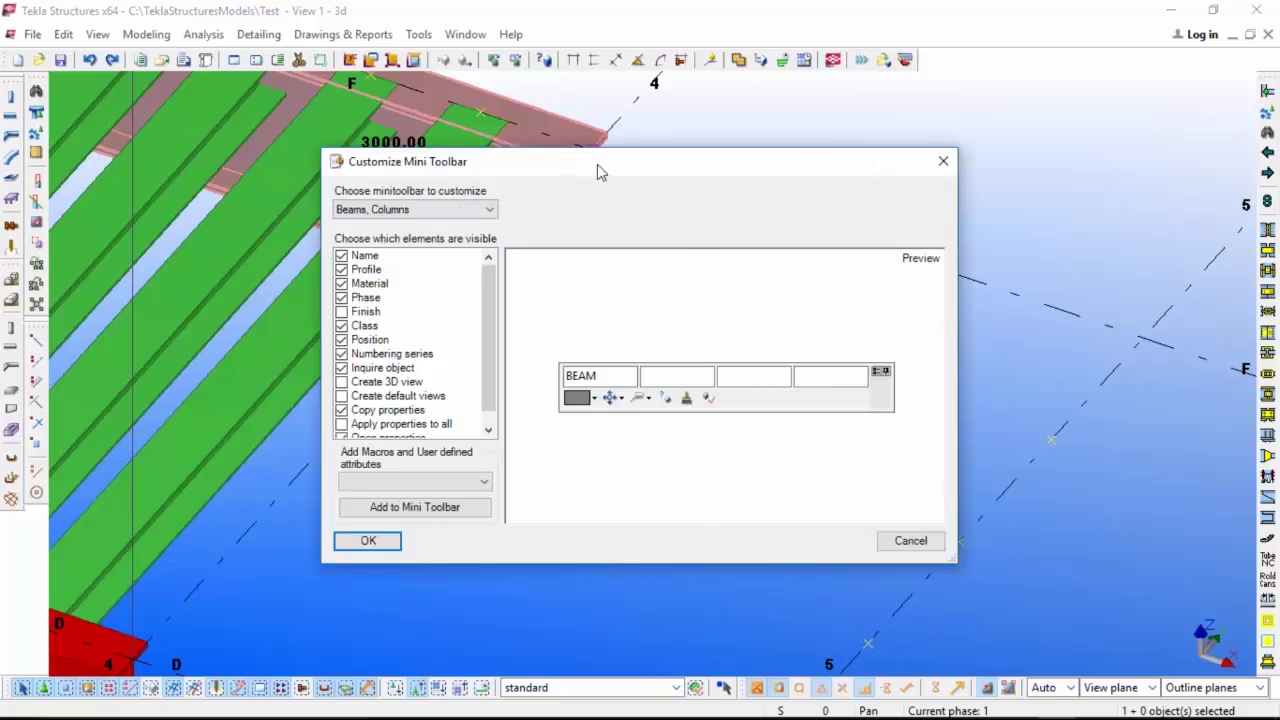
Preview toggling the Finish and Apply properties to all fields on and off.
drag(597, 172, 705, 89)
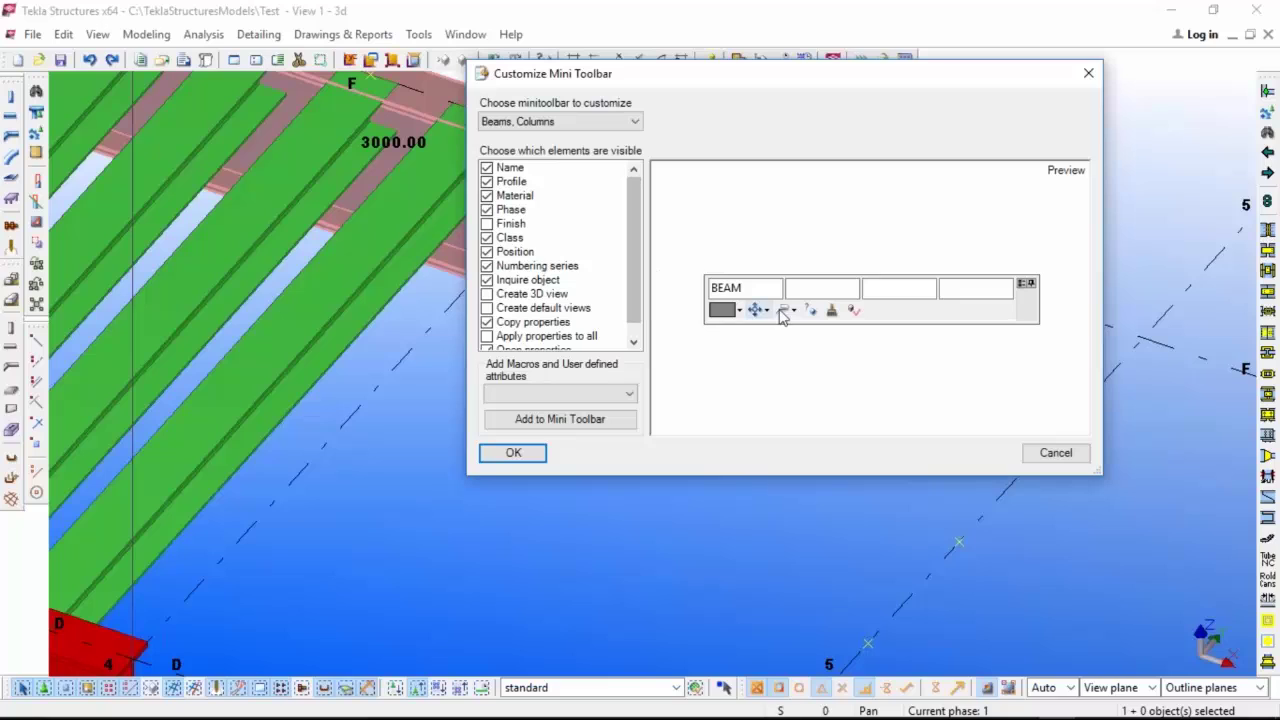
scroll(631, 217, down, 1)
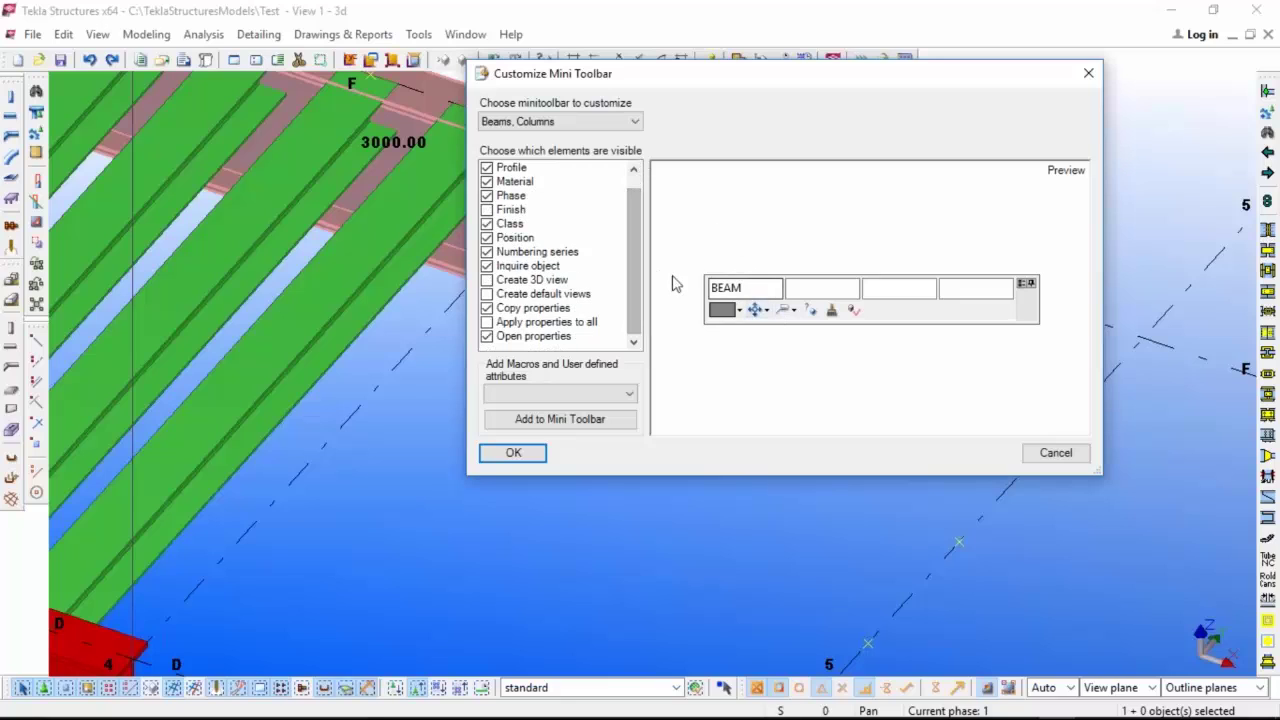
scroll(633, 240, up, 1)
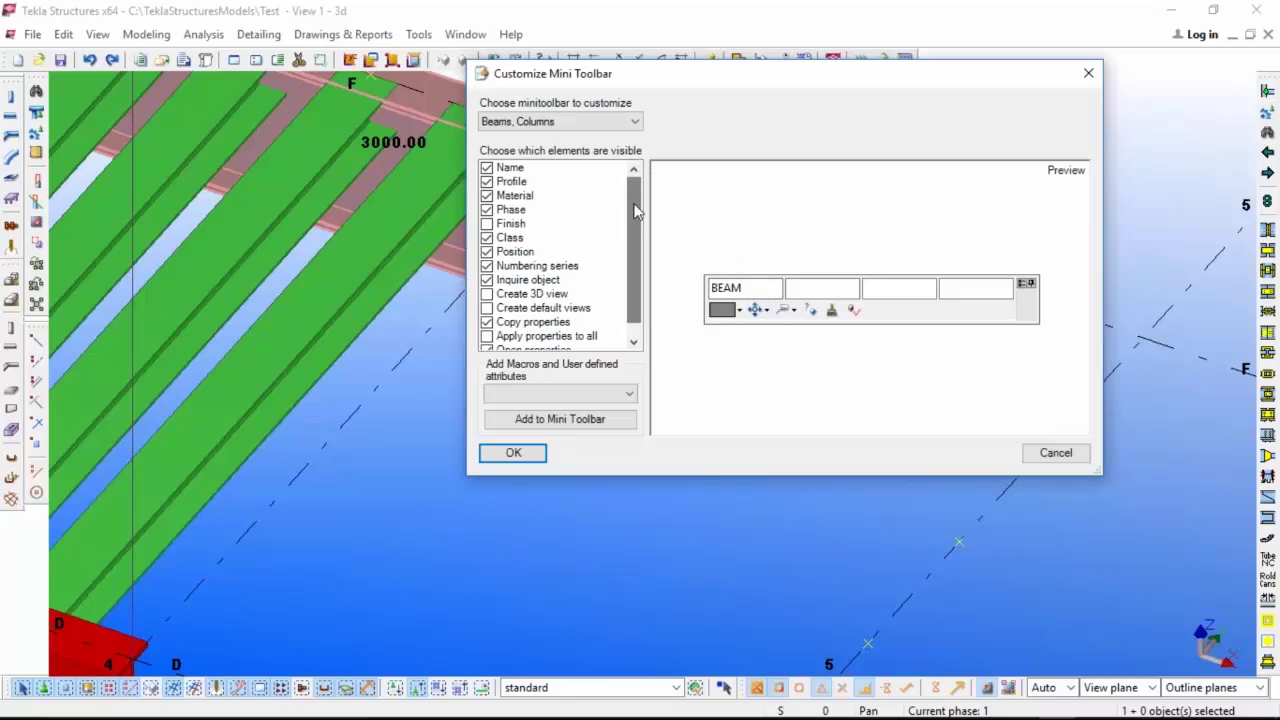
click(492, 224)
click(492, 224)
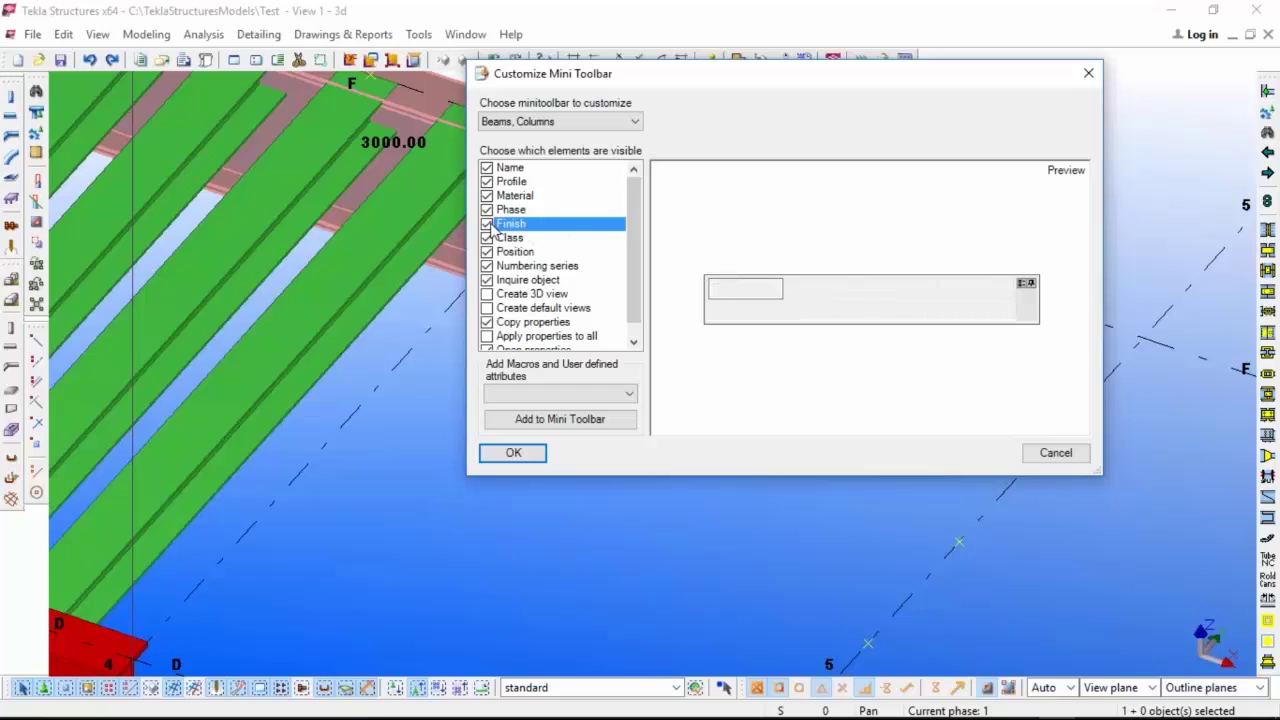
scroll(643, 293, down, 1)
click(520, 280)
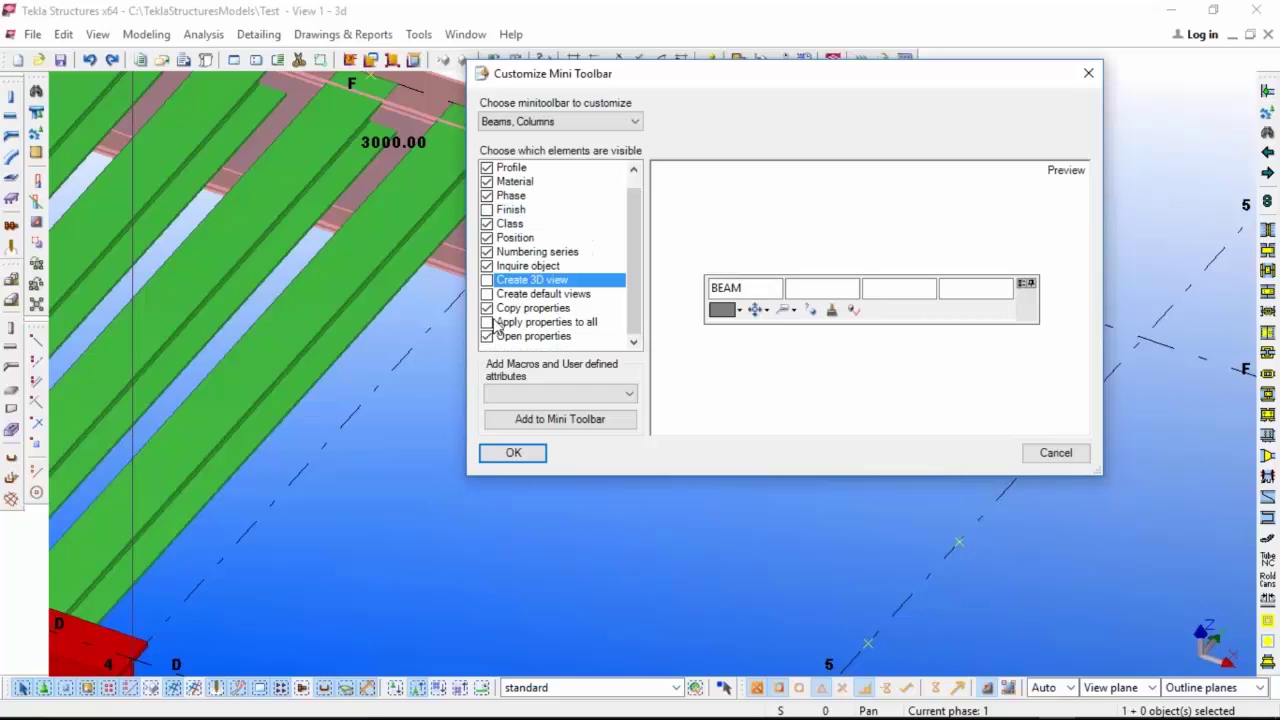
click(488, 323)
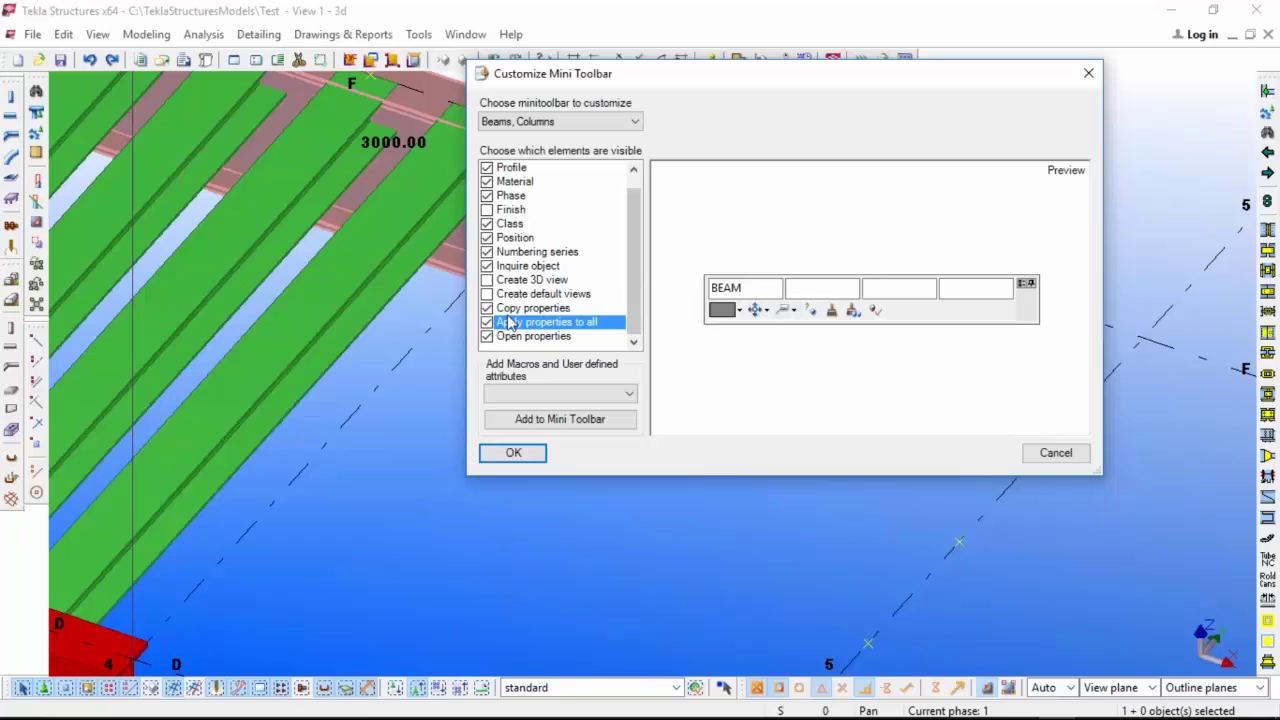
click(487, 323)
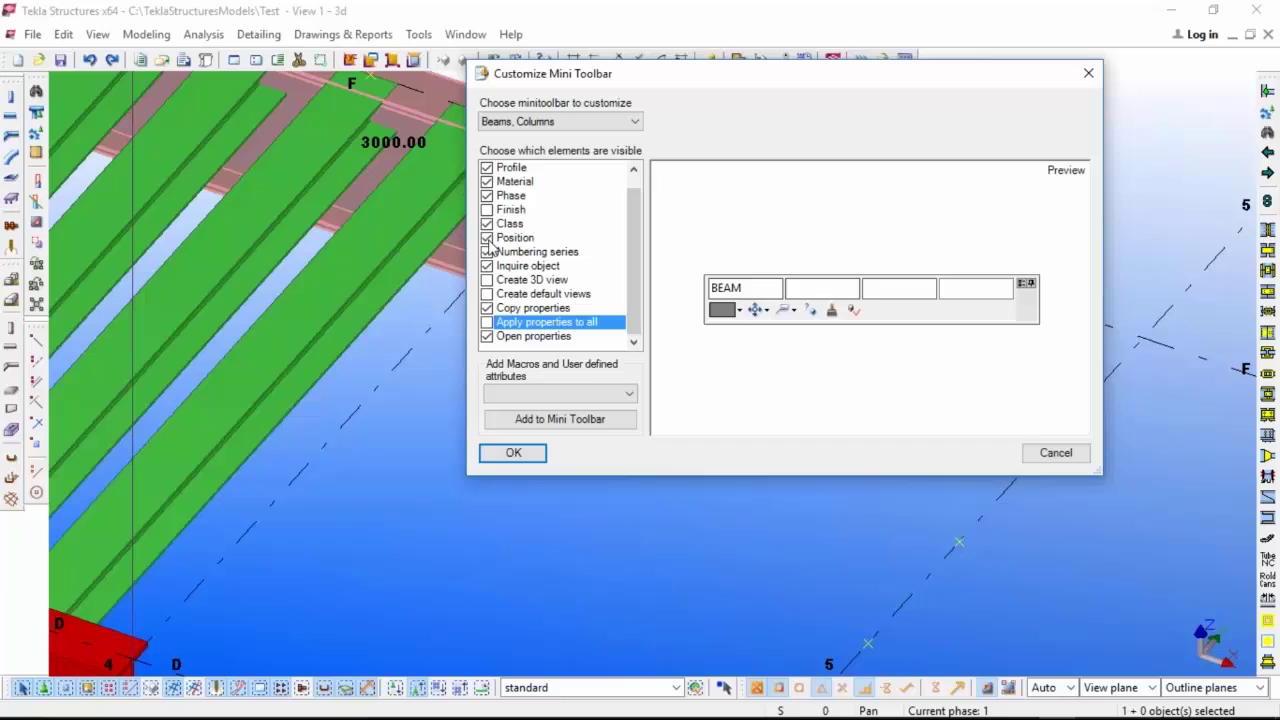
Hide and restore the Material and Position fields, then cancel the customization.
click(488, 183)
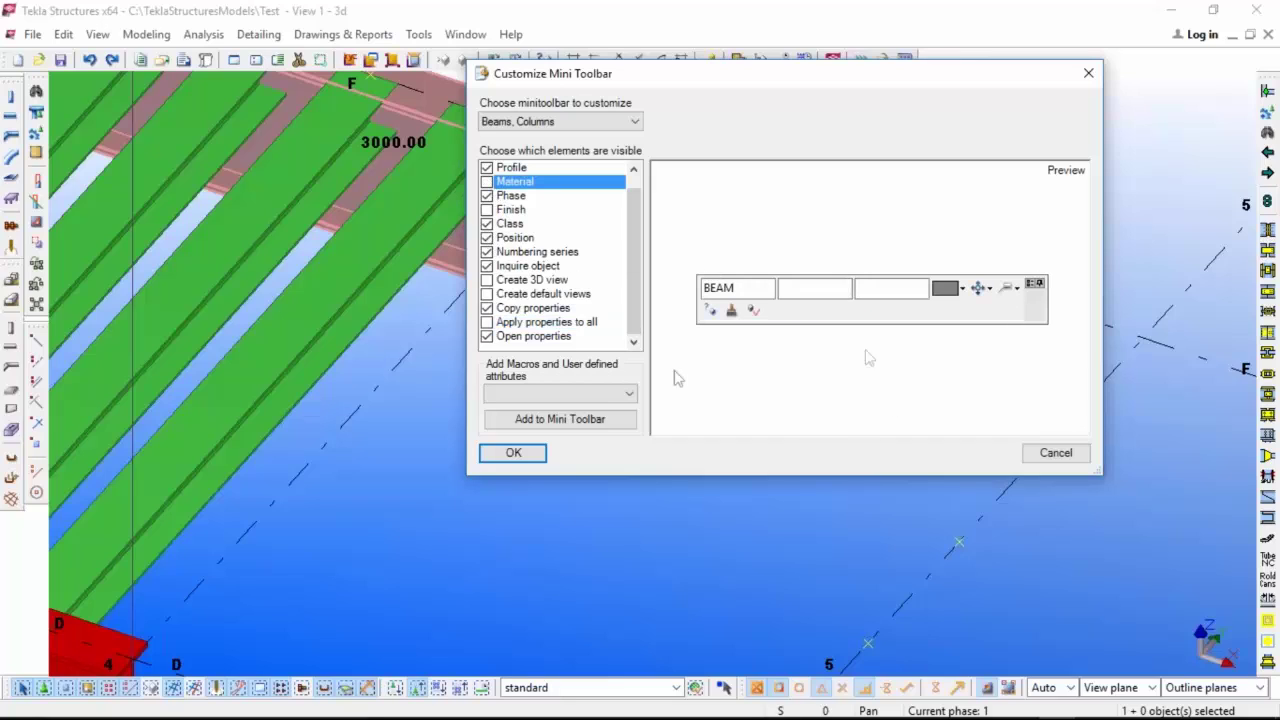
click(488, 238)
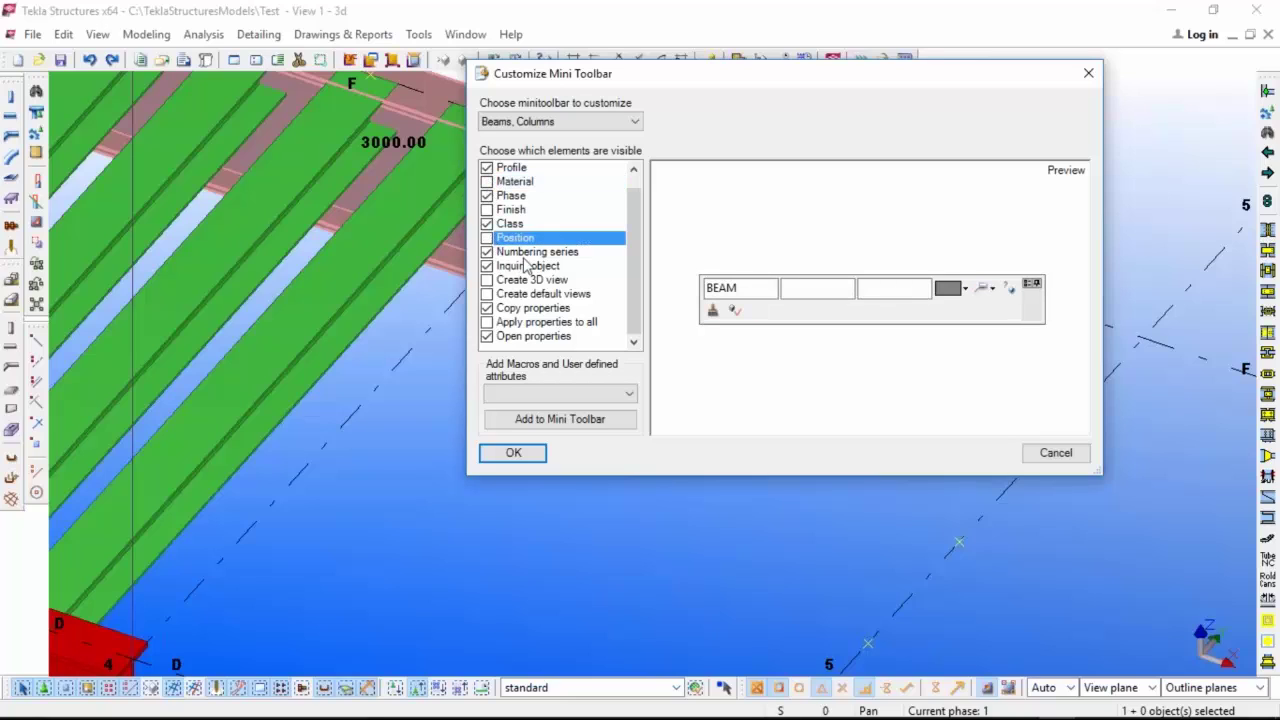
click(488, 238)
click(488, 182)
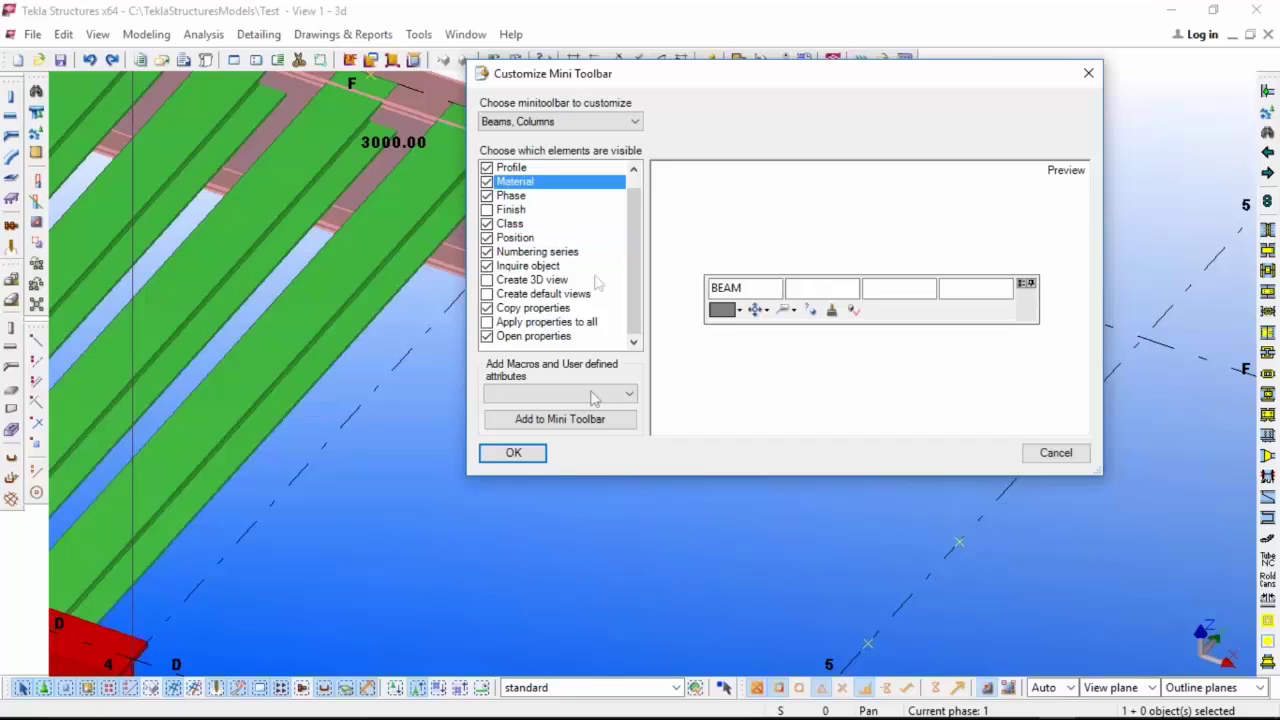
click(1046, 460)
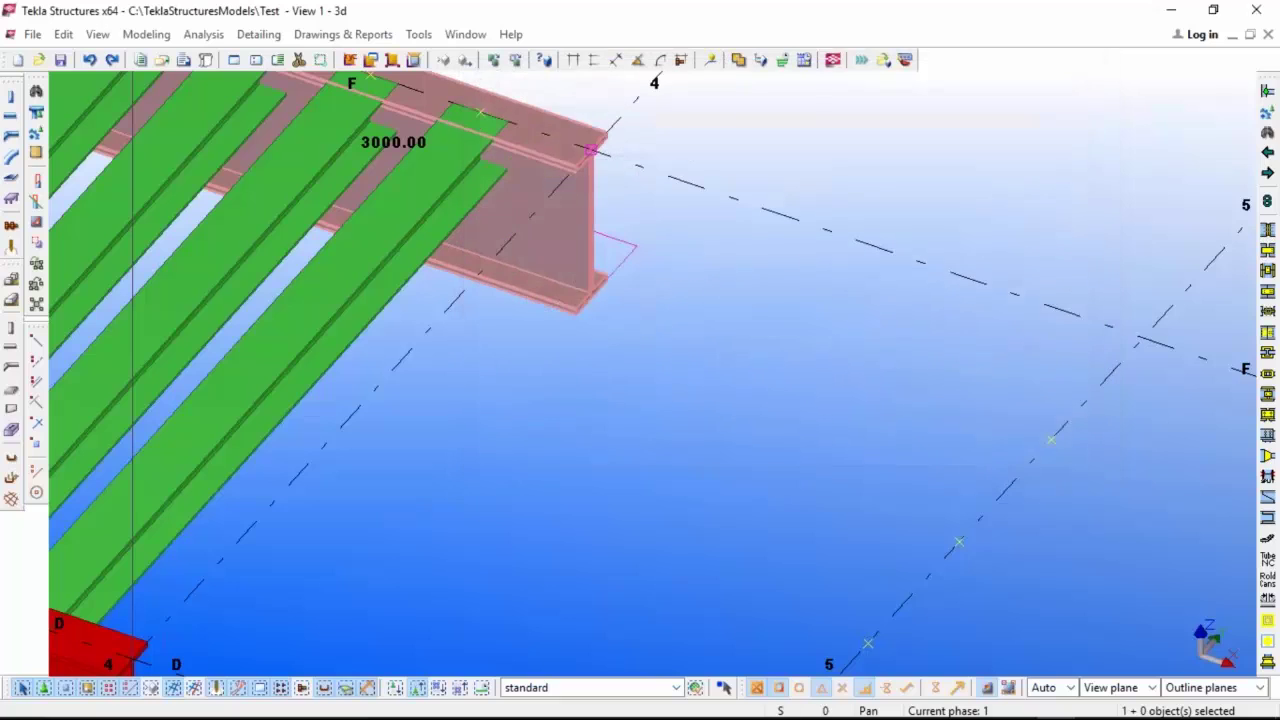
Select the HEA900 beam, toggle Pin Location and move its mini toolbar aside.
click(547, 170)
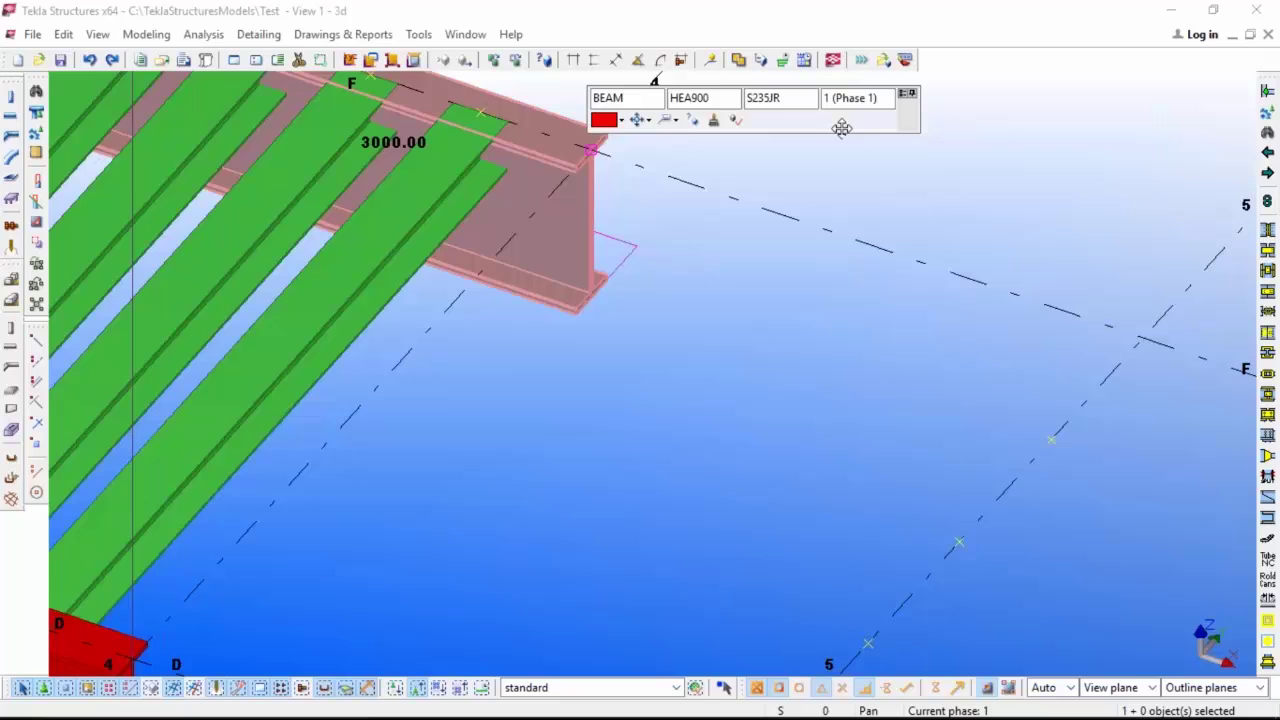
scroll(840, 420, down, 4)
scroll(829, 360, up, 2)
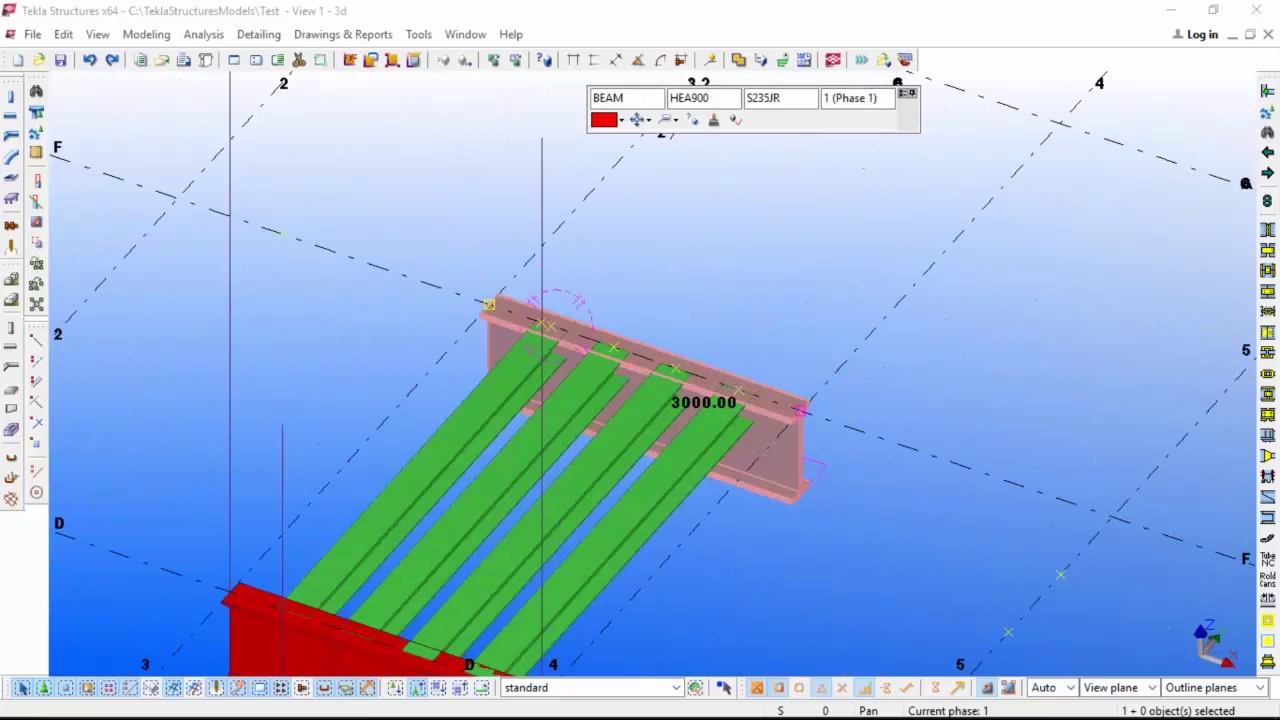
click(908, 94)
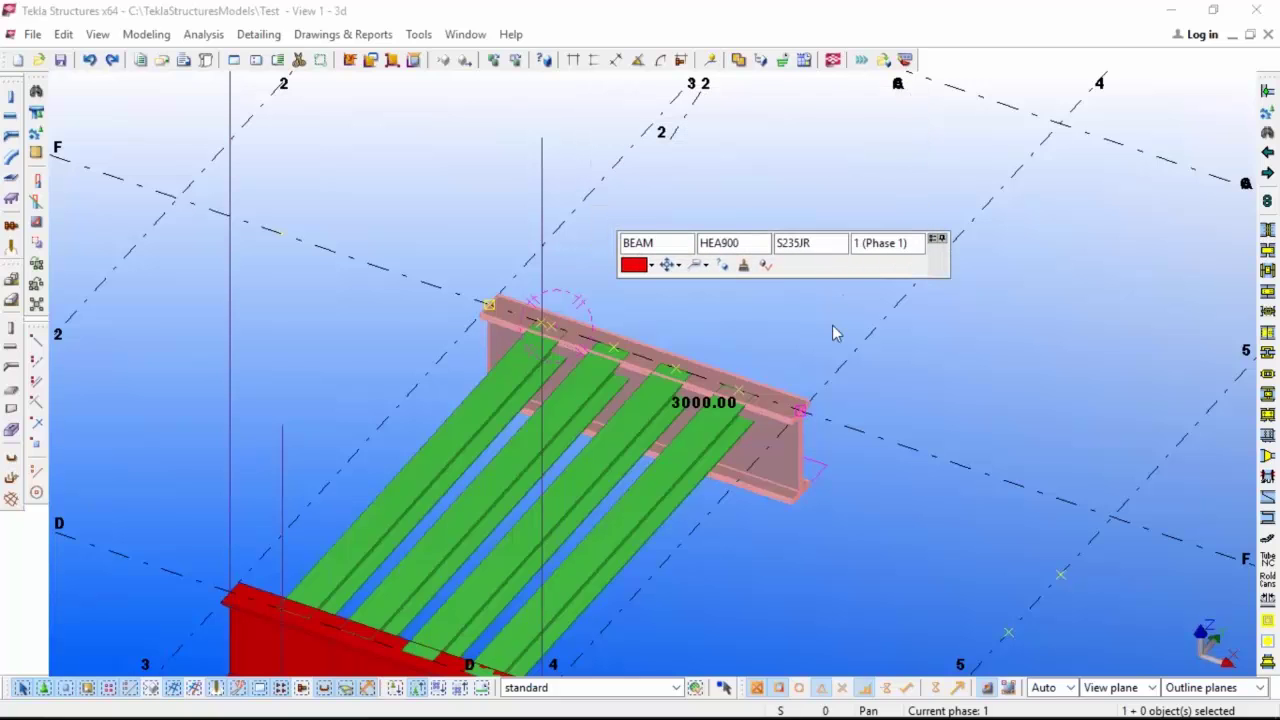
scroll(836, 333, down, 5)
scroll(805, 397, up, 8)
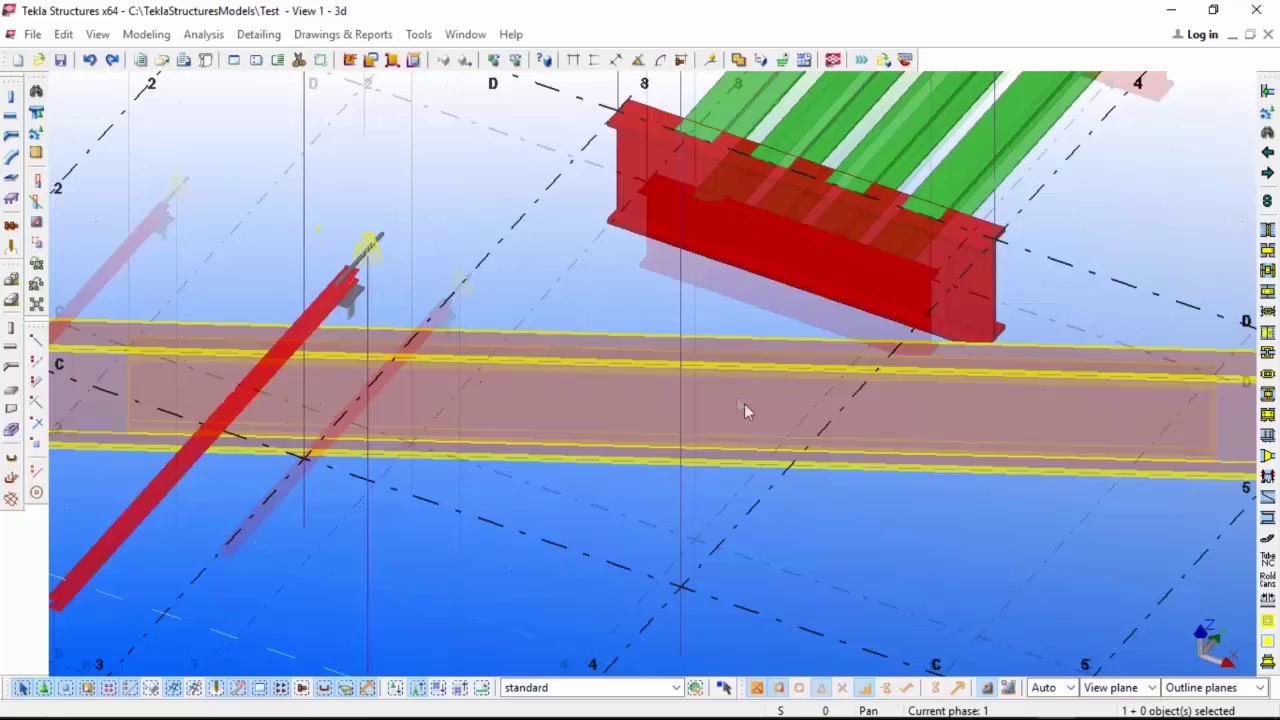
scroll(744, 403, down, 3)
scroll(275, 397, up, 3)
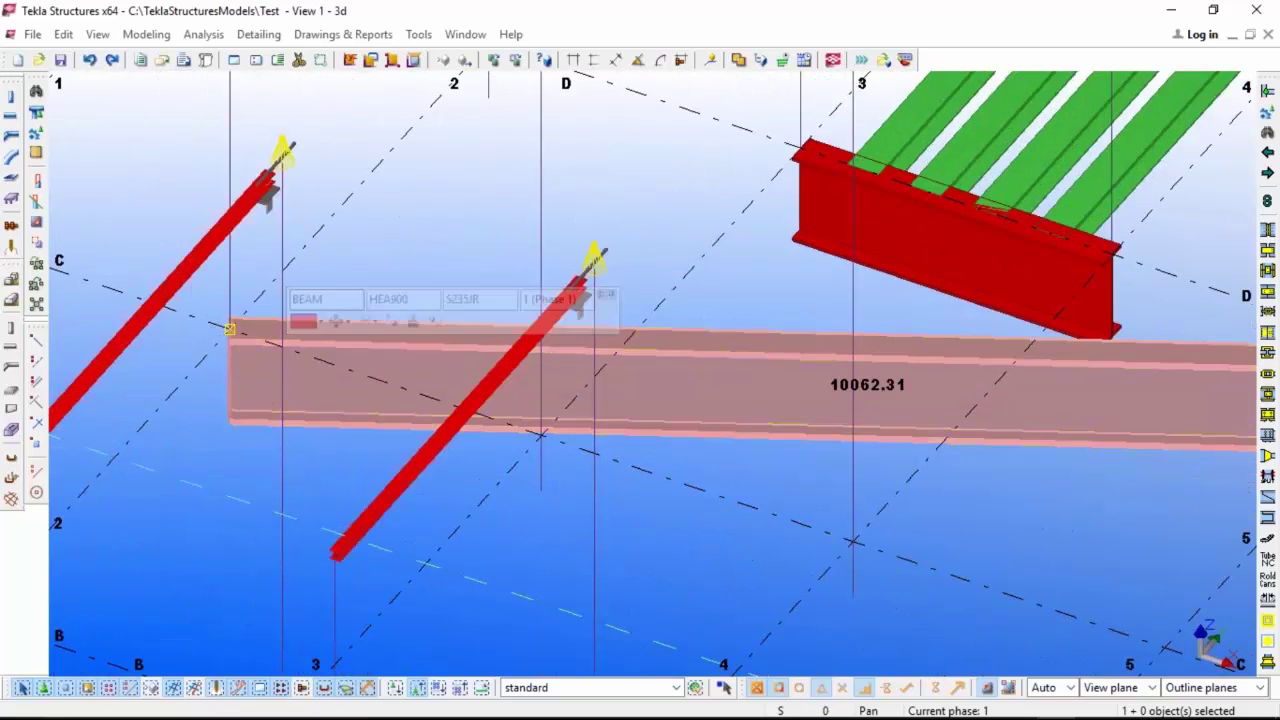
scroll(310, 270, up, 5)
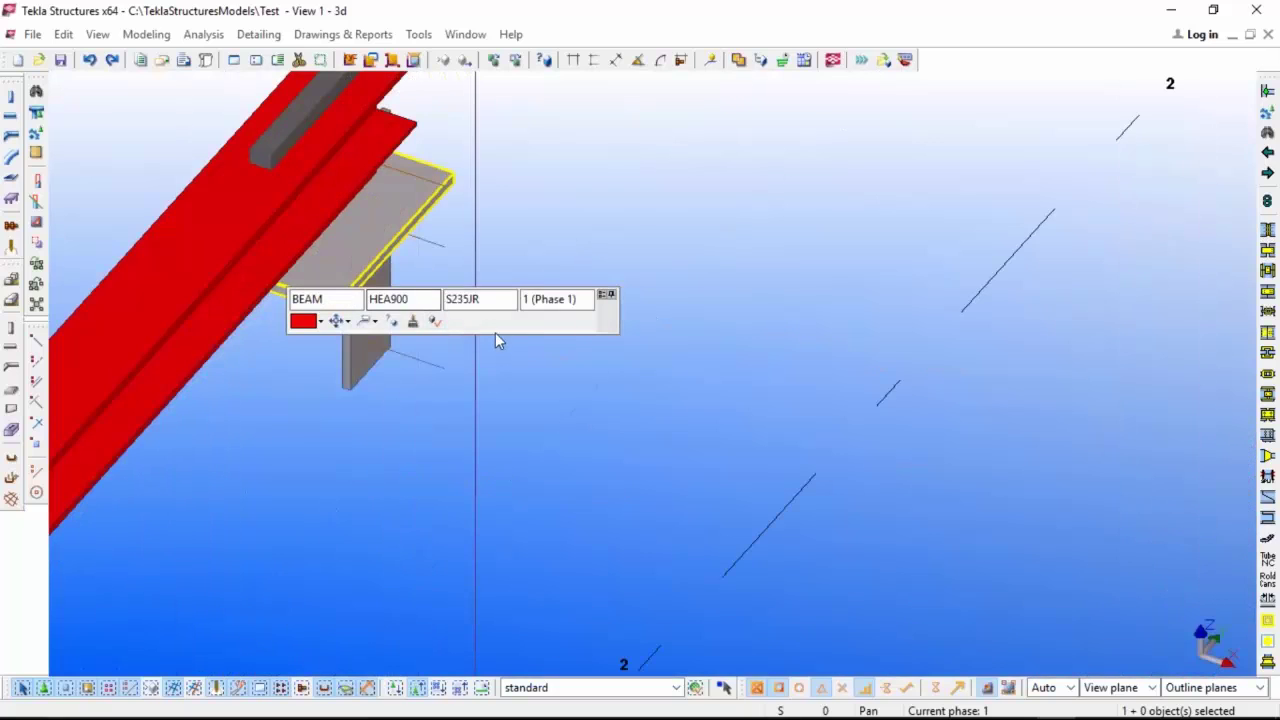
drag(517, 325, 737, 203)
Select the PL12.7 plate under the beam and drag its mini toolbar to the top-right.
click(293, 279)
scroll(293, 279, up, 4)
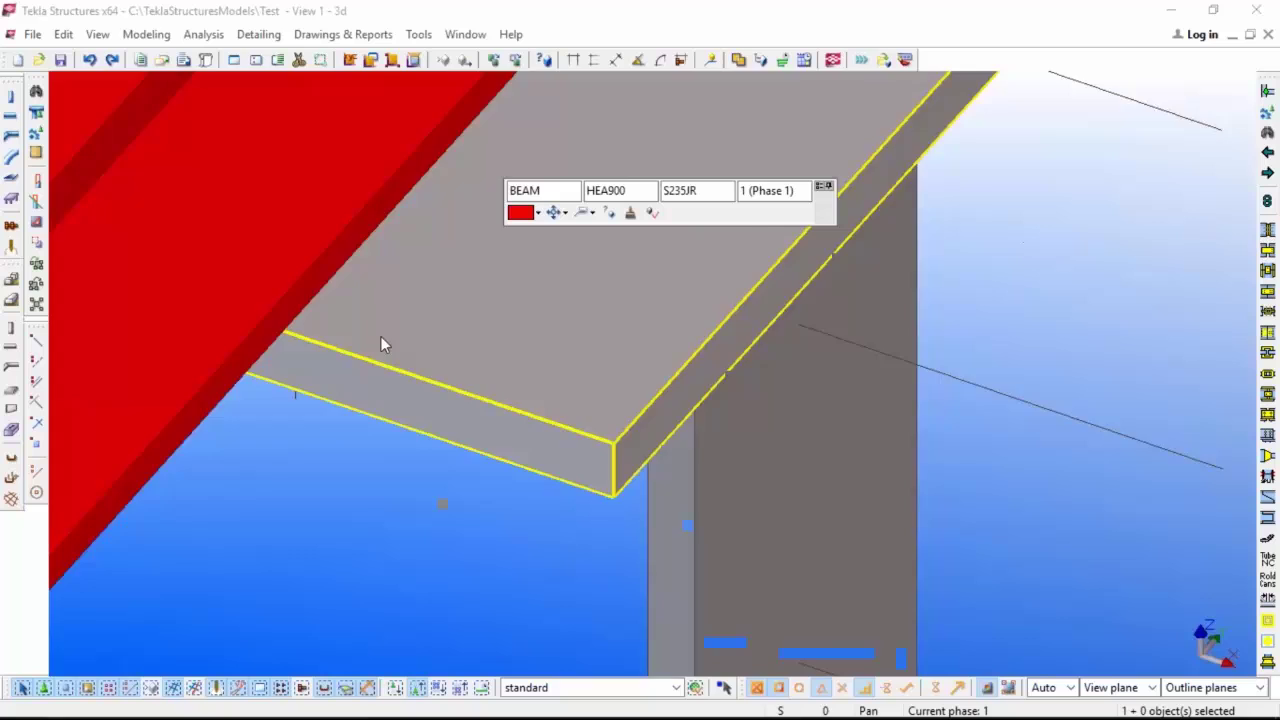
scroll(383, 337, down, 6)
scroll(404, 446, up, 3)
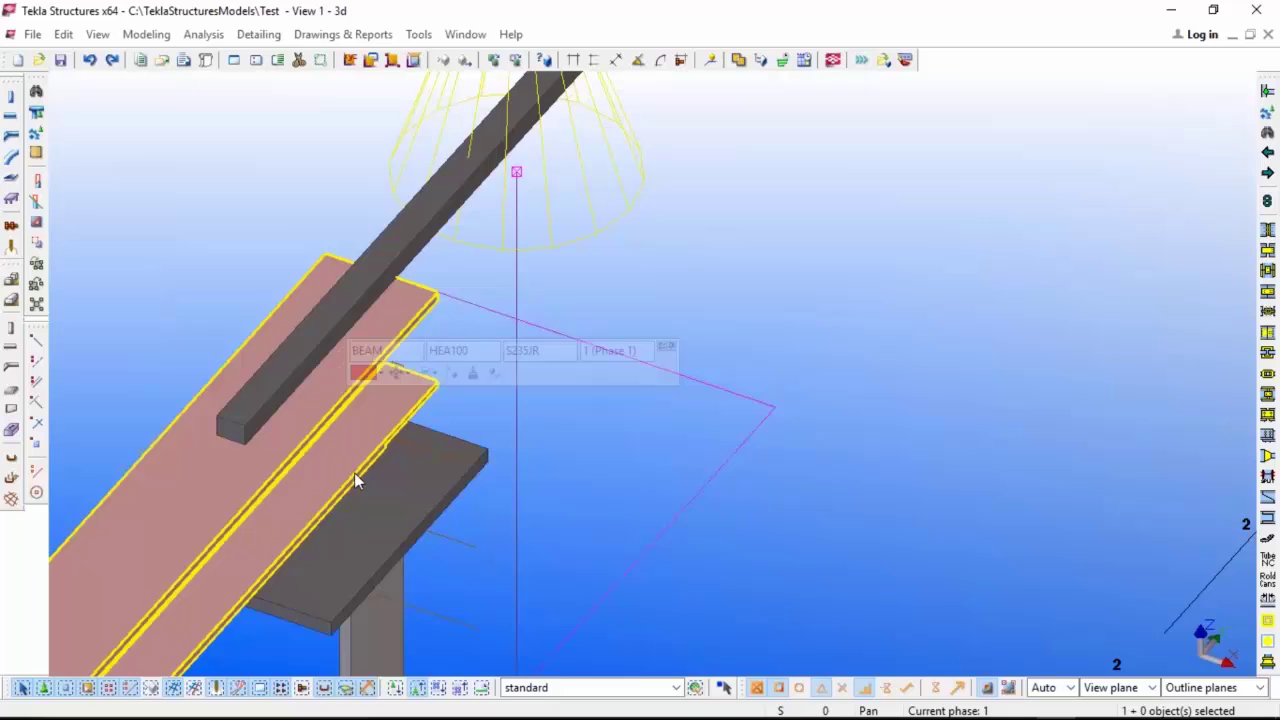
scroll(354, 472, up, 2)
click(472, 482)
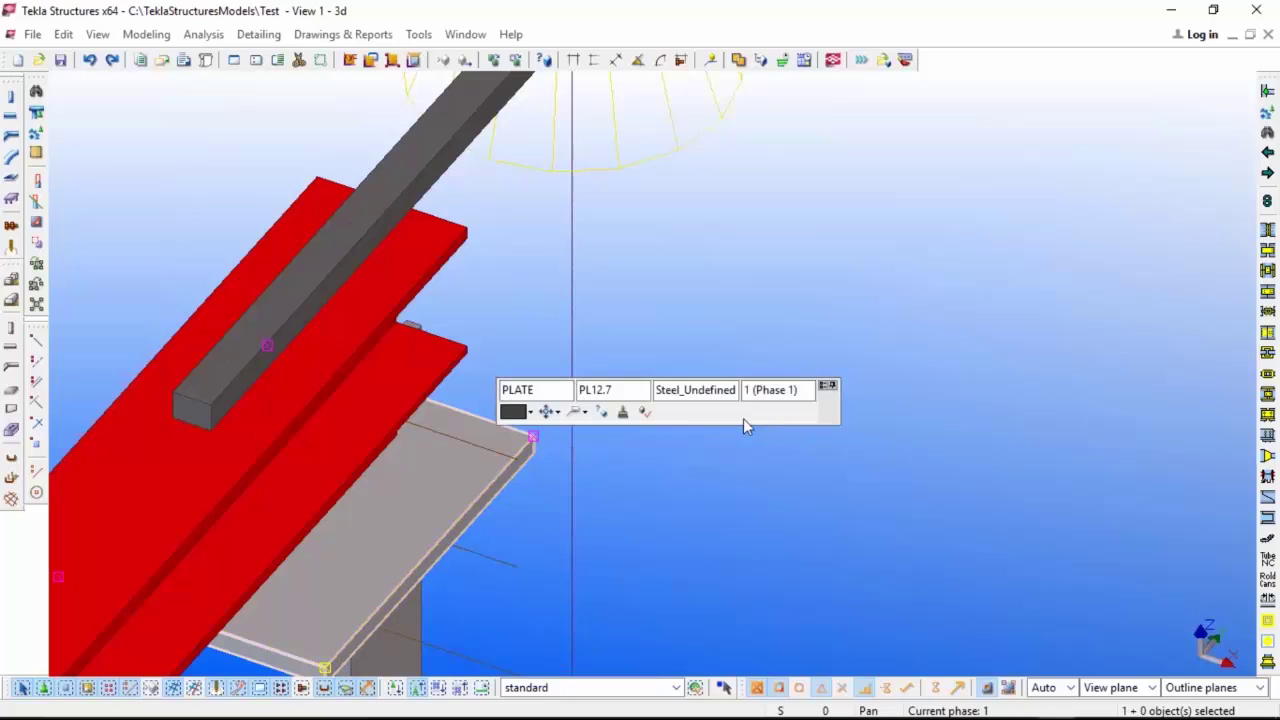
drag(743, 418, 1140, 122)
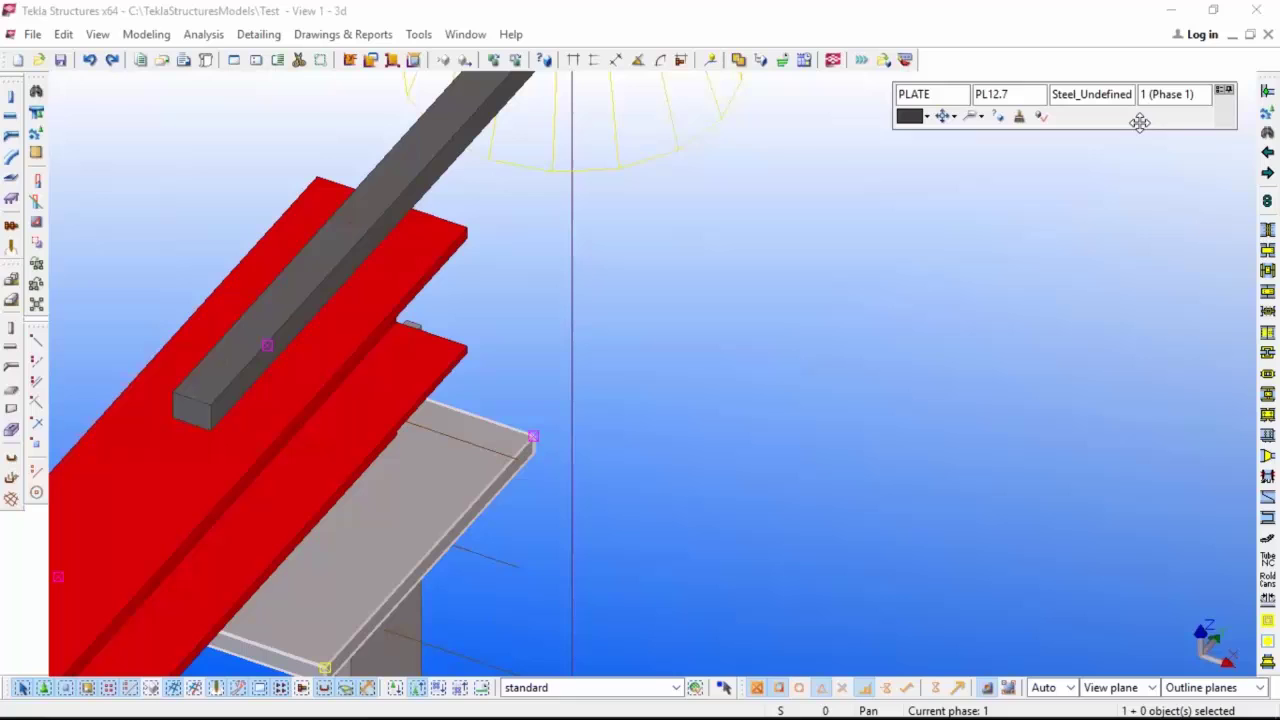